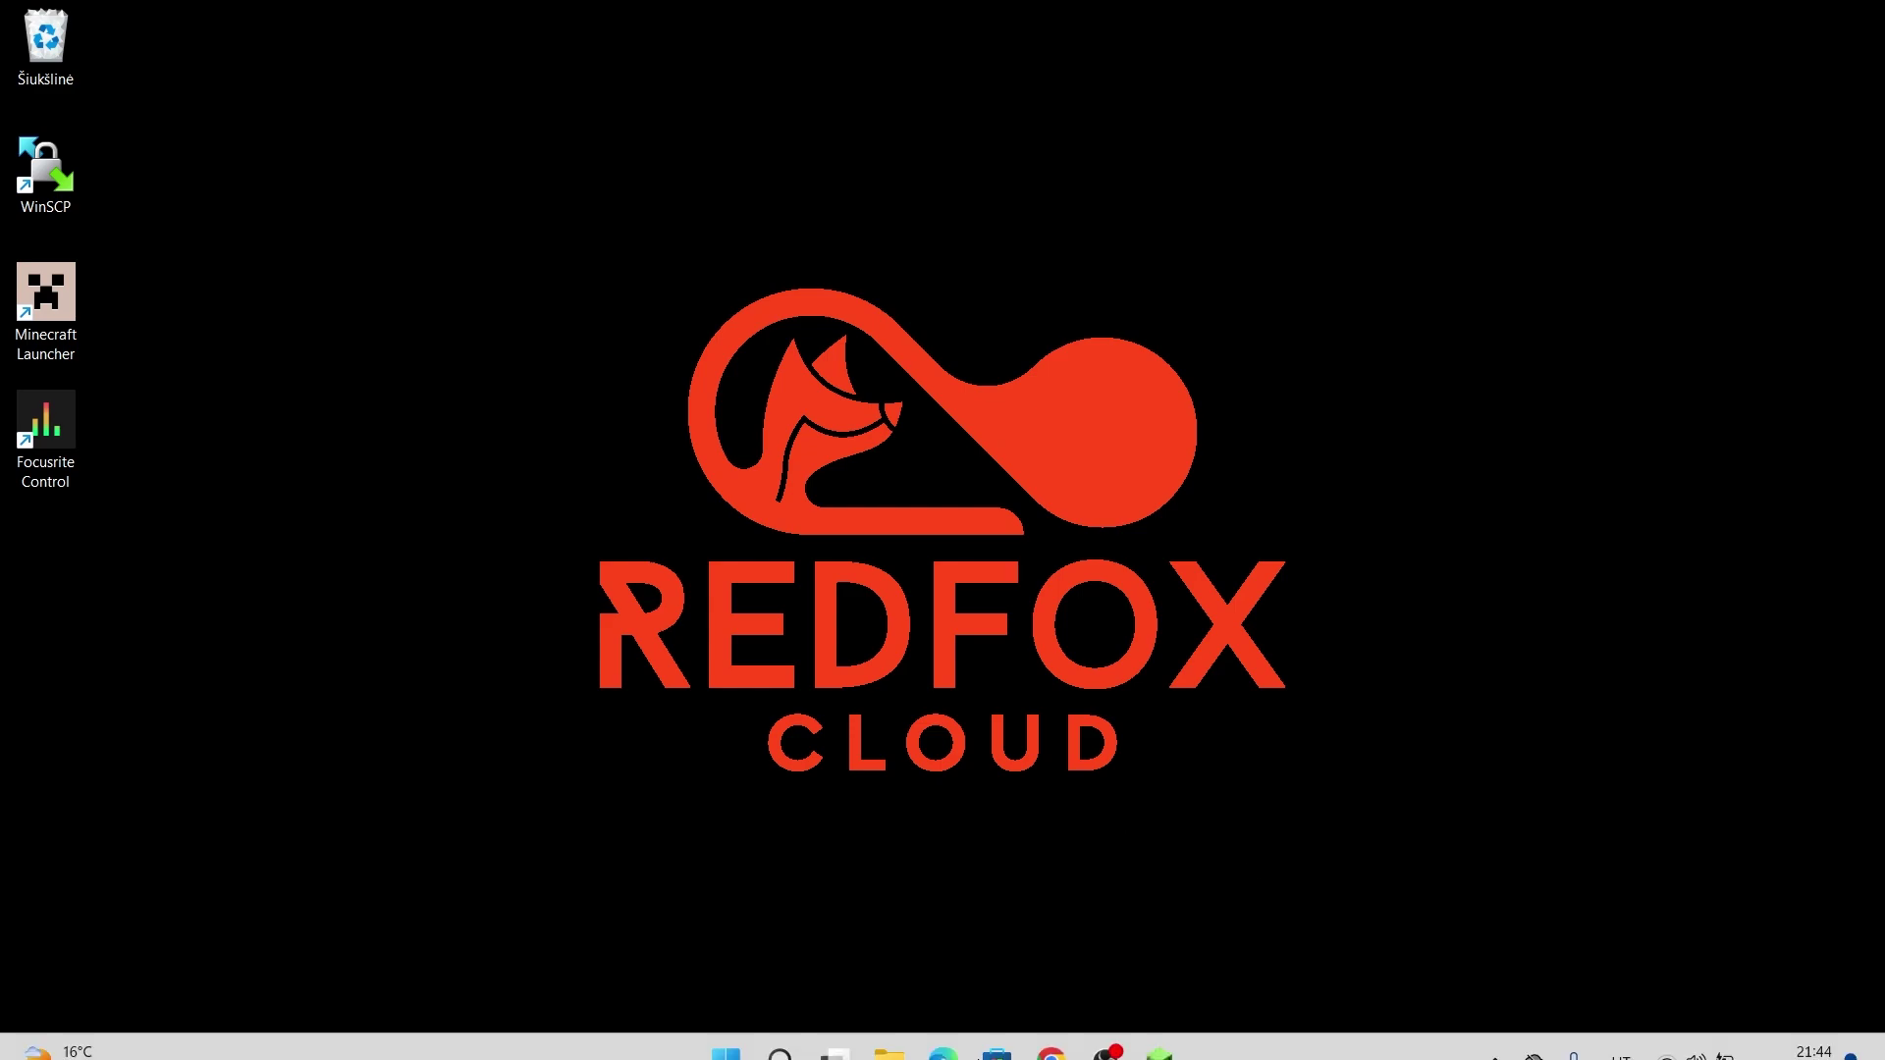
Switch to Chrome, view the sms-sistema.lt registration form, and sign in to the existing account with the prefilled credentials
{"action": "left_click", "coordinate": [1051, 1030]}
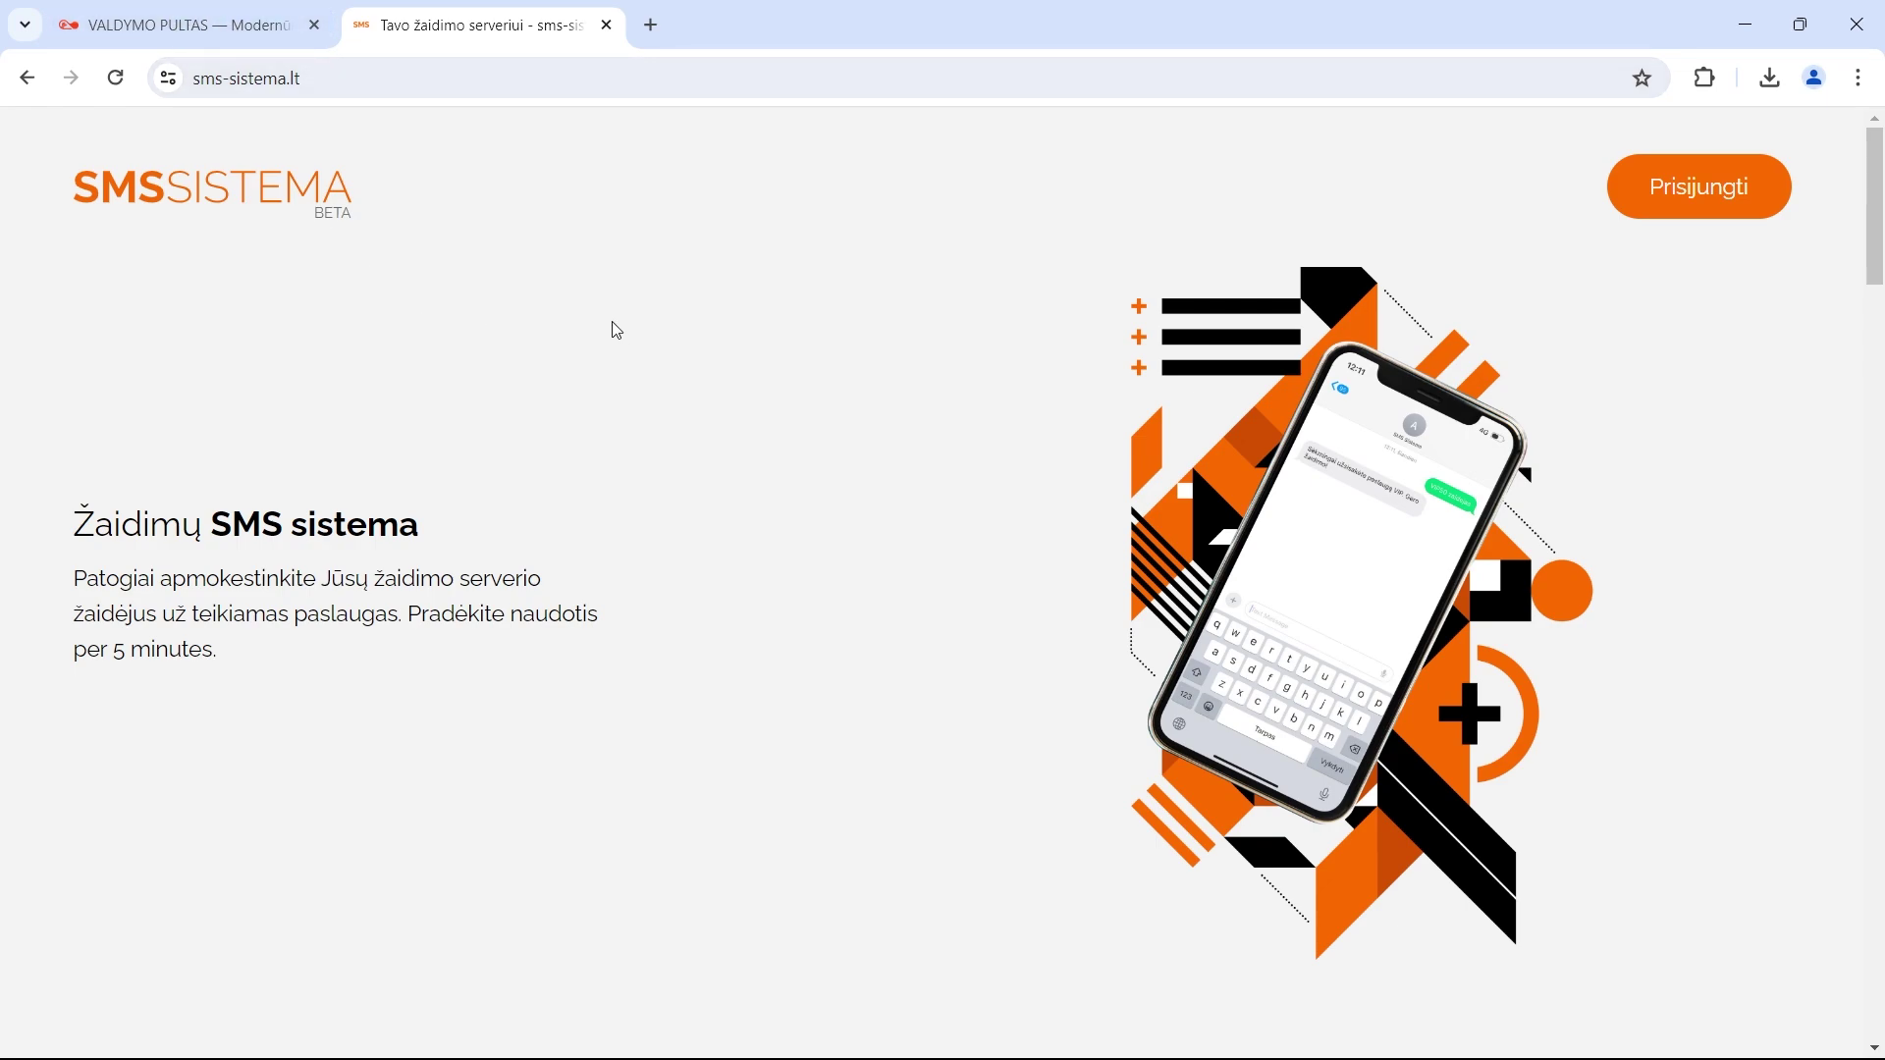
{"action": "left_click", "coordinate": [1776, 189]}
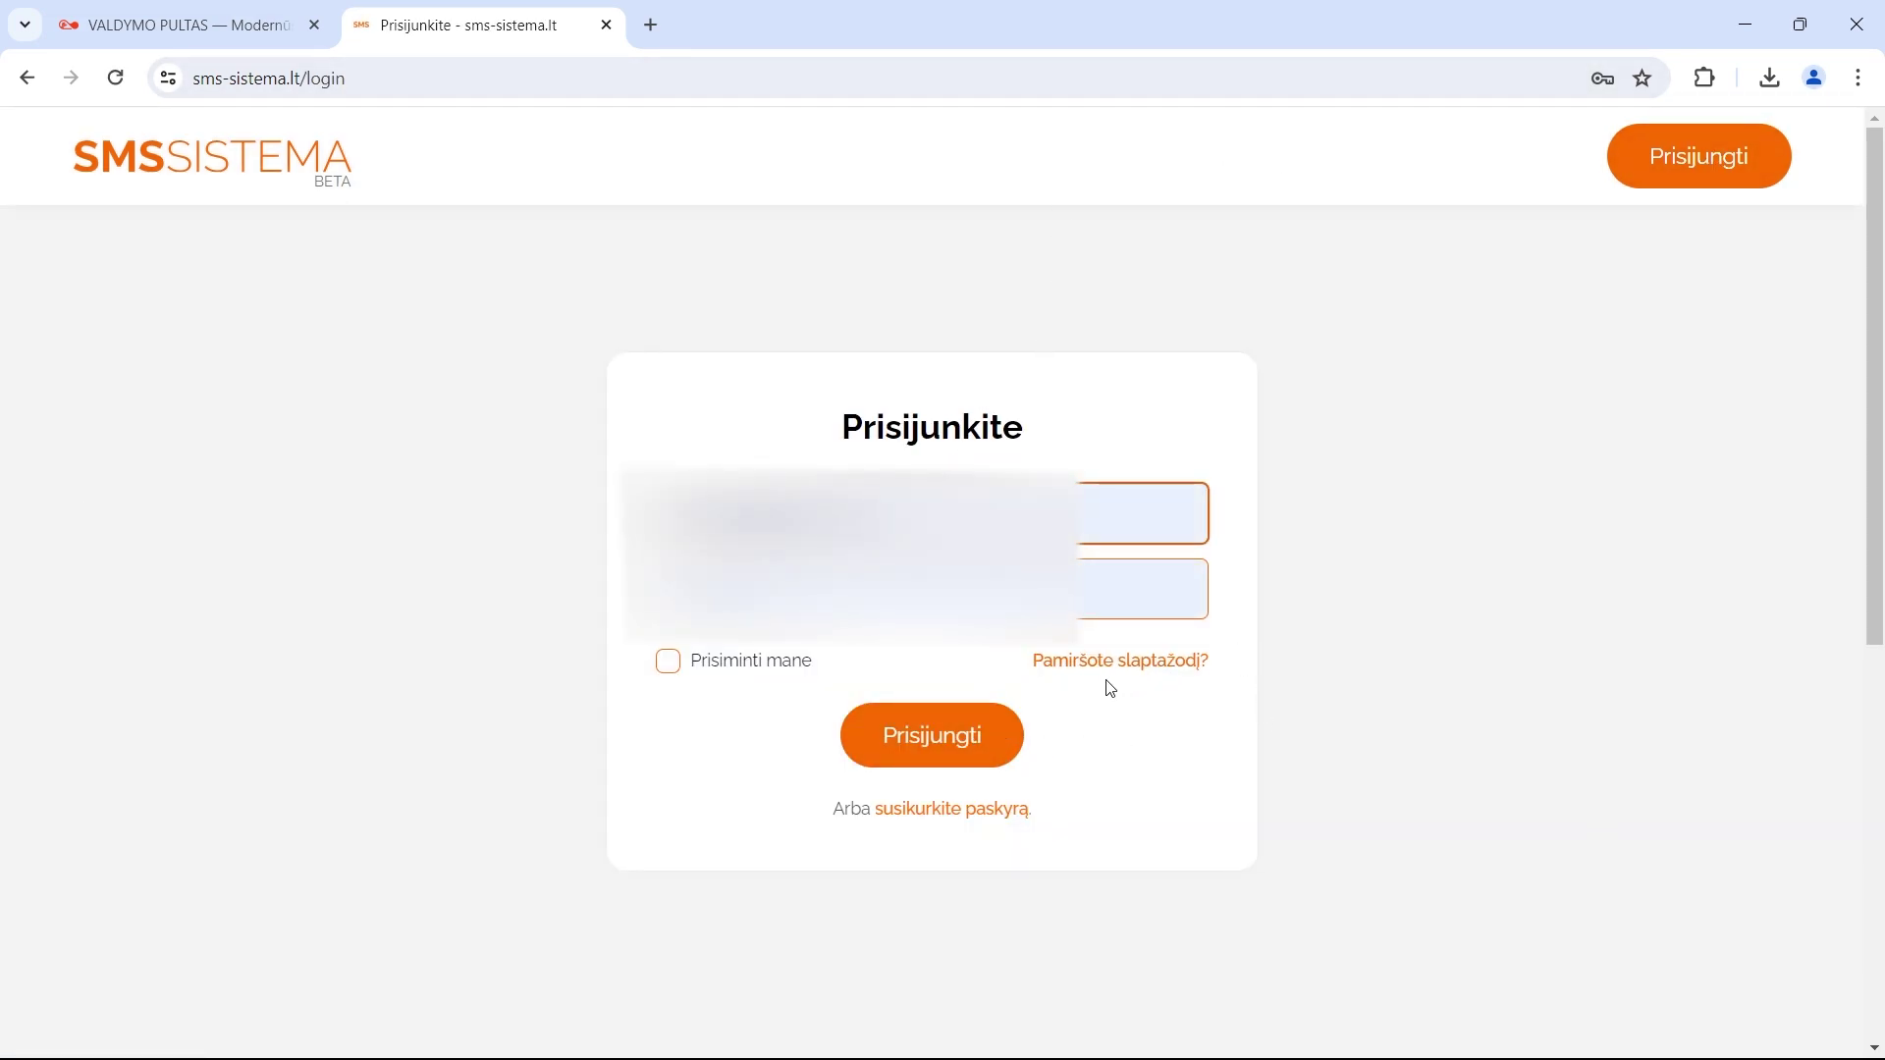
{"action": "left_click", "coordinate": [913, 812]}
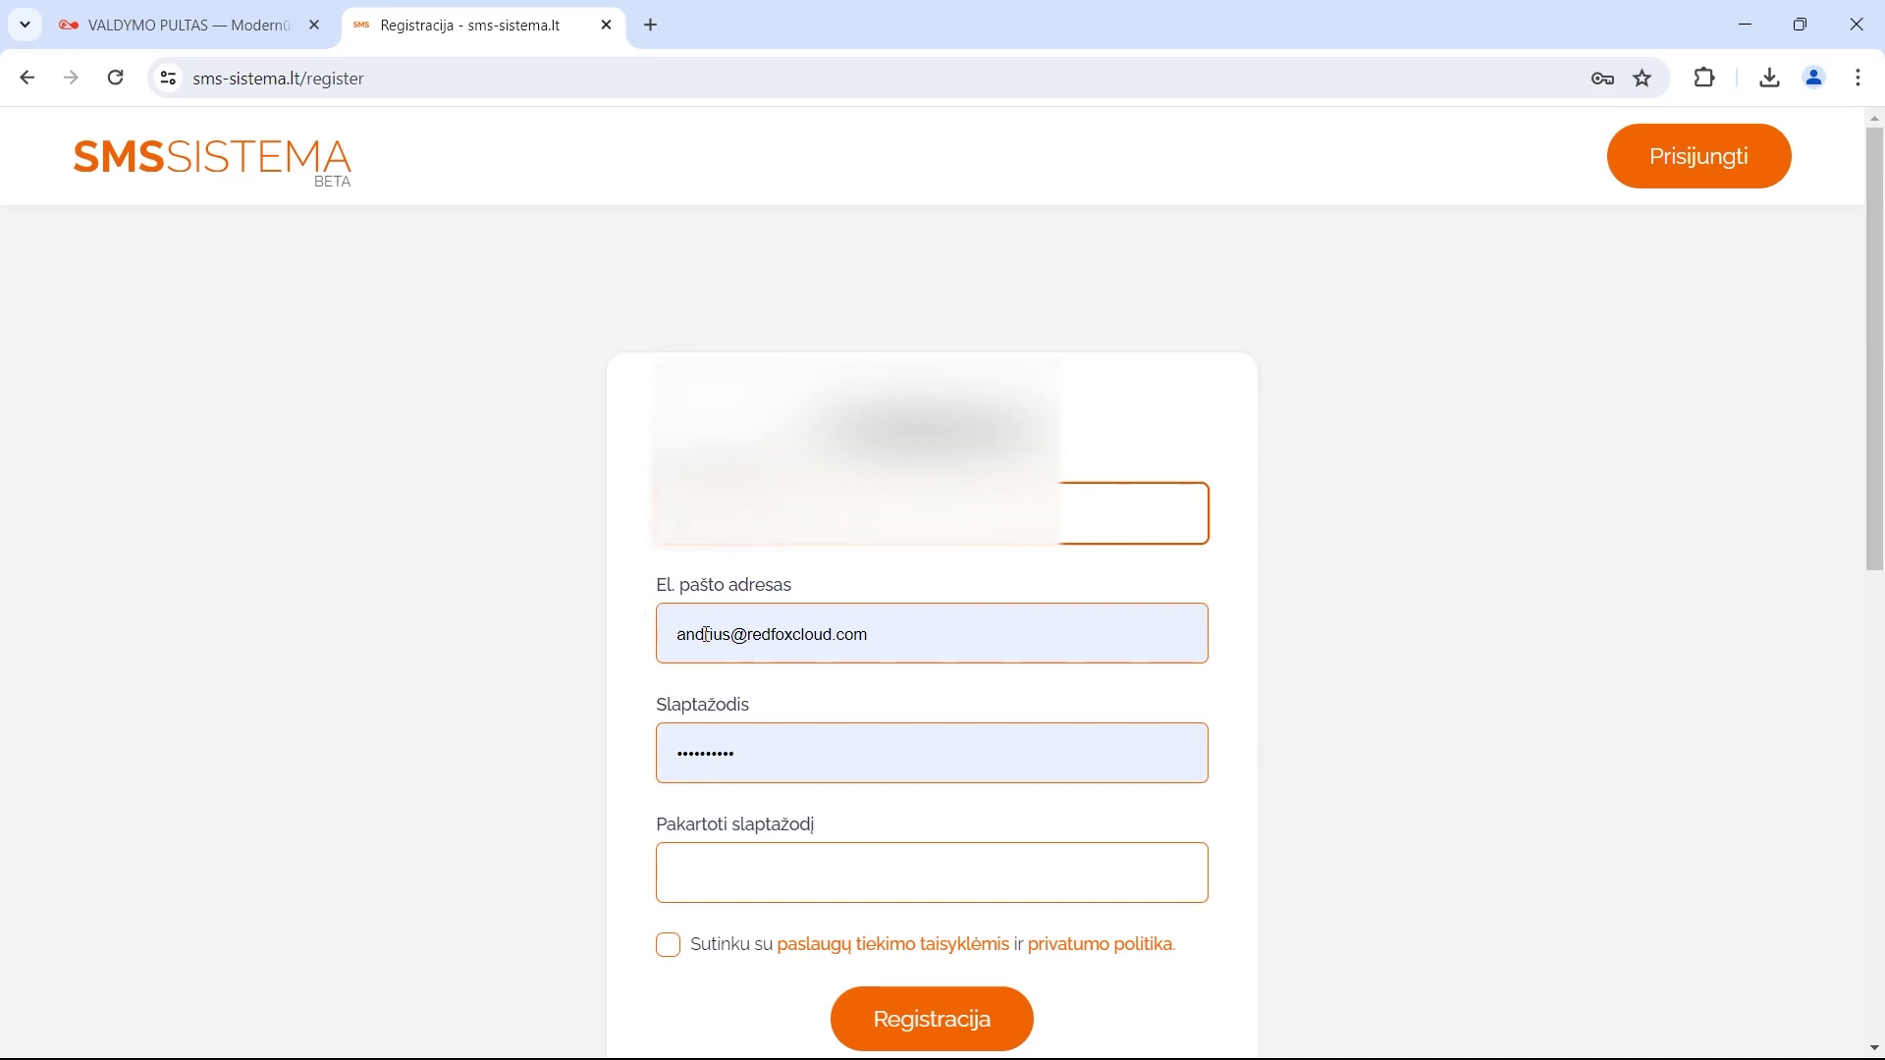
{"action": "scroll", "coordinate": [810, 761], "scroll_direction": "down", "scroll_amount": 2}
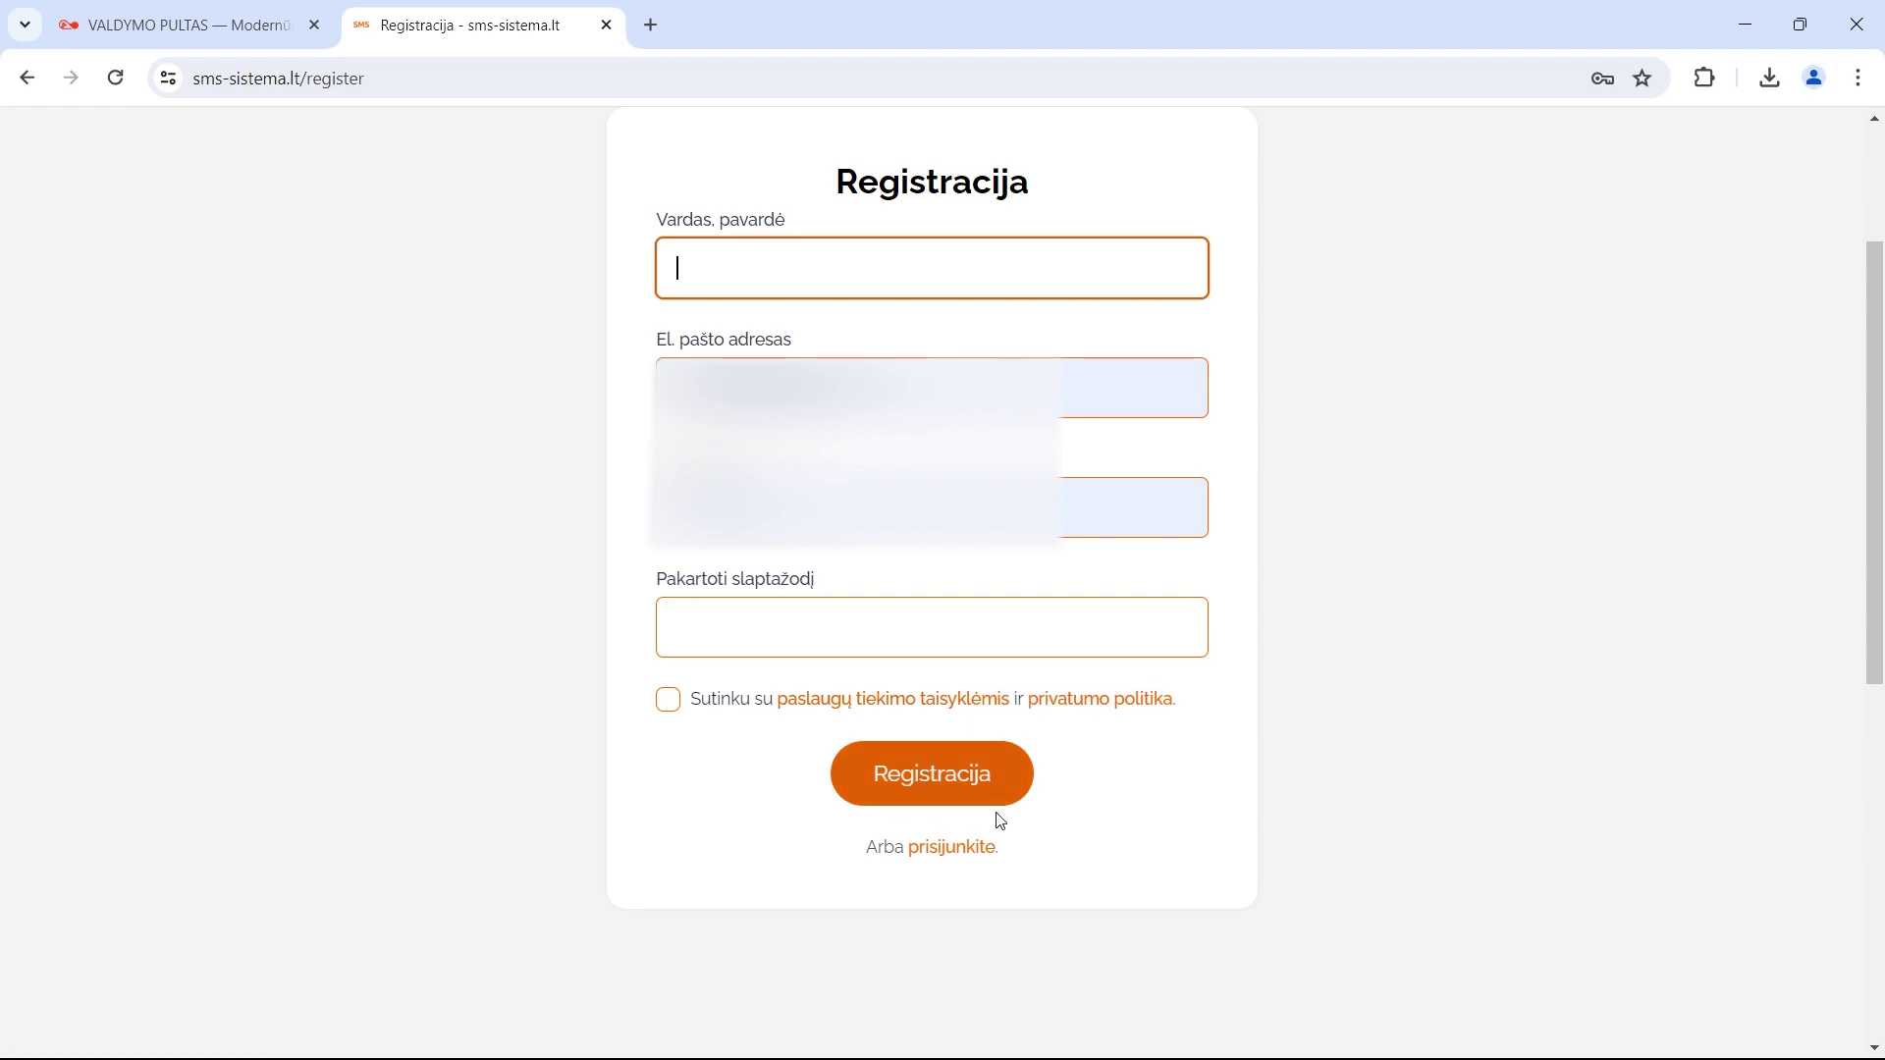
{"action": "left_click", "coordinate": [959, 850]}
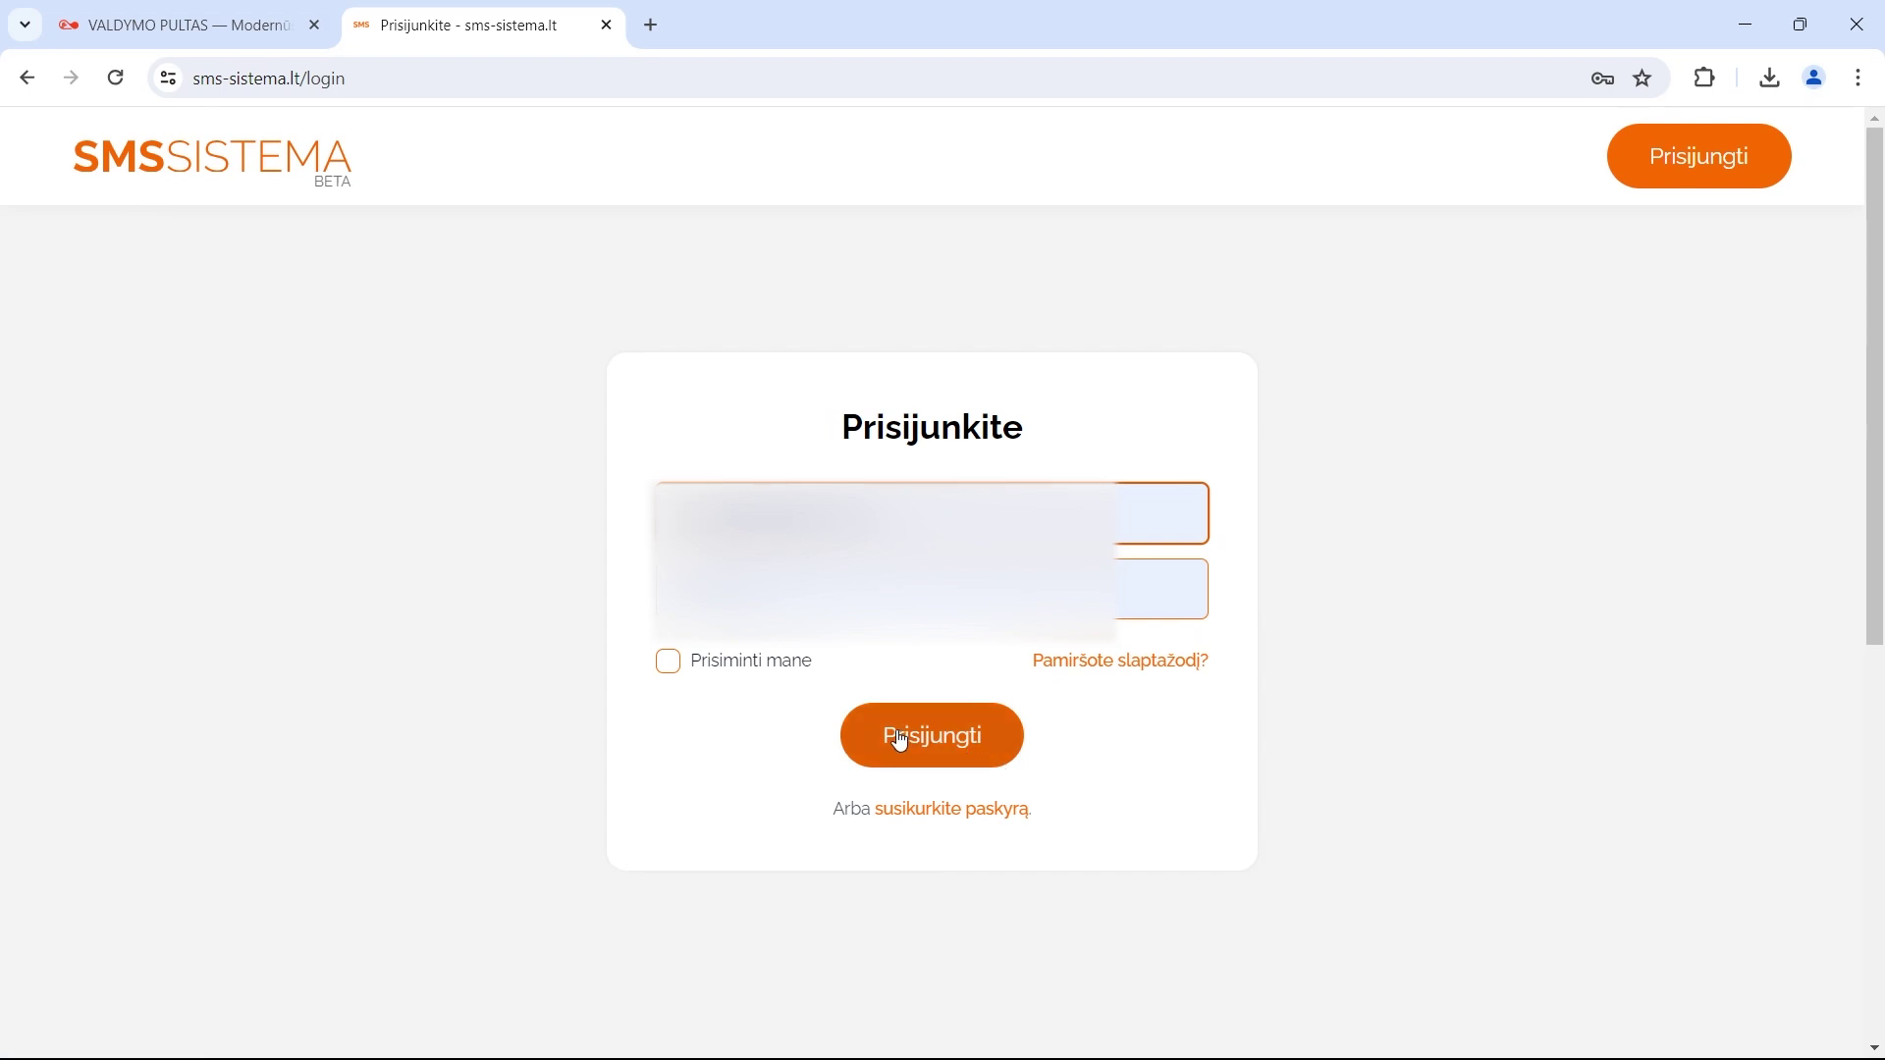
{"action": "left_click", "coordinate": [906, 741]}
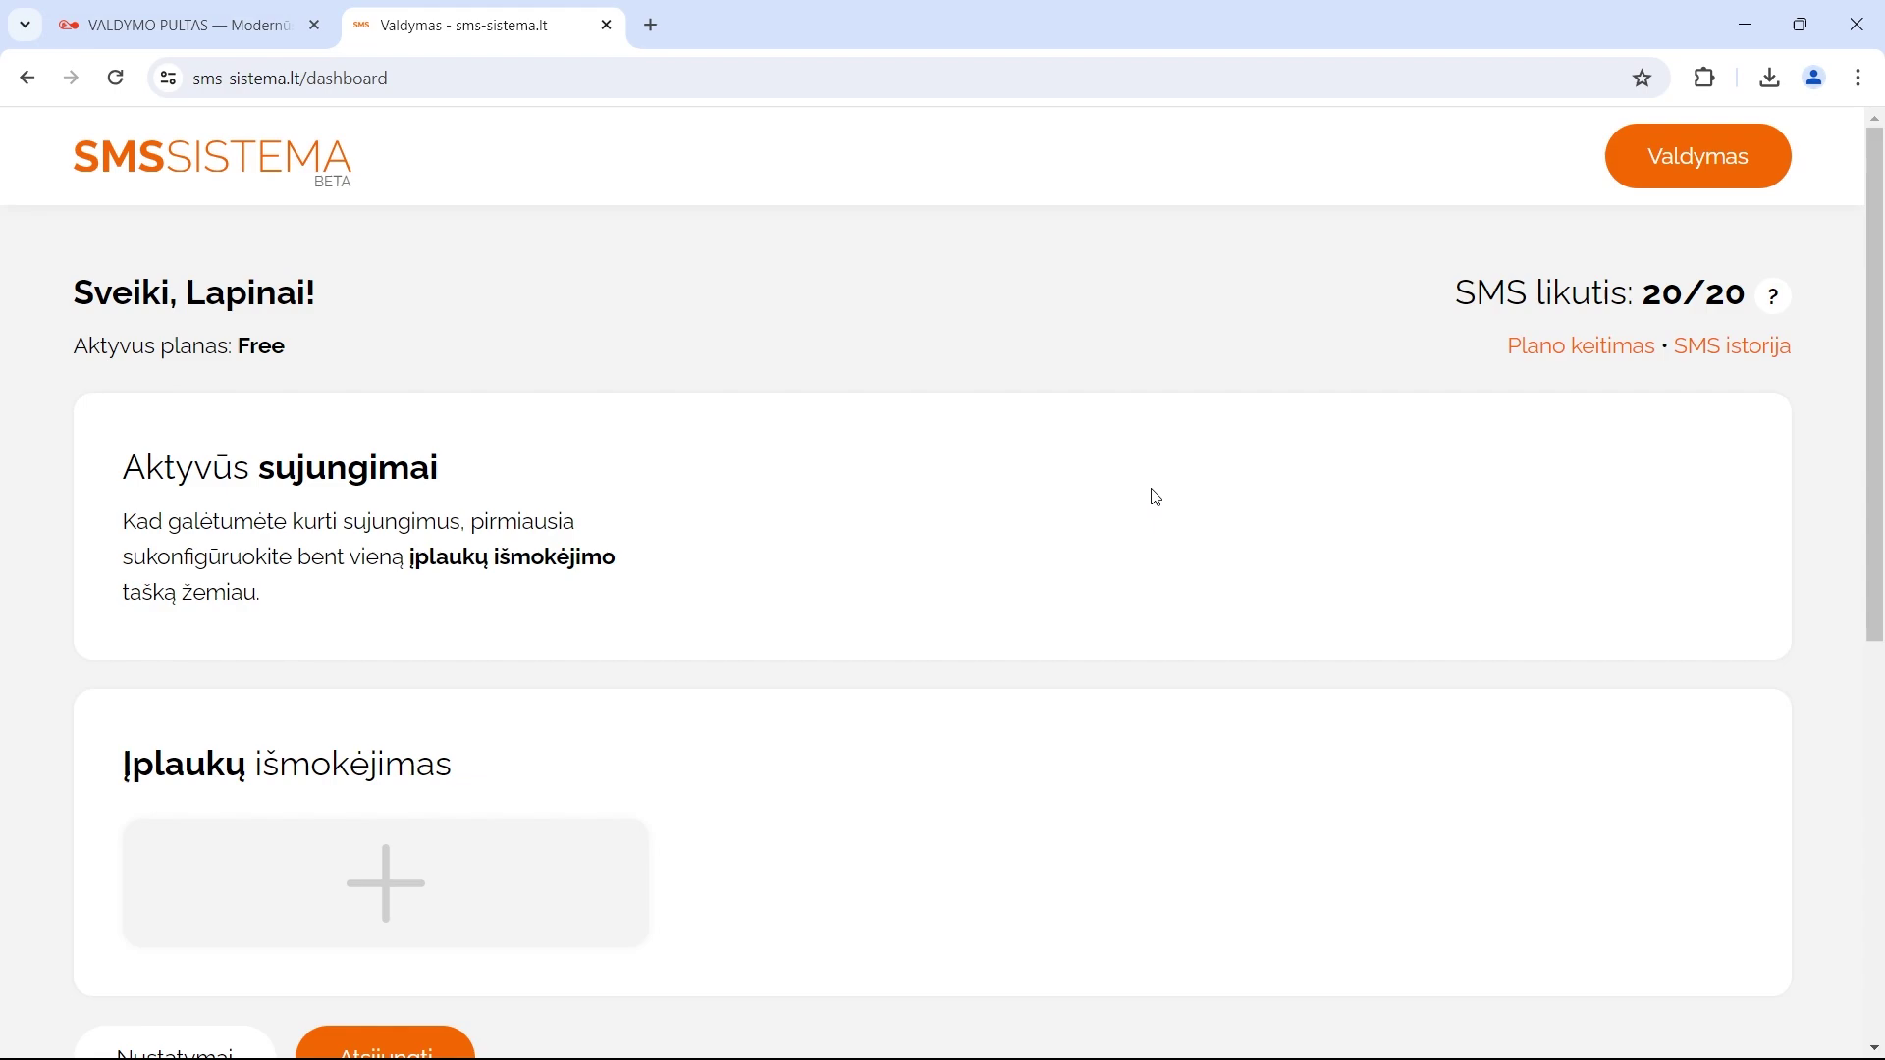
Review the SMS balance and active plan, compare the Free, Basic and Unlimited plans, and return to the dashboard
{"action": "left_click_drag", "start_coordinate": [1467, 293], "coordinate": [1737, 270]}
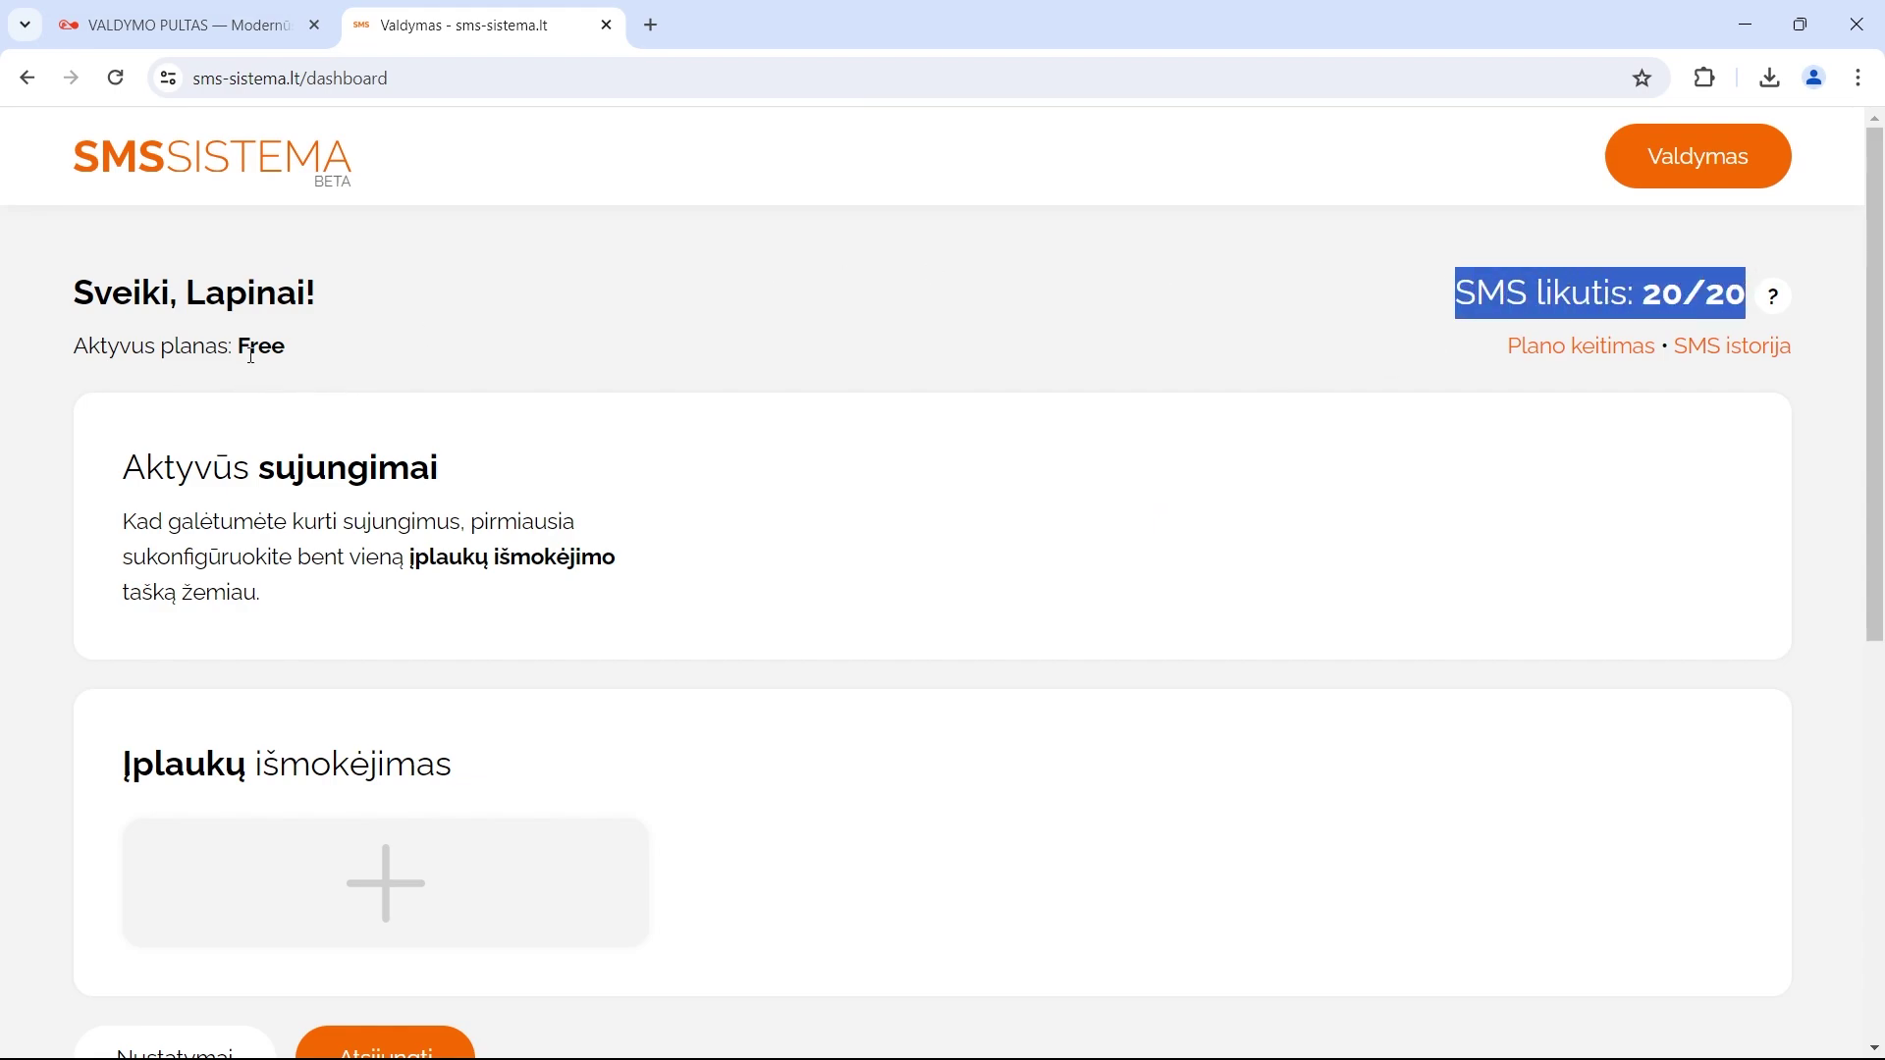
{"action": "left_click_drag", "start_coordinate": [238, 348], "coordinate": [279, 346]}
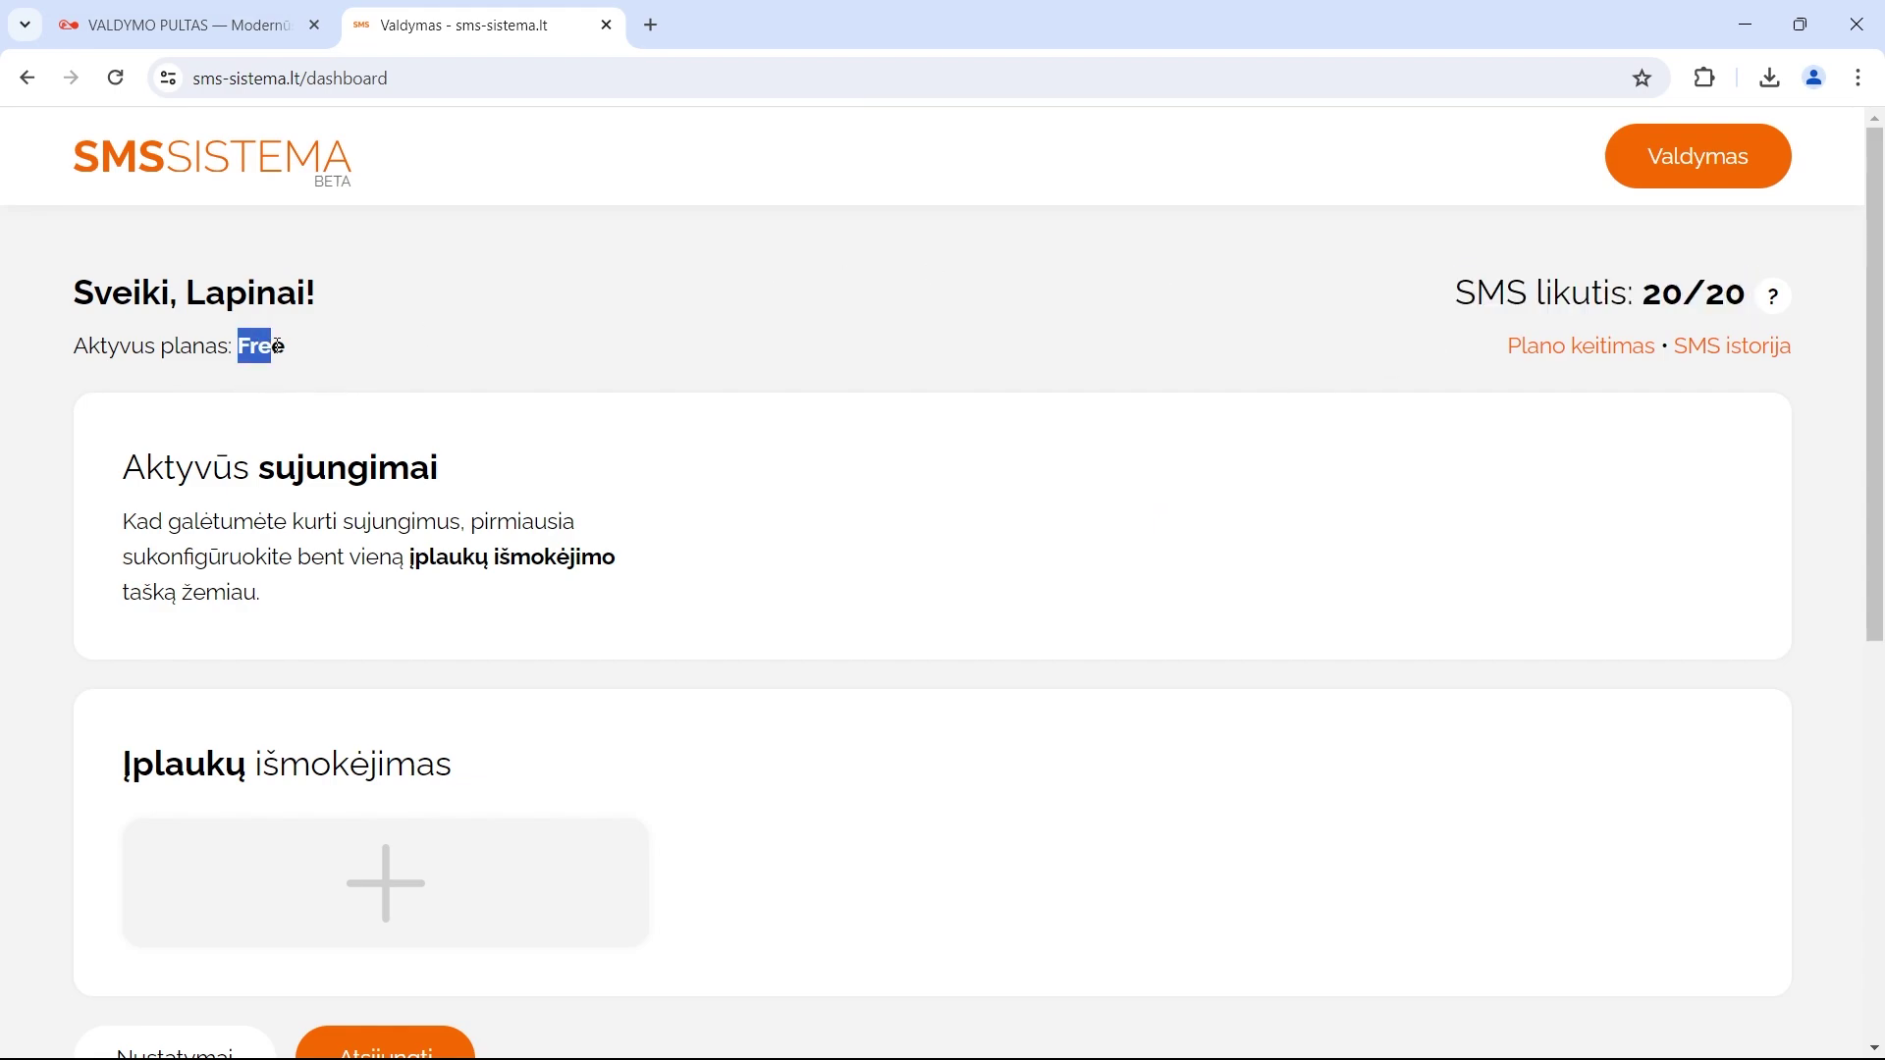
{"action": "left_click", "coordinate": [1567, 355]}
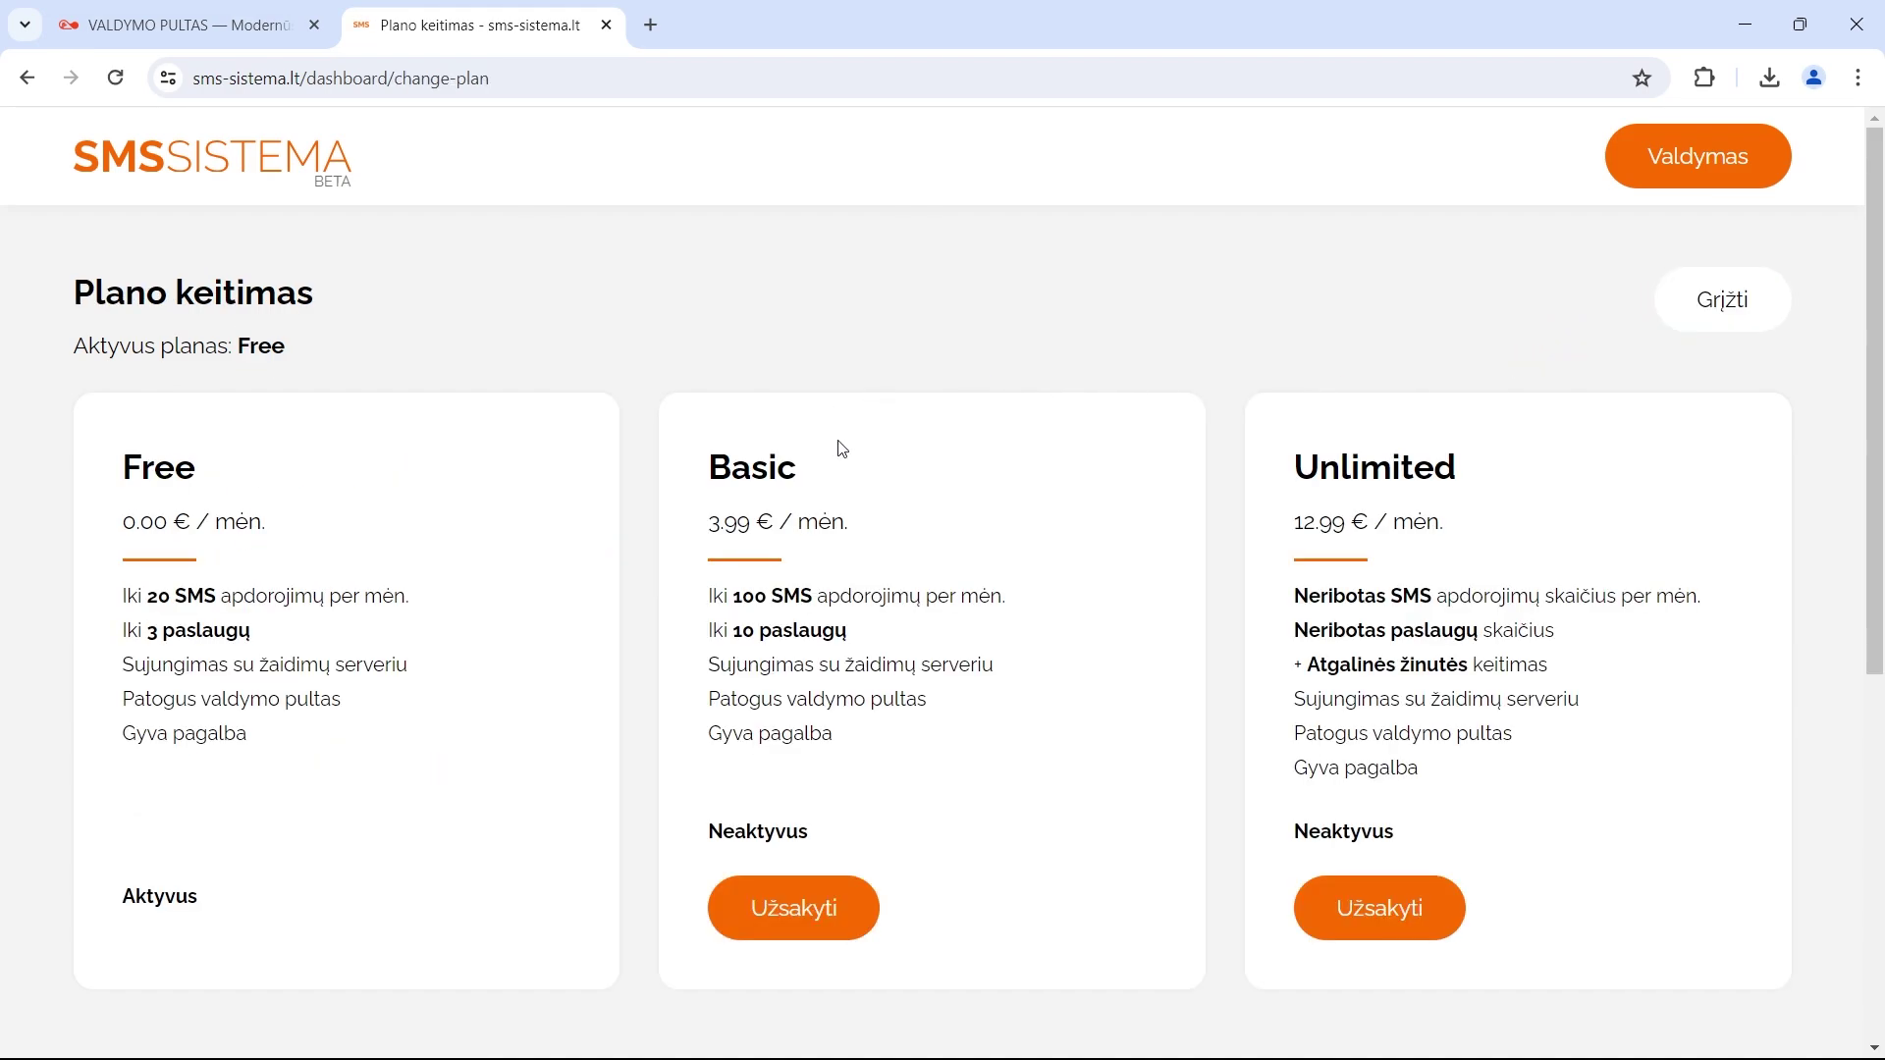
{"action": "left_click_drag", "start_coordinate": [693, 469], "coordinate": [732, 469]}
{"action": "scroll", "coordinate": [1088, 513], "scroll_direction": "down", "scroll_amount": 1}
{"action": "scroll", "coordinate": [1084, 516], "scroll_direction": "up", "scroll_amount": 1}
{"action": "left_click", "coordinate": [1718, 302]}
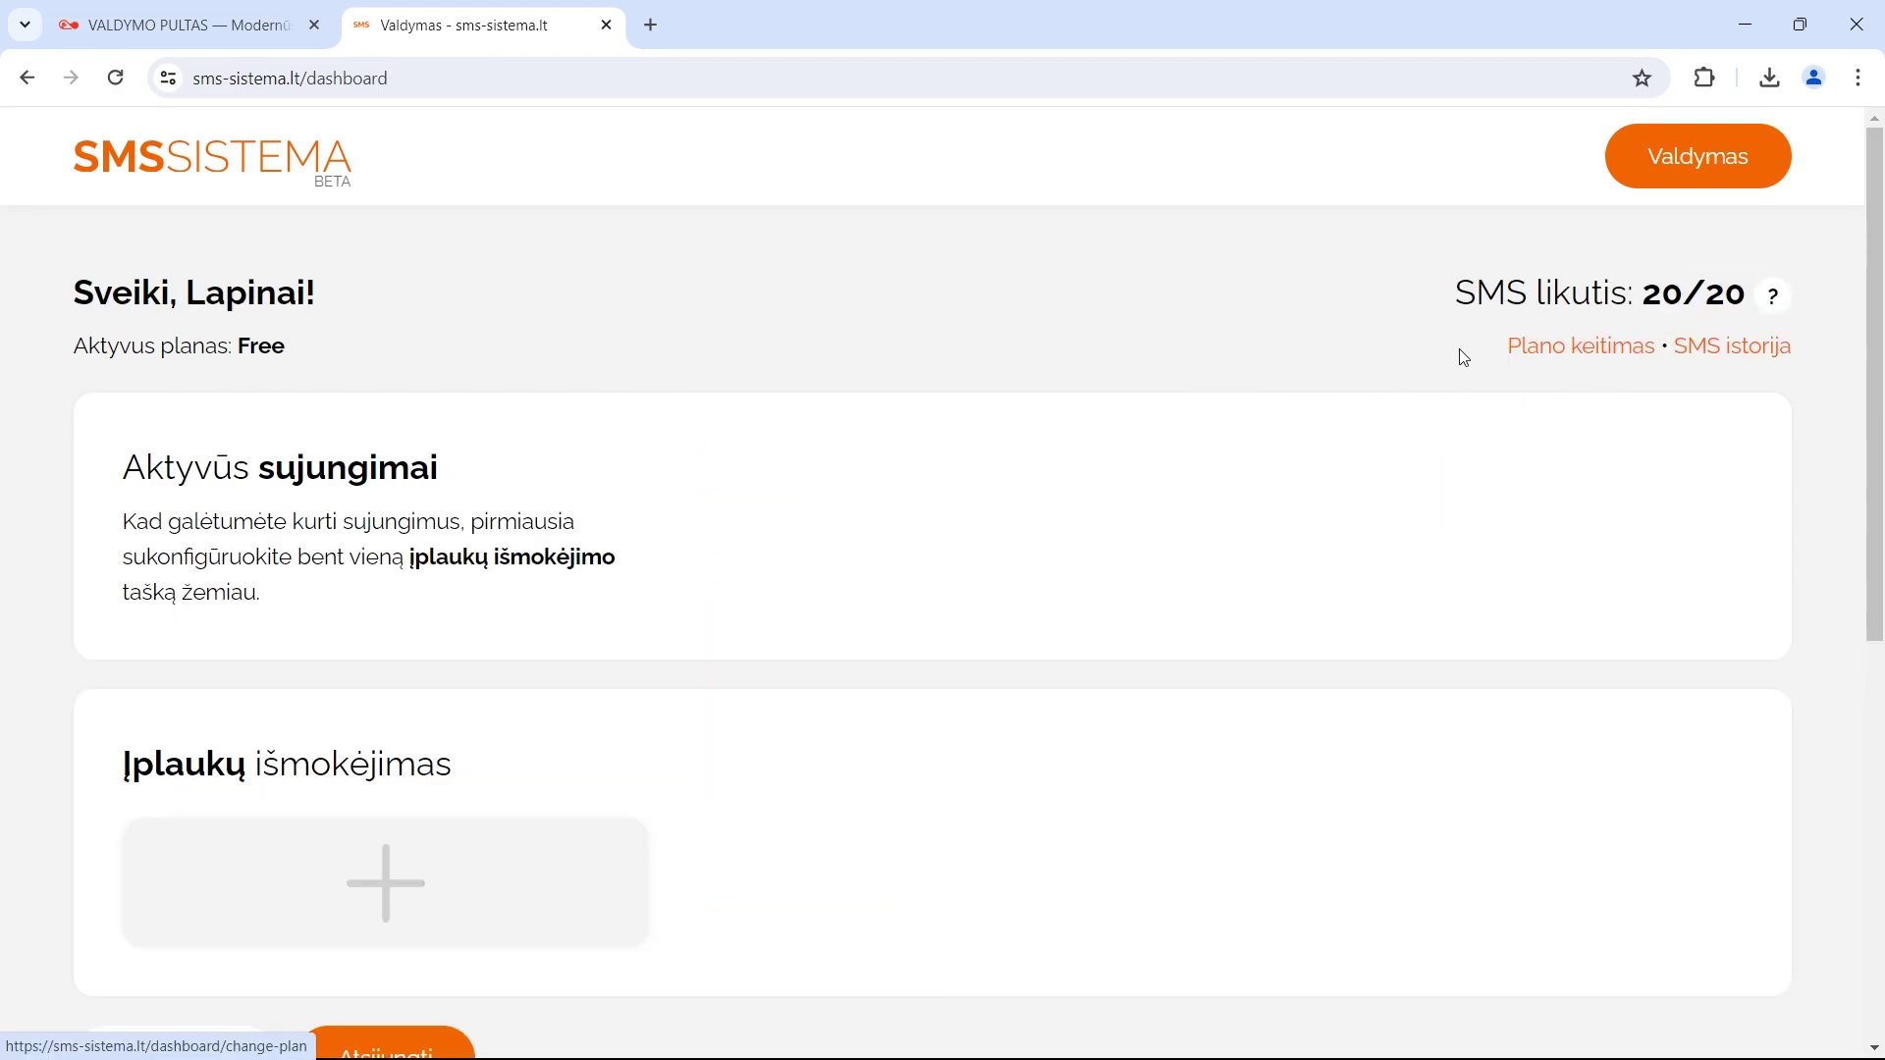
Start a new income payout point with the Redfox Cloud balance as the recipient
{"action": "scroll", "coordinate": [872, 419], "scroll_direction": "down", "scroll_amount": 4}
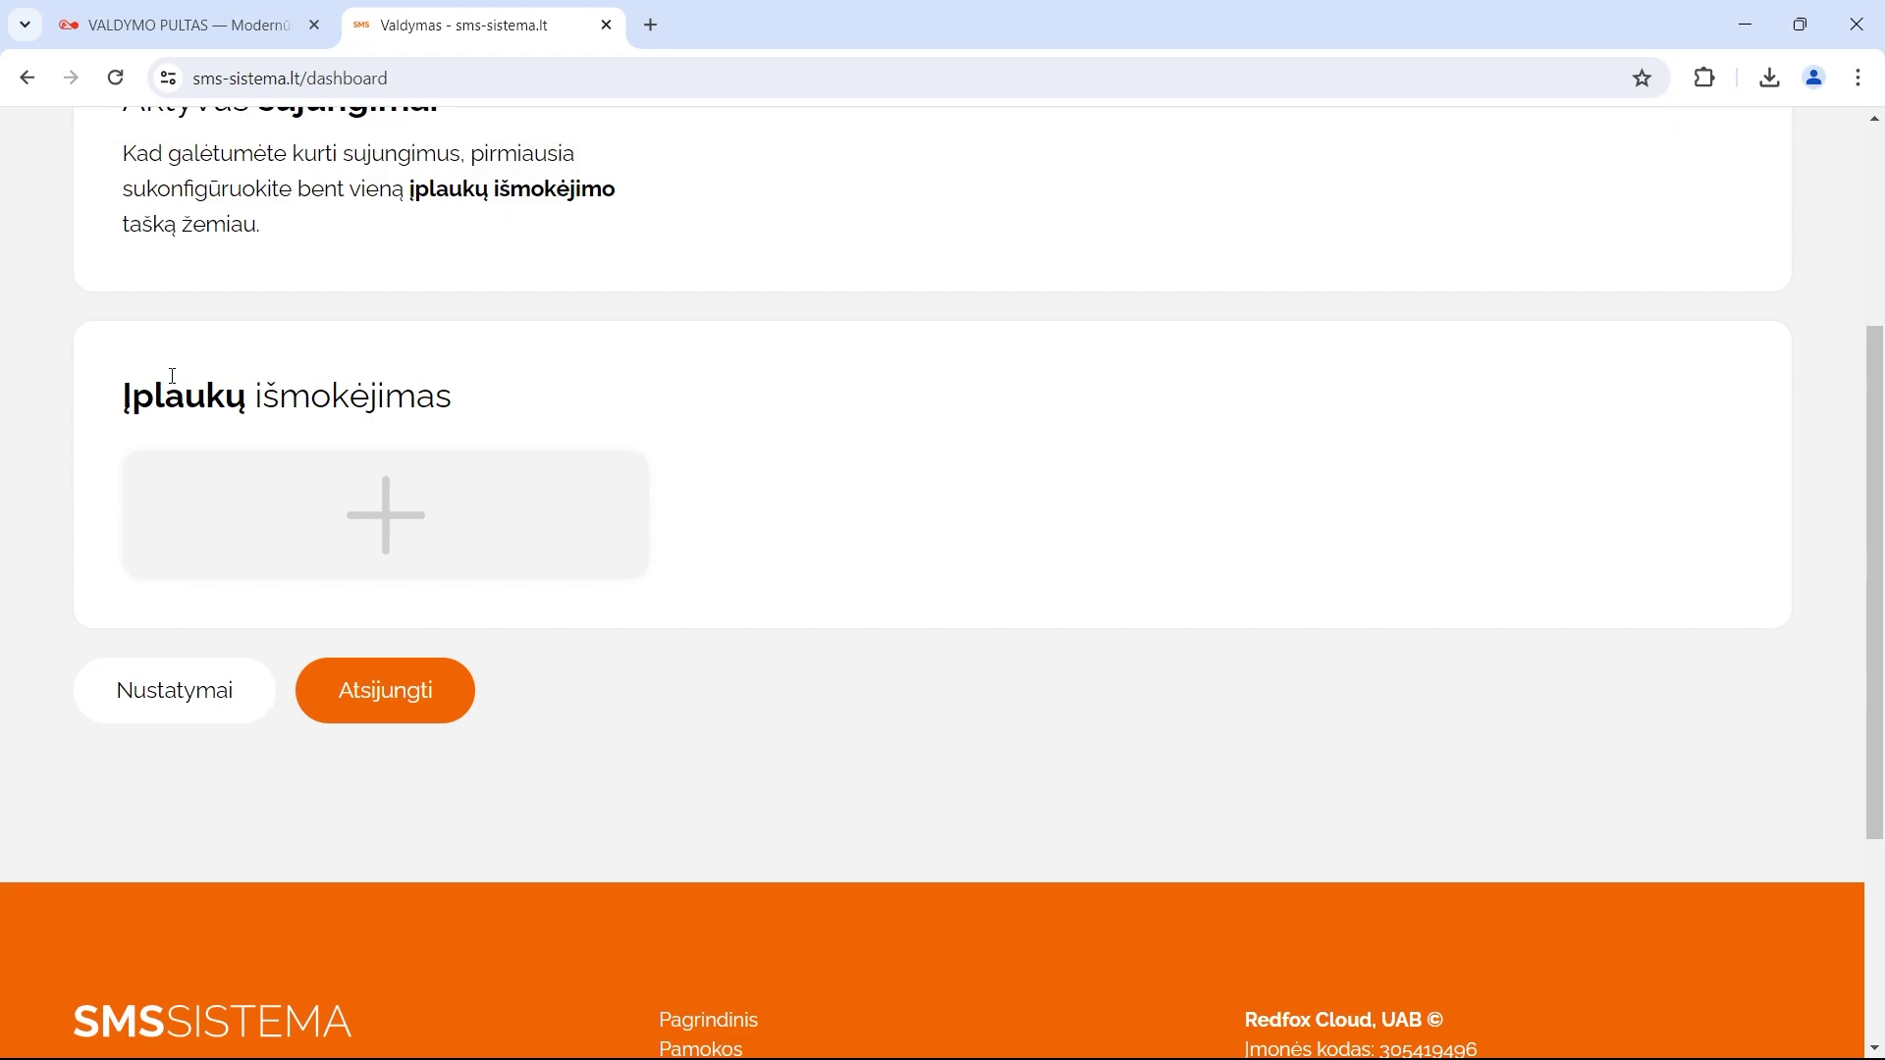
{"action": "left_click", "coordinate": [385, 527]}
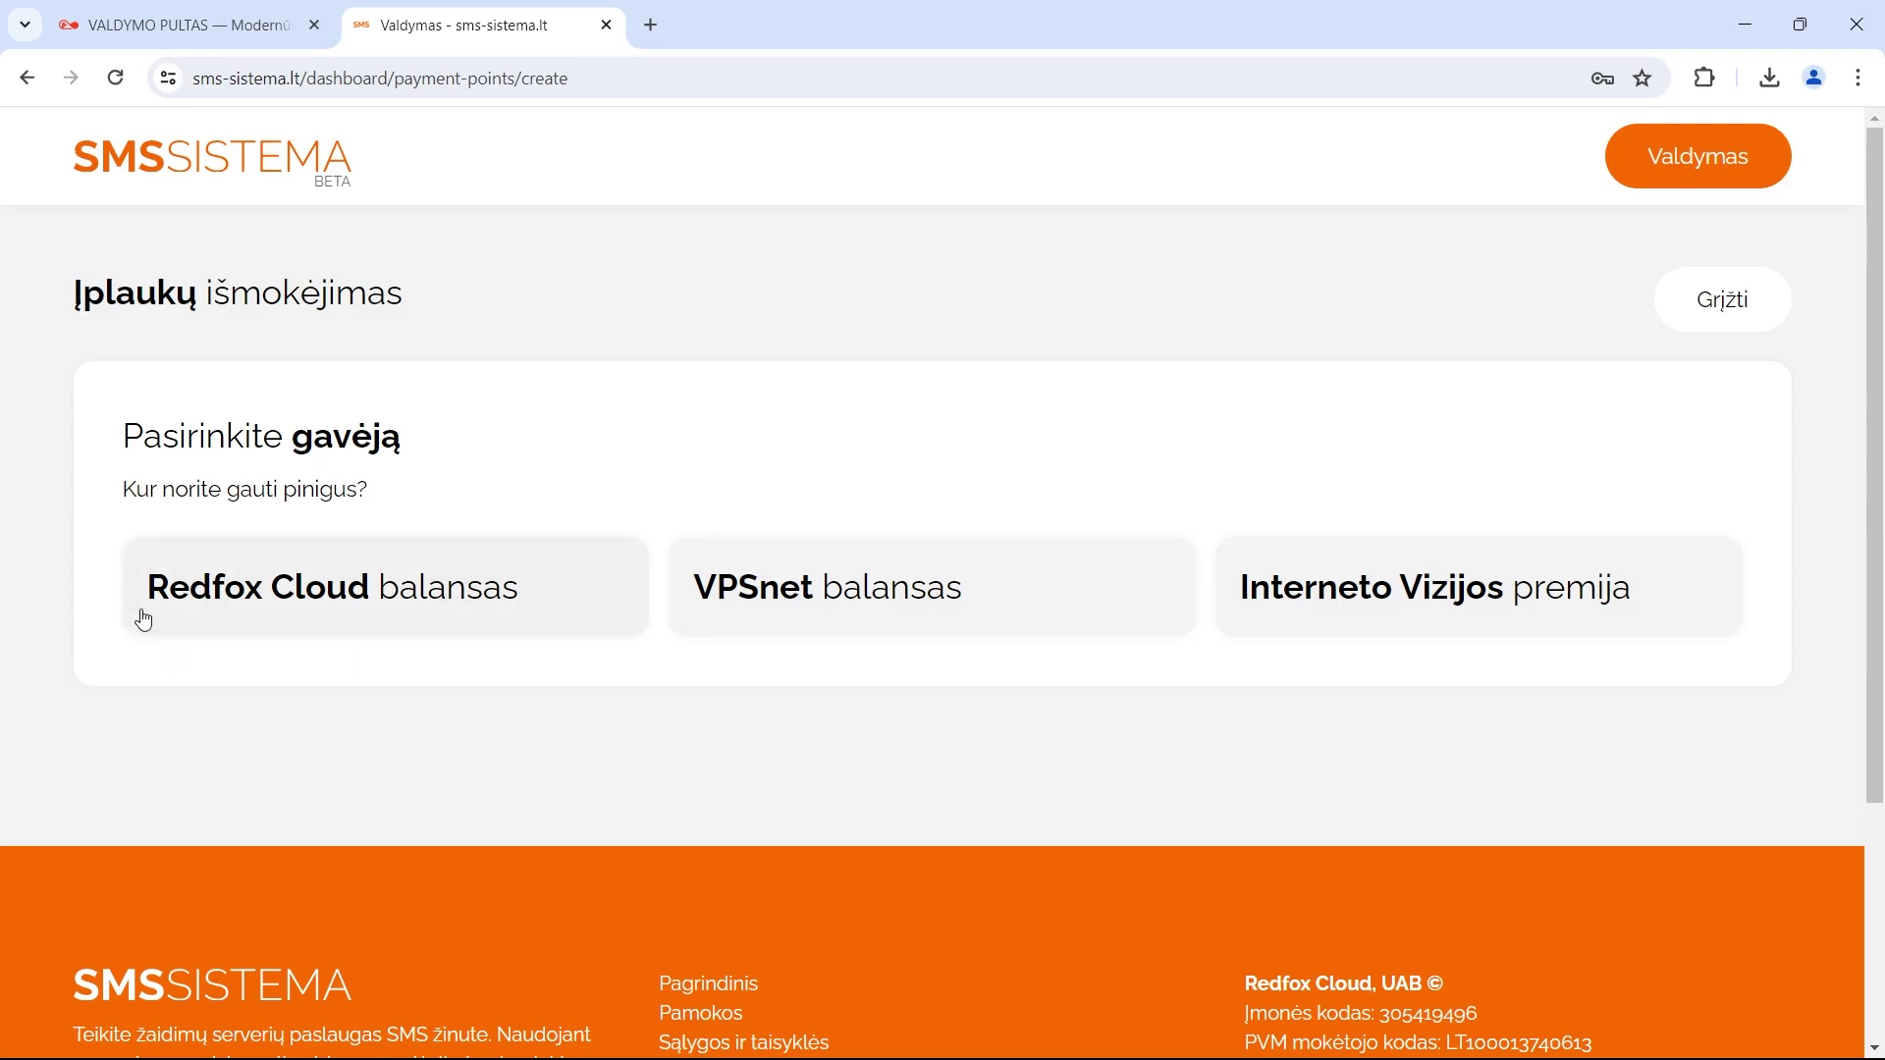
{"action": "left_click", "coordinate": [397, 589]}
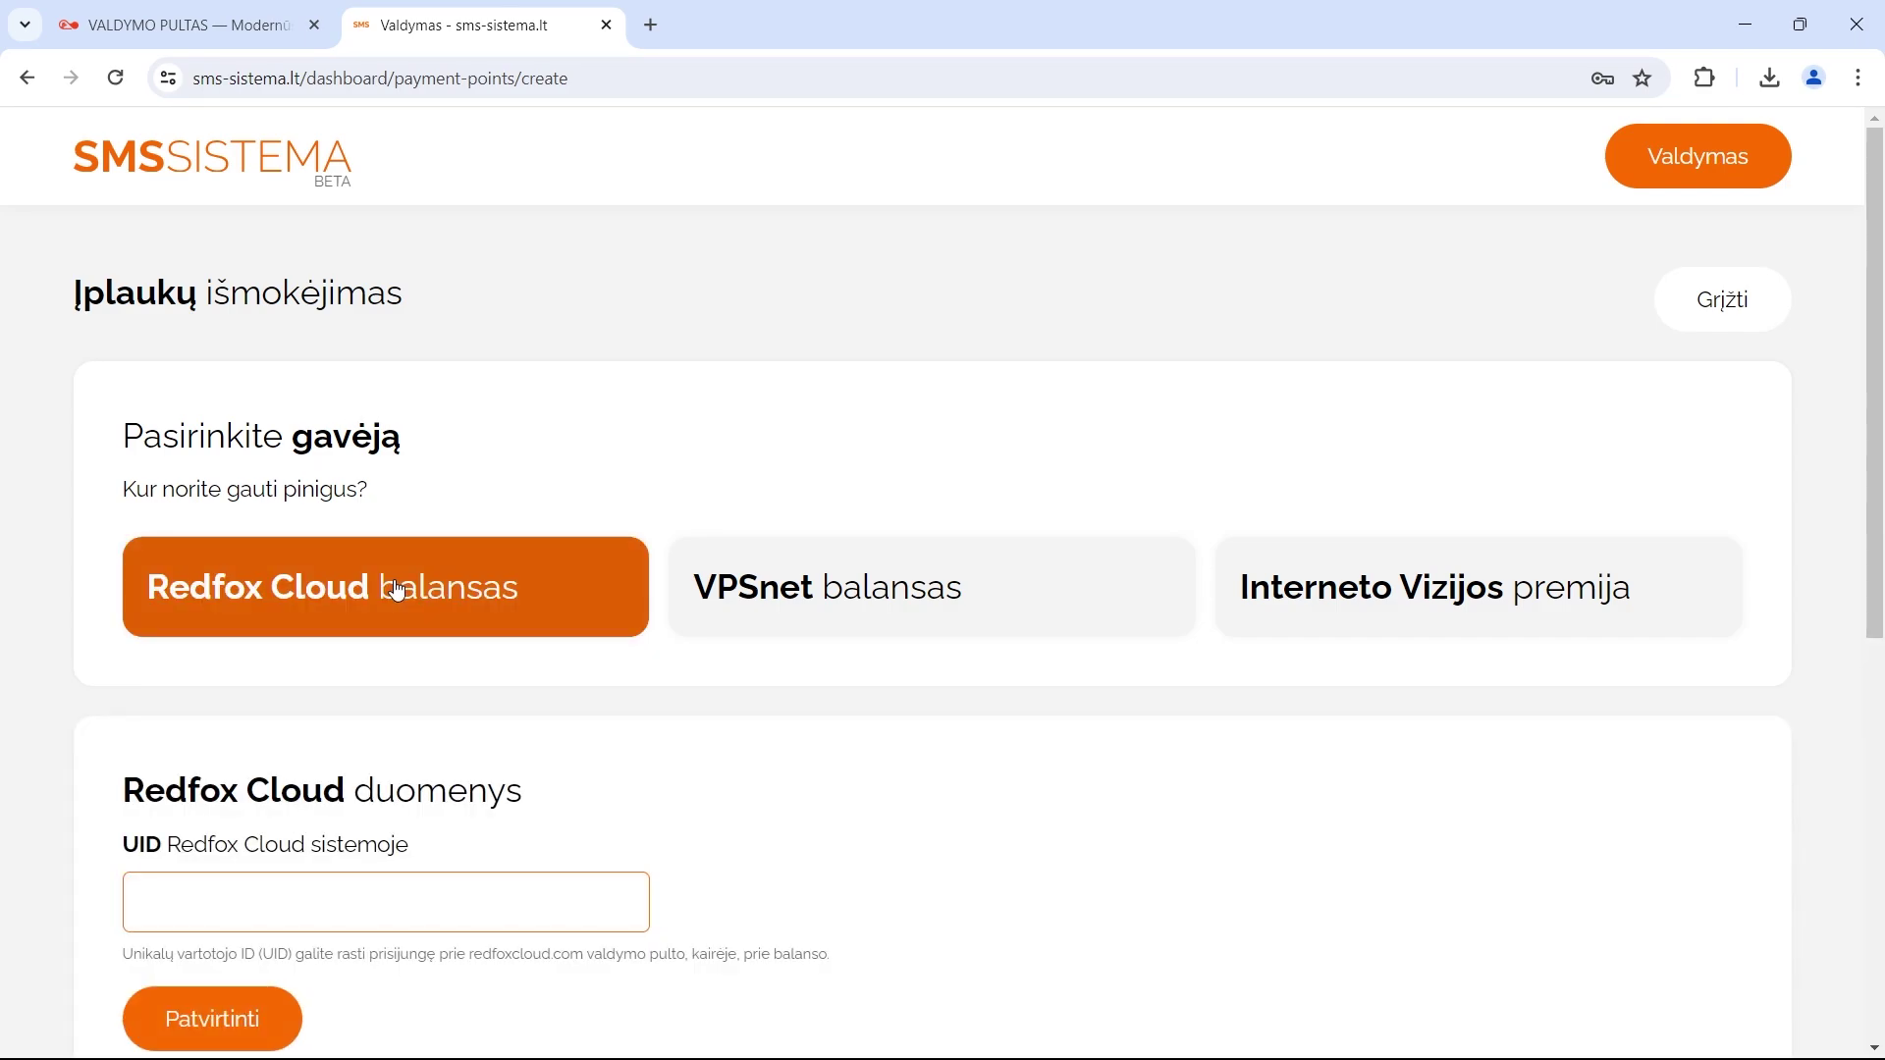
{"action": "scroll", "coordinate": [408, 593], "scroll_direction": "down", "scroll_amount": 4}
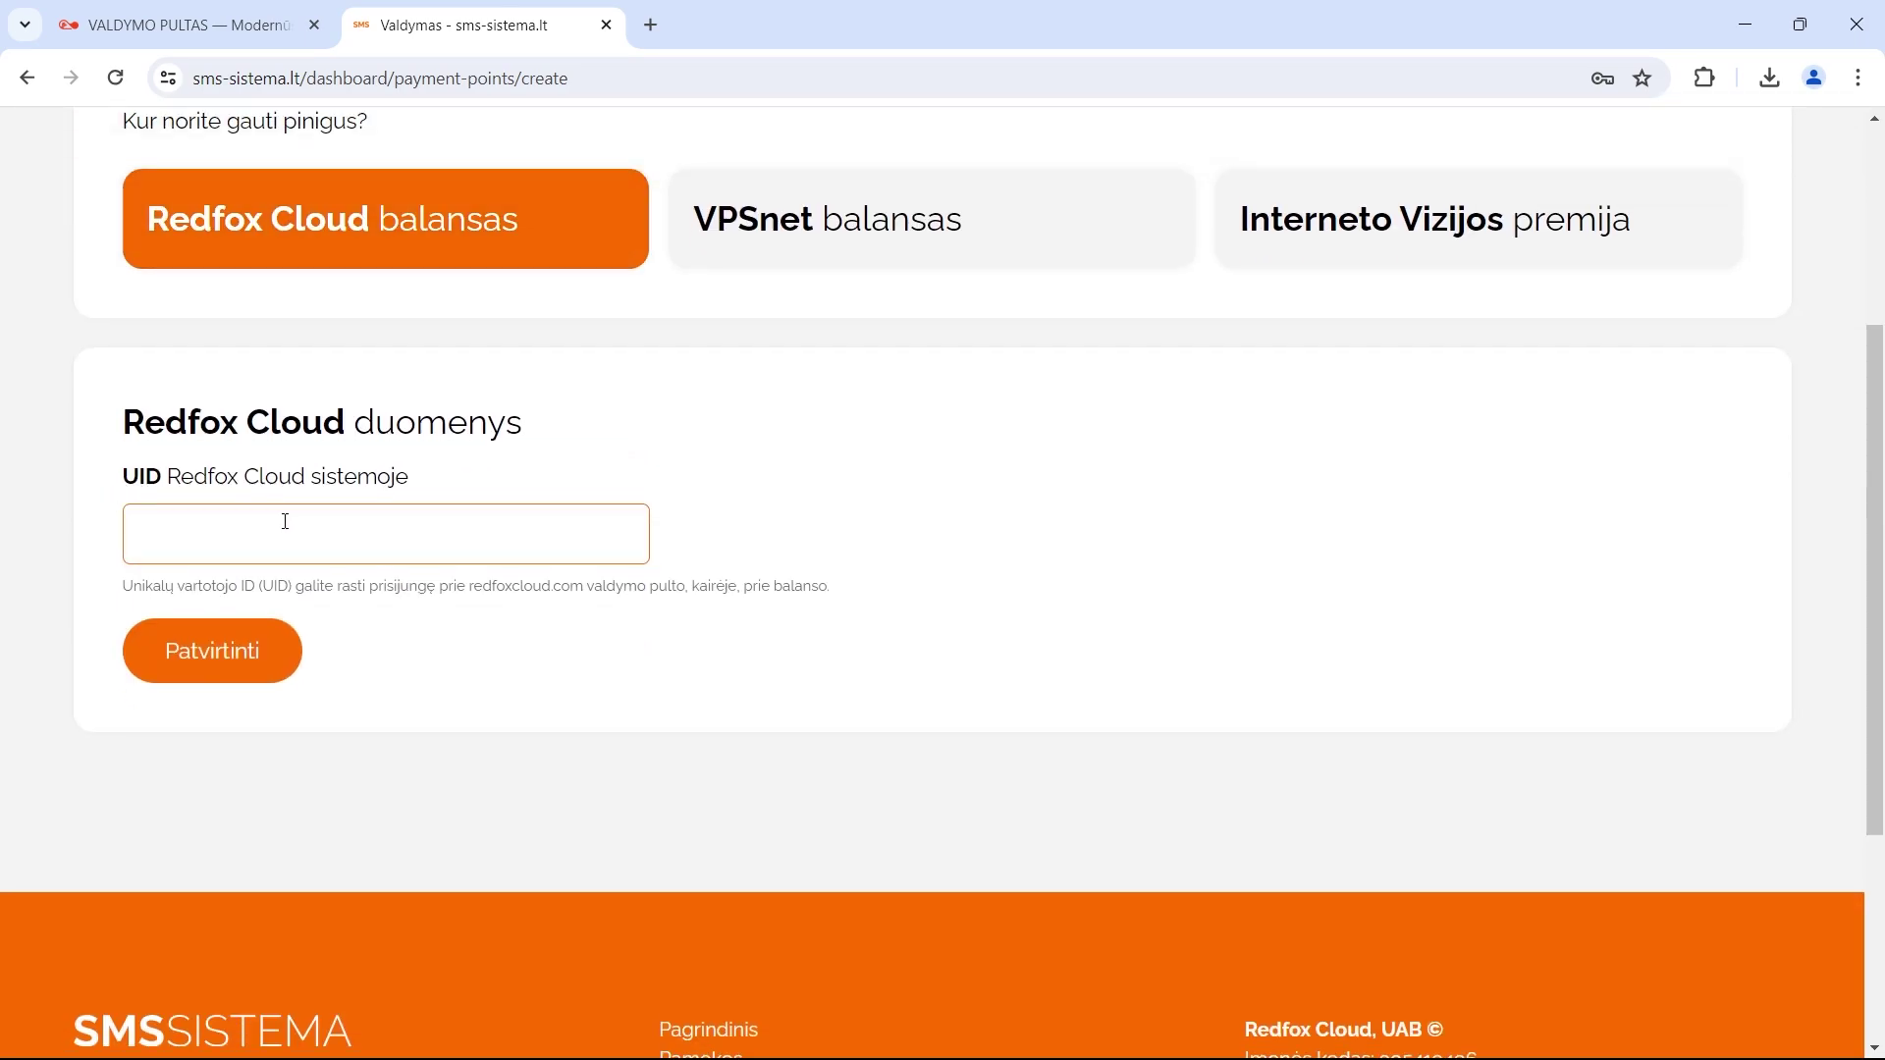
Copy the account UID from the Redfox Cloud dashboard into the payout point's UID field and confirm its creation
{"action": "left_click", "coordinate": [192, 19]}
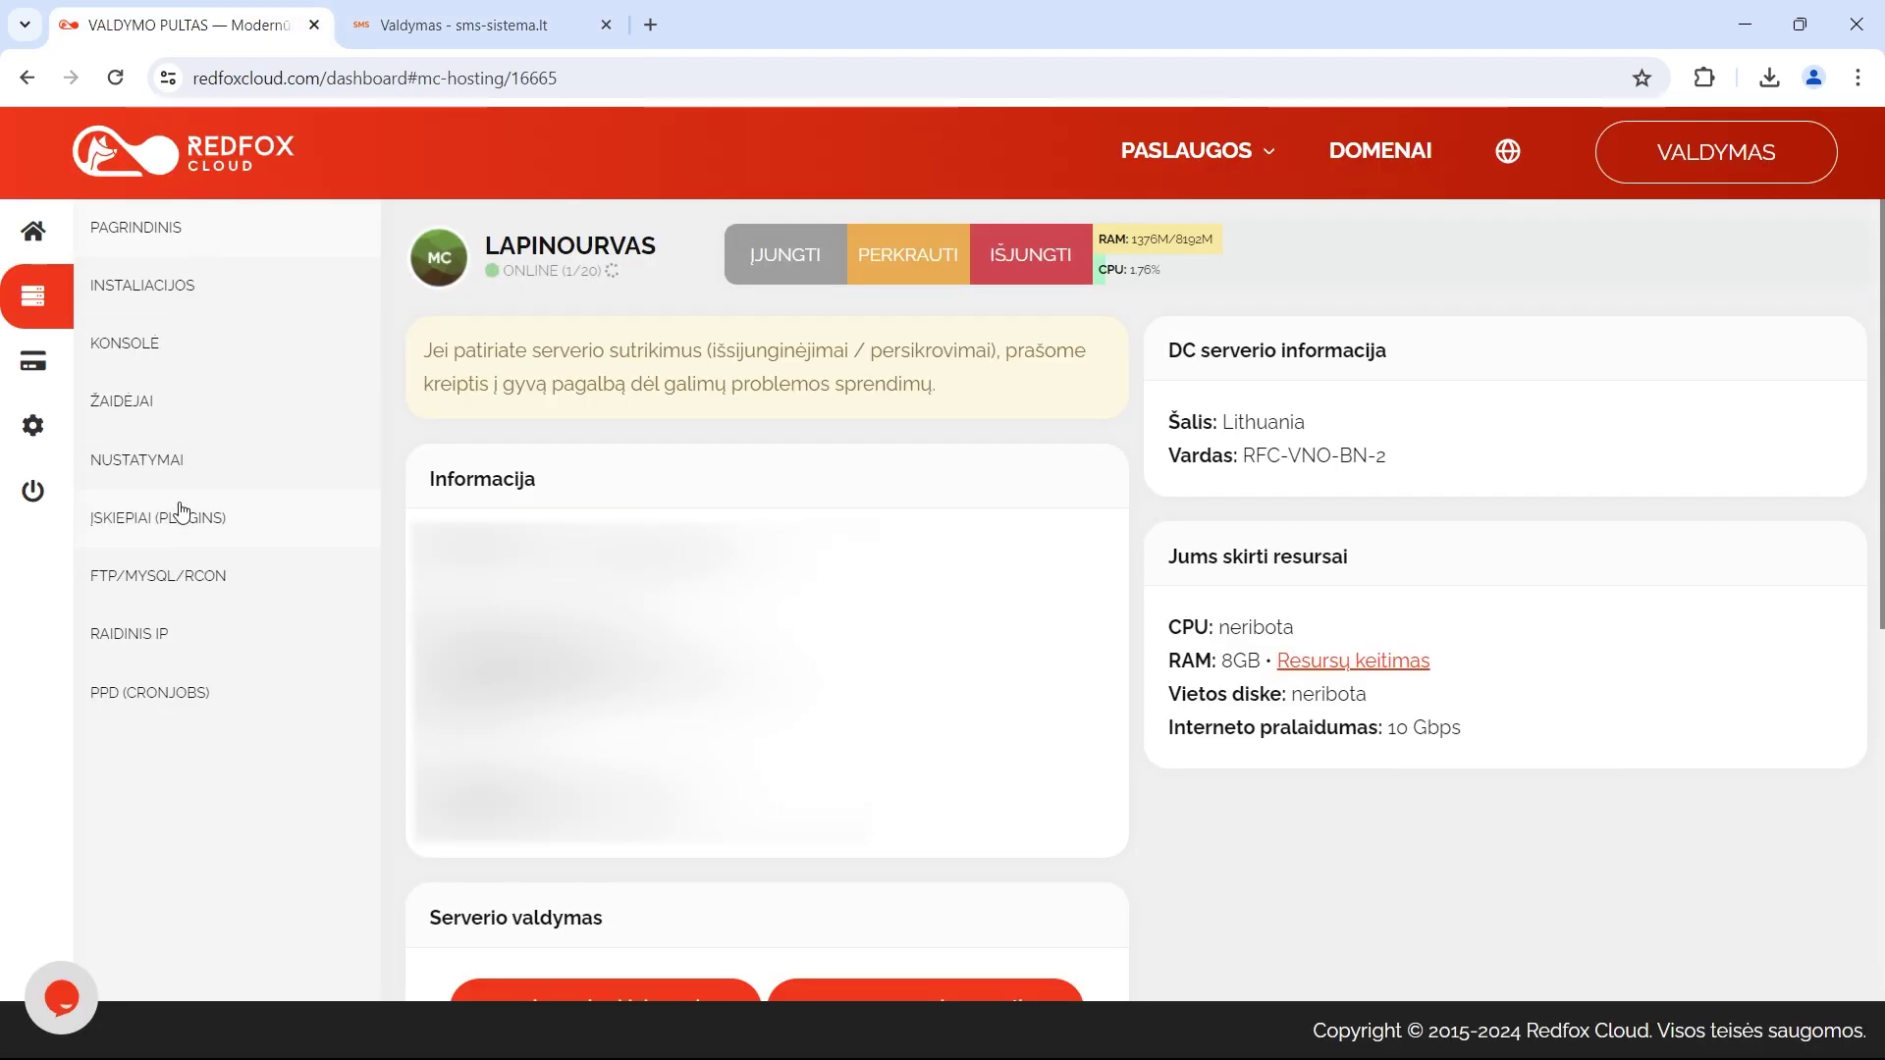
{"action": "left_click", "coordinate": [69, 304]}
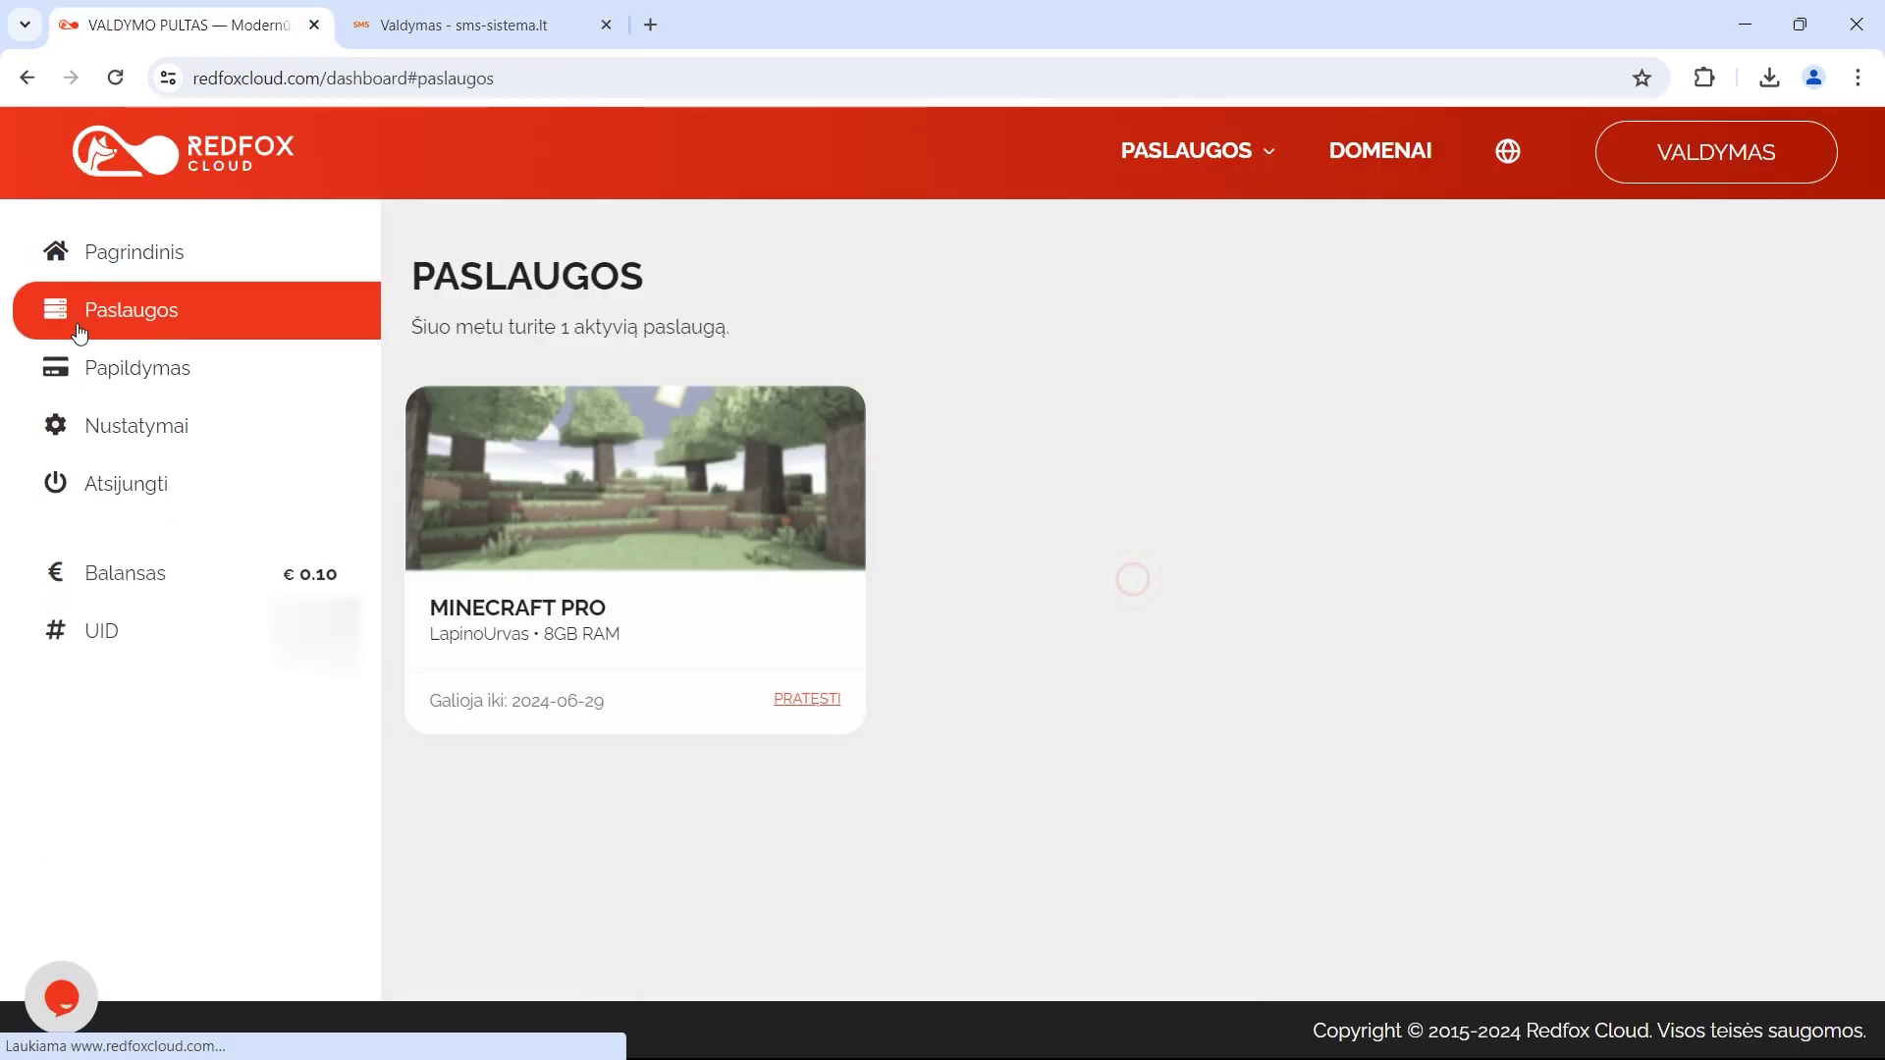
{"action": "left_click_drag", "start_coordinate": [248, 648], "coordinate": [357, 644]}
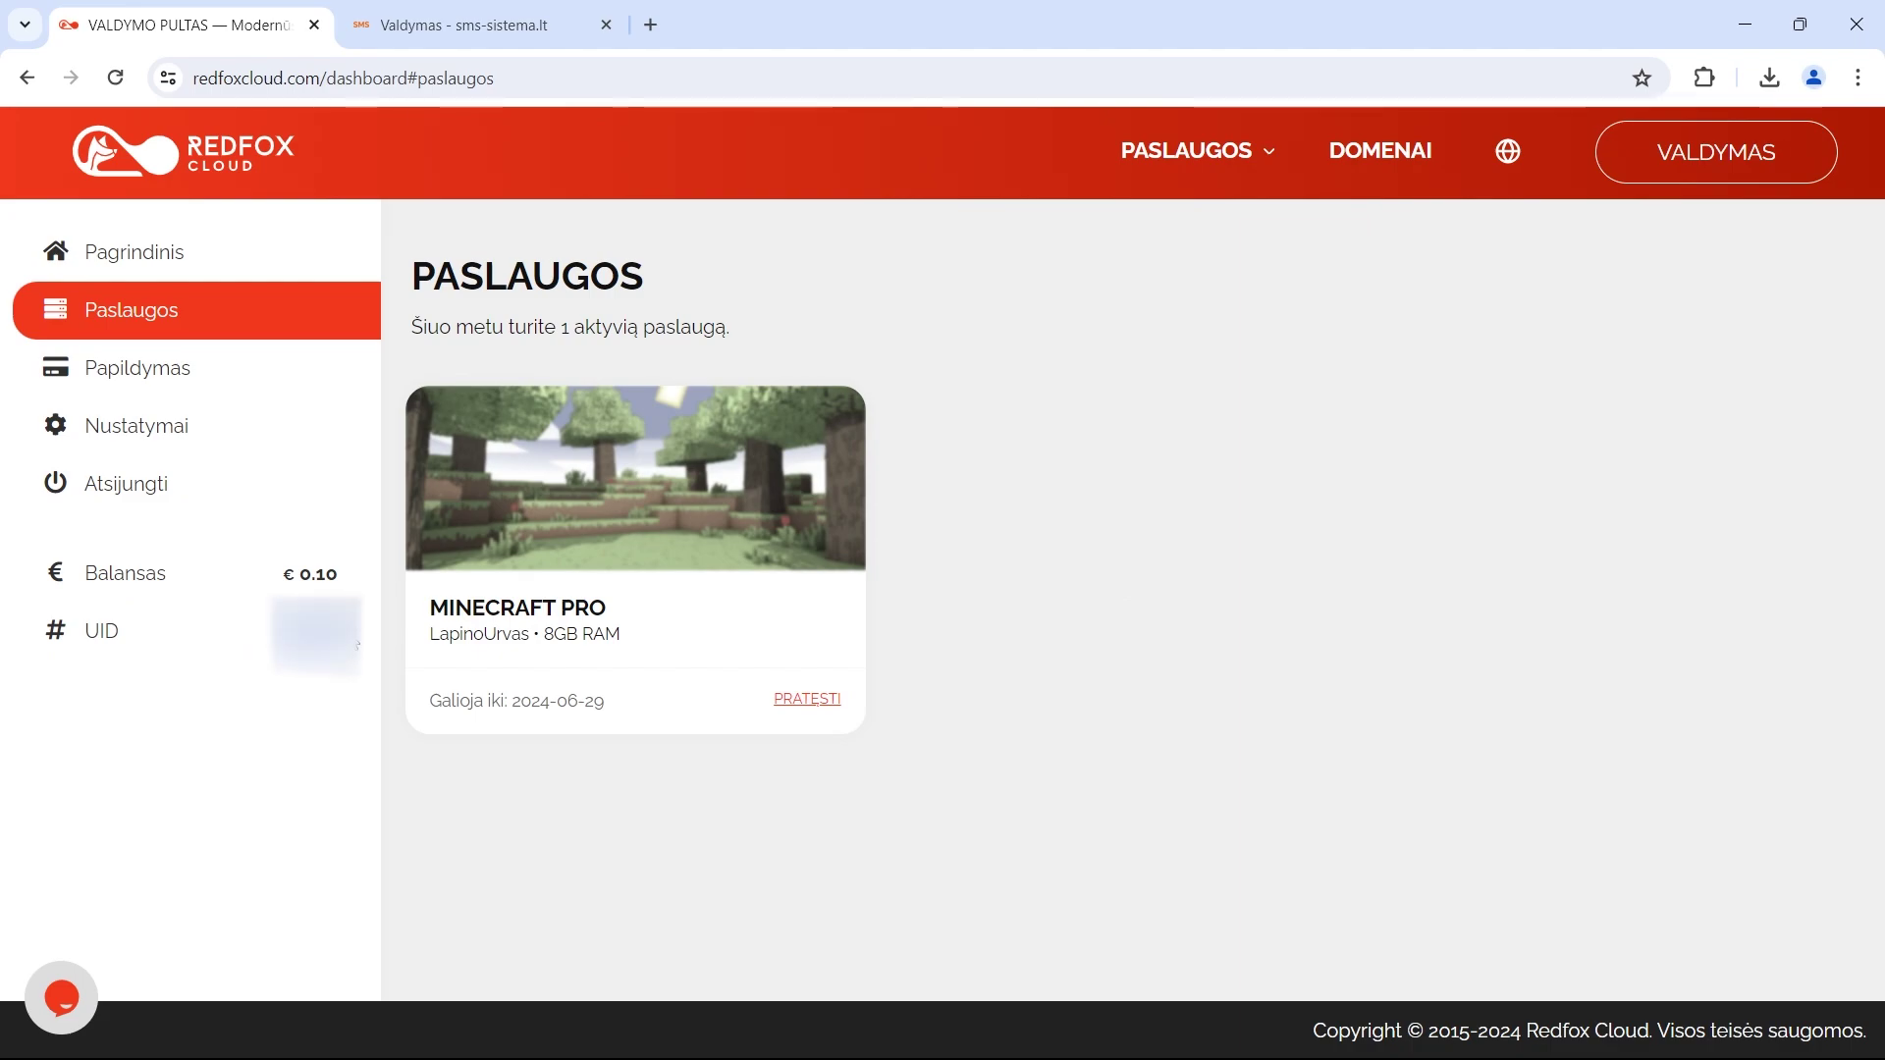
{"action": "left_click", "coordinate": [429, 19]}
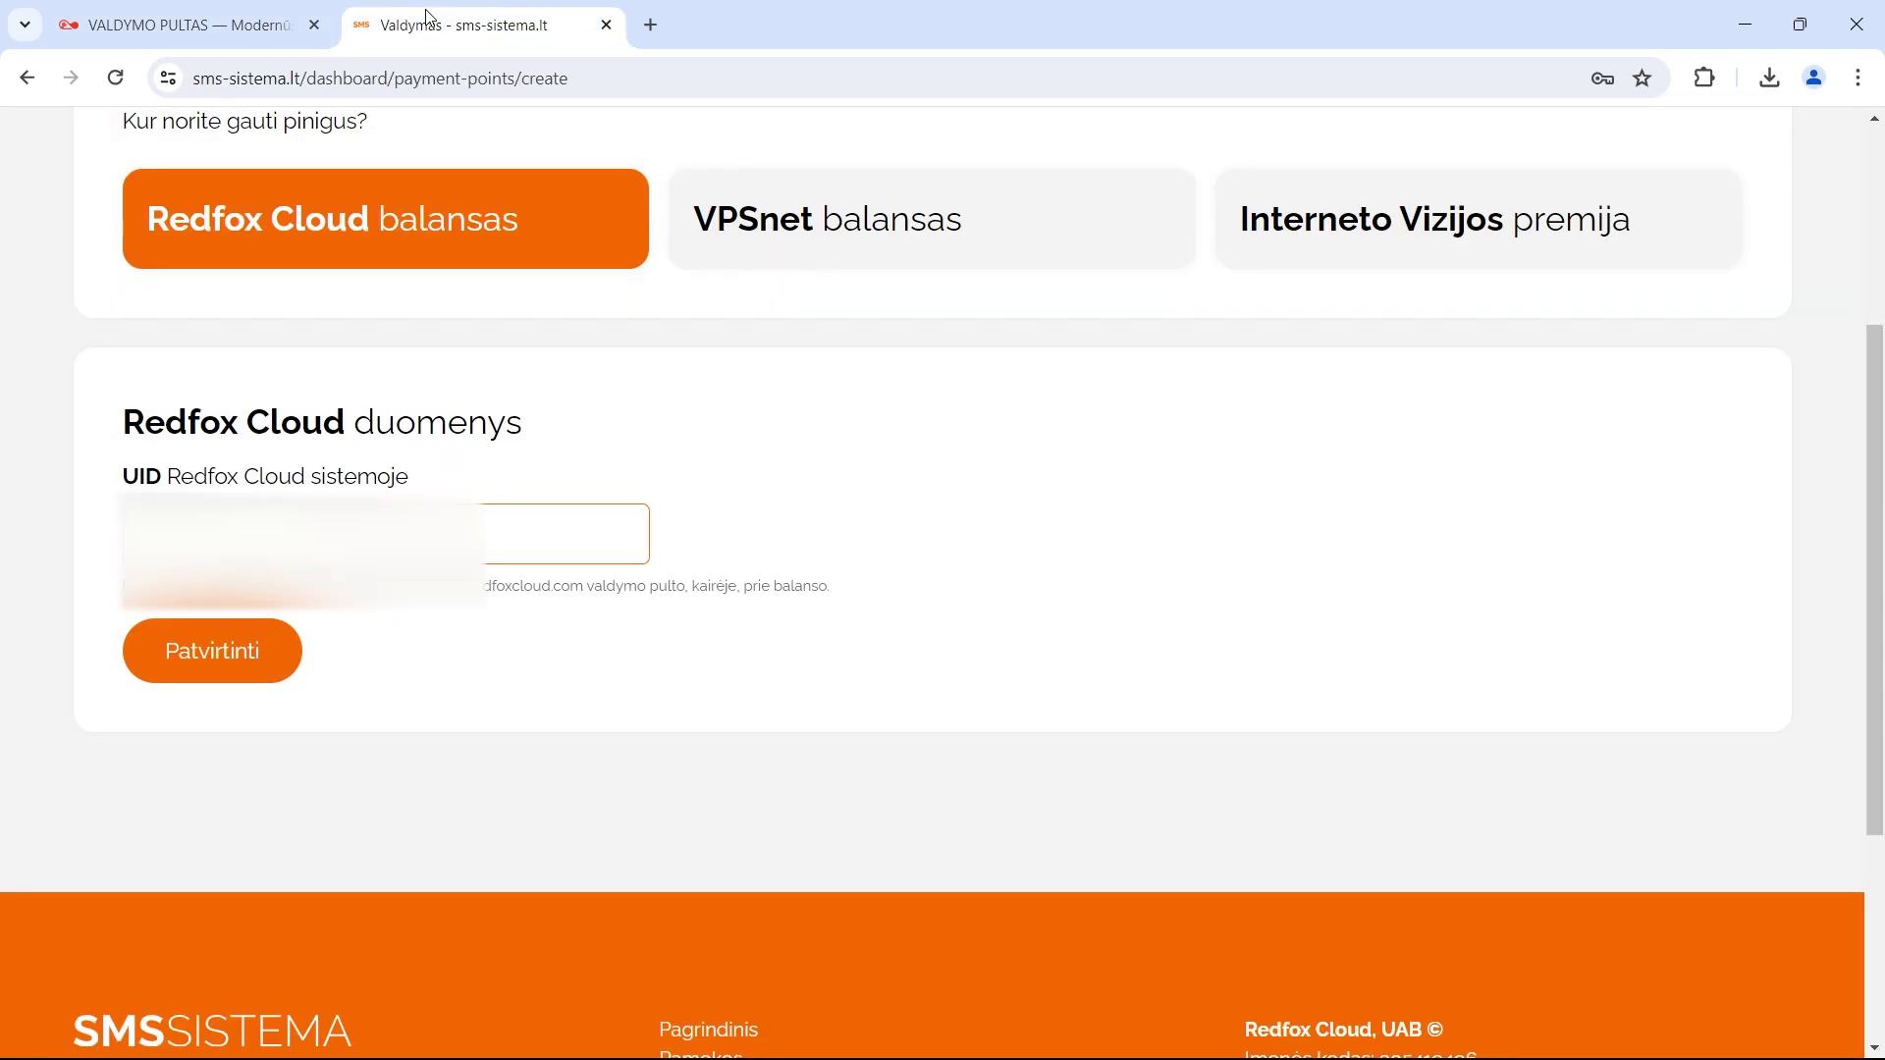
{"action": "left_click", "coordinate": [325, 509]}
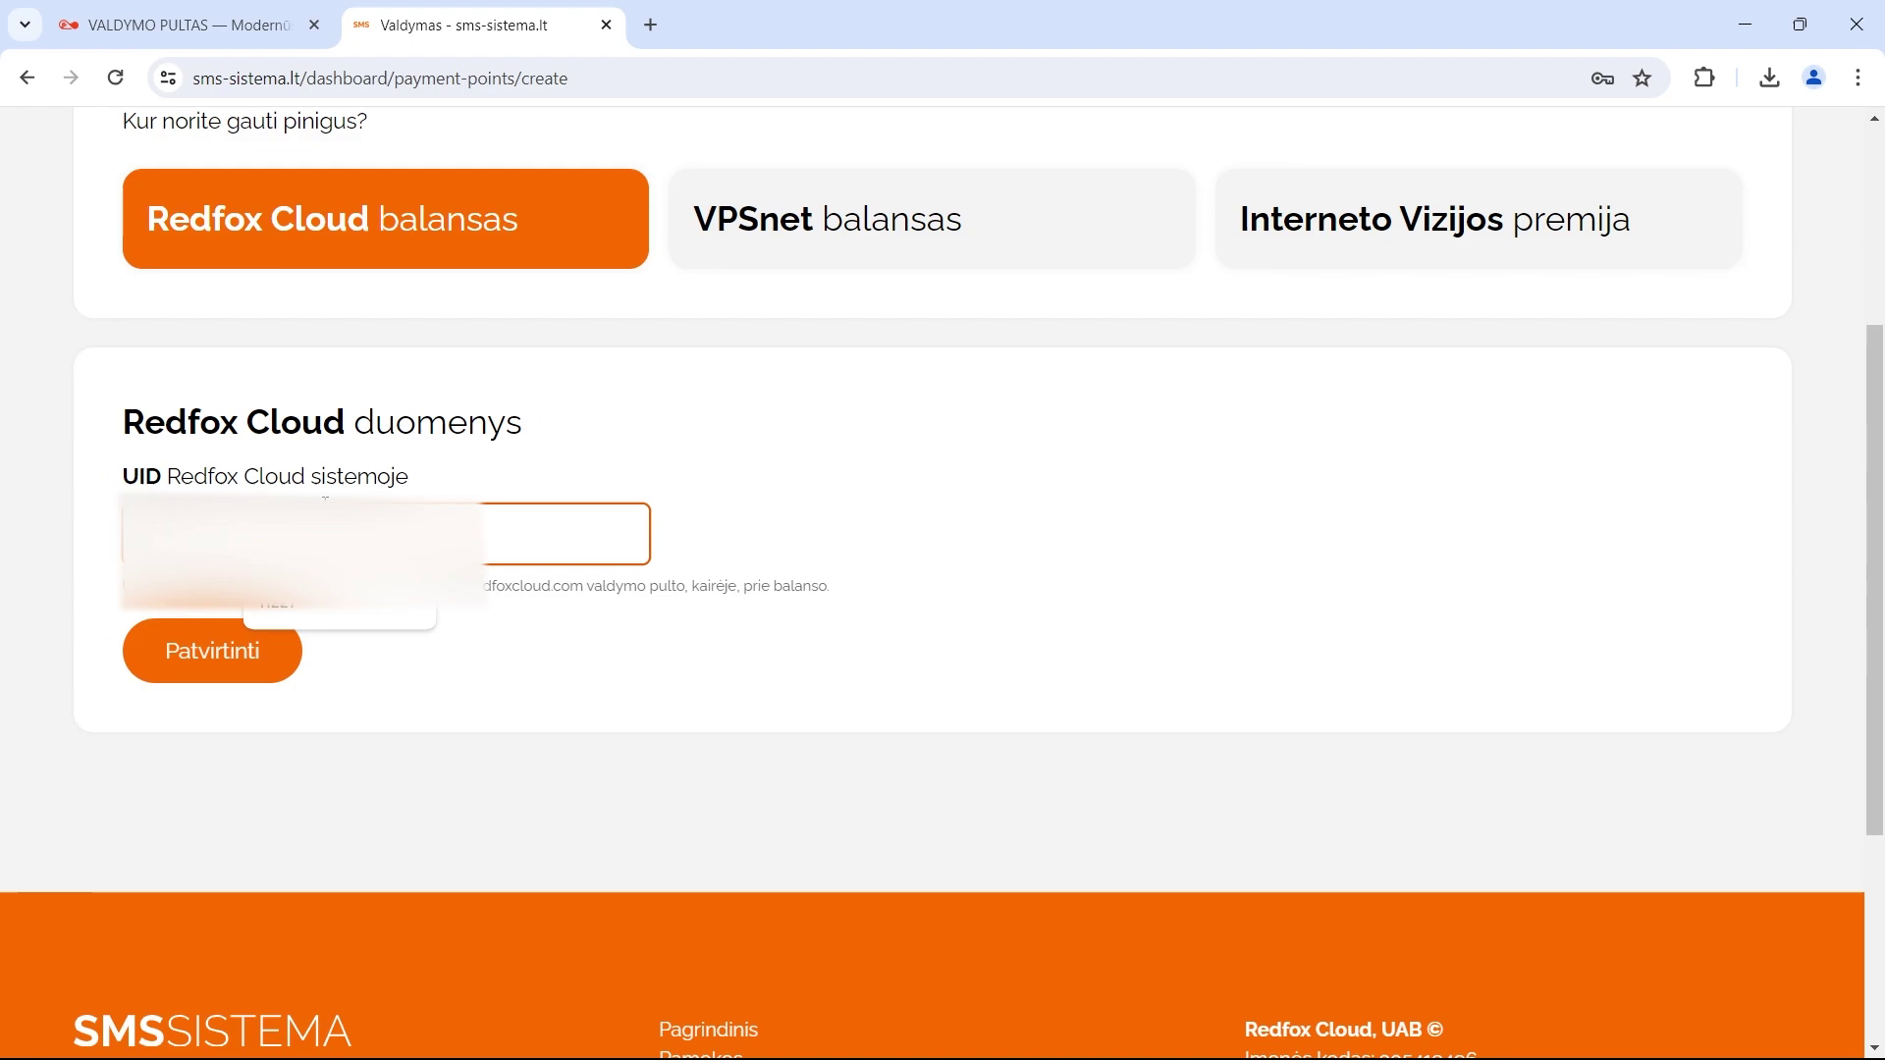
{"action": "key", "text": "ctrl+v"}
{"action": "left_click", "coordinate": [214, 644]}
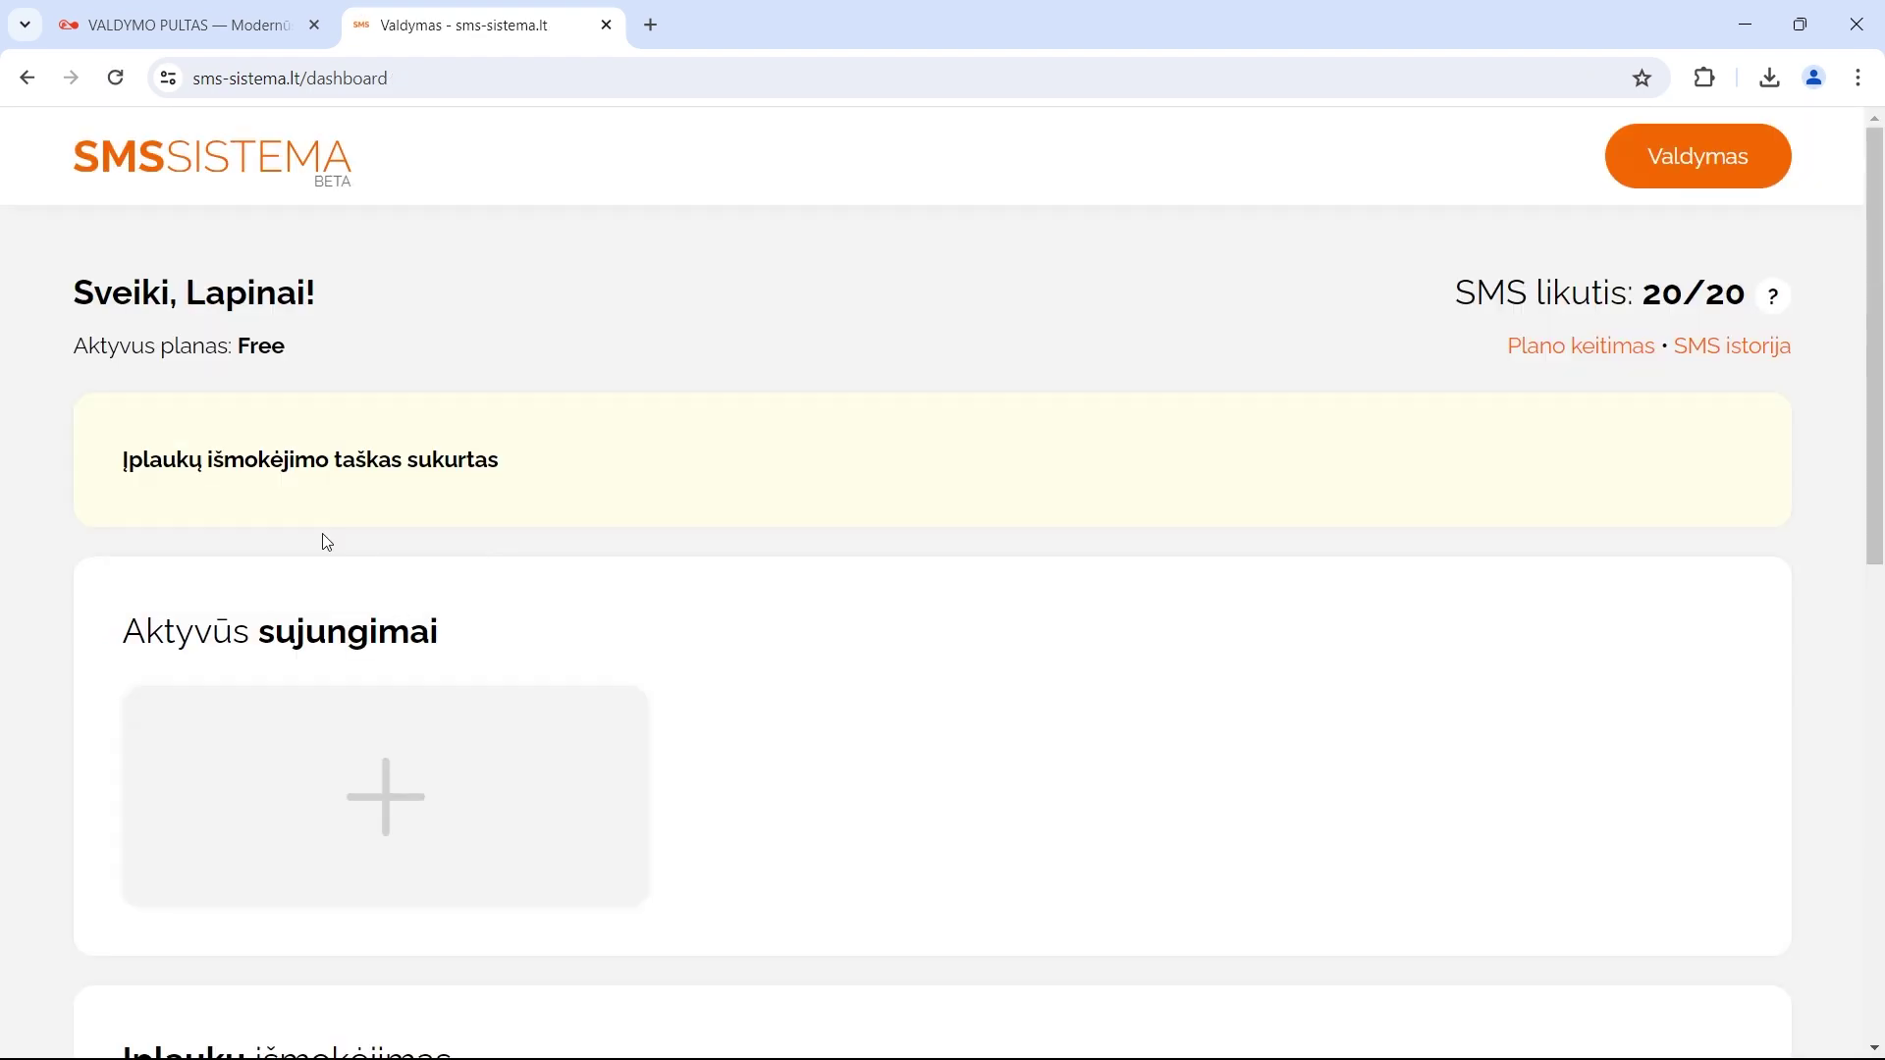
{"action": "left_click_drag", "start_coordinate": [127, 463], "coordinate": [469, 462]}
Start a new active connection and choose Minecraft as the game server
{"action": "scroll", "coordinate": [589, 530], "scroll_direction": "down", "scroll_amount": 4}
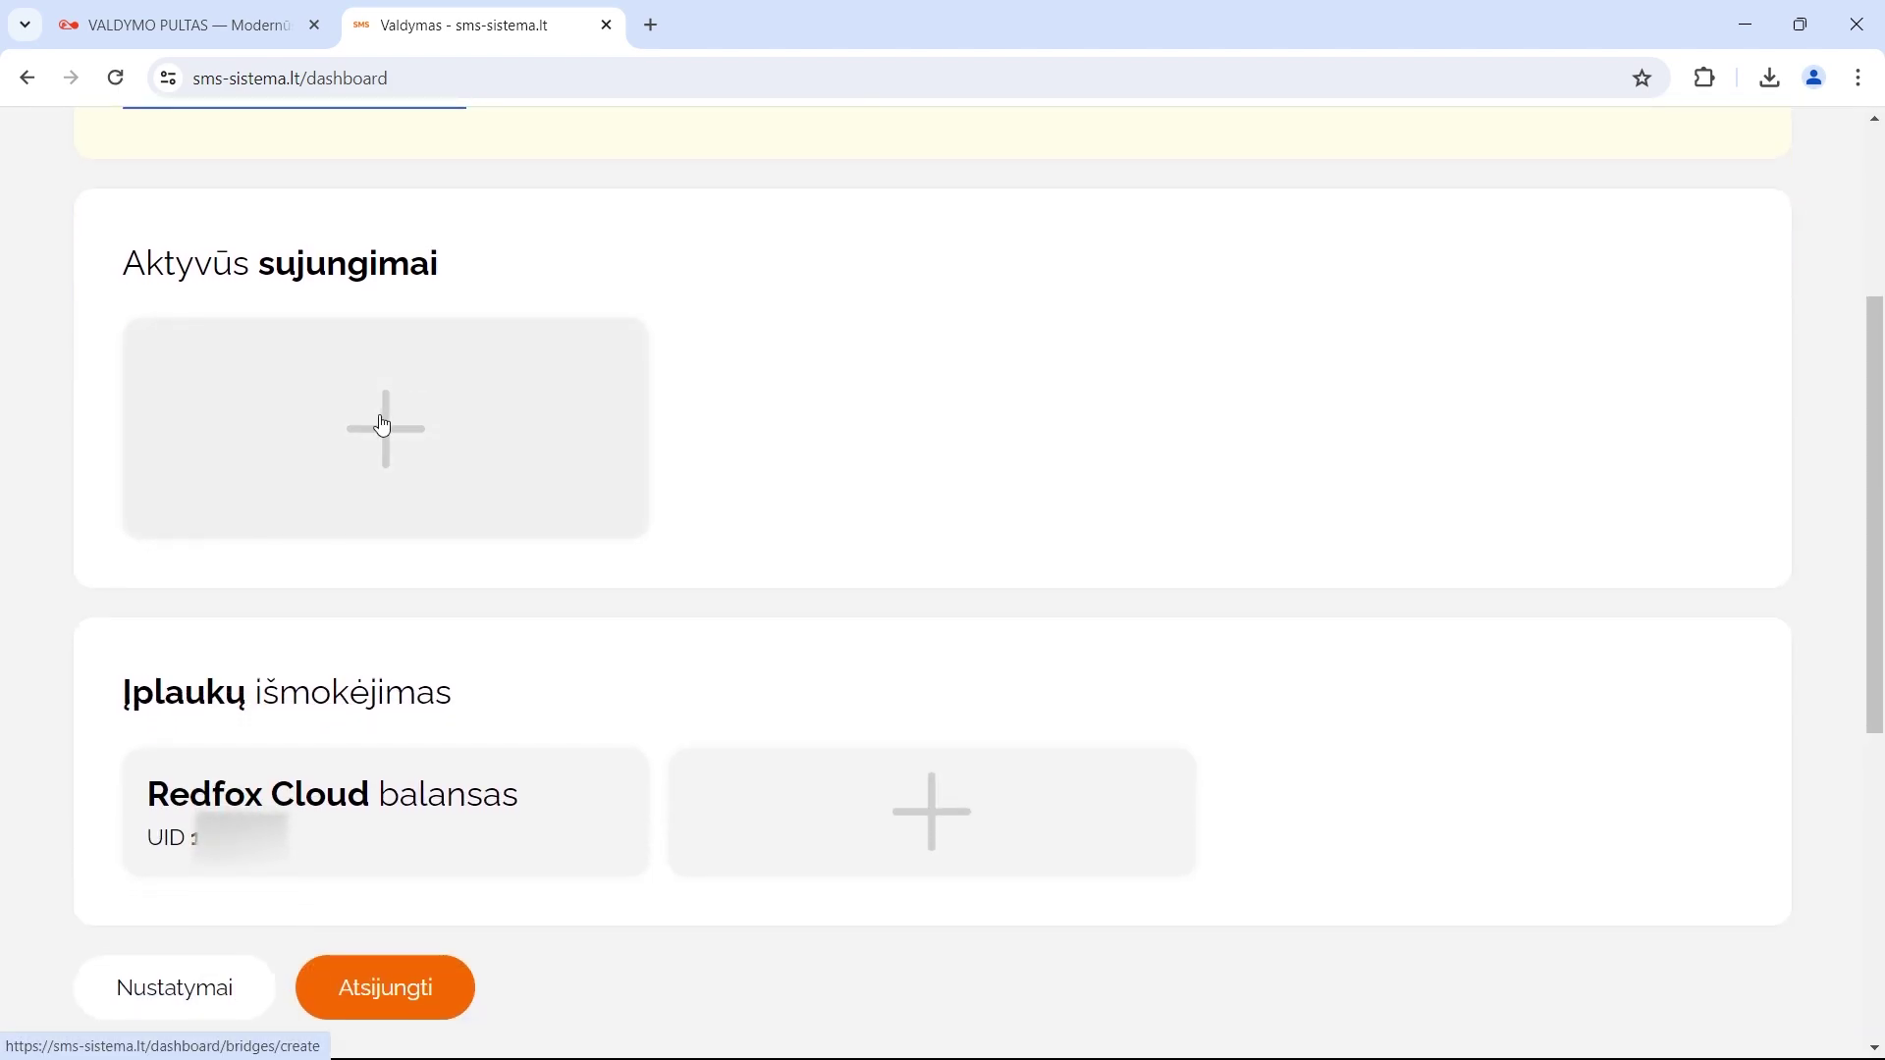
{"action": "left_click", "coordinate": [384, 427]}
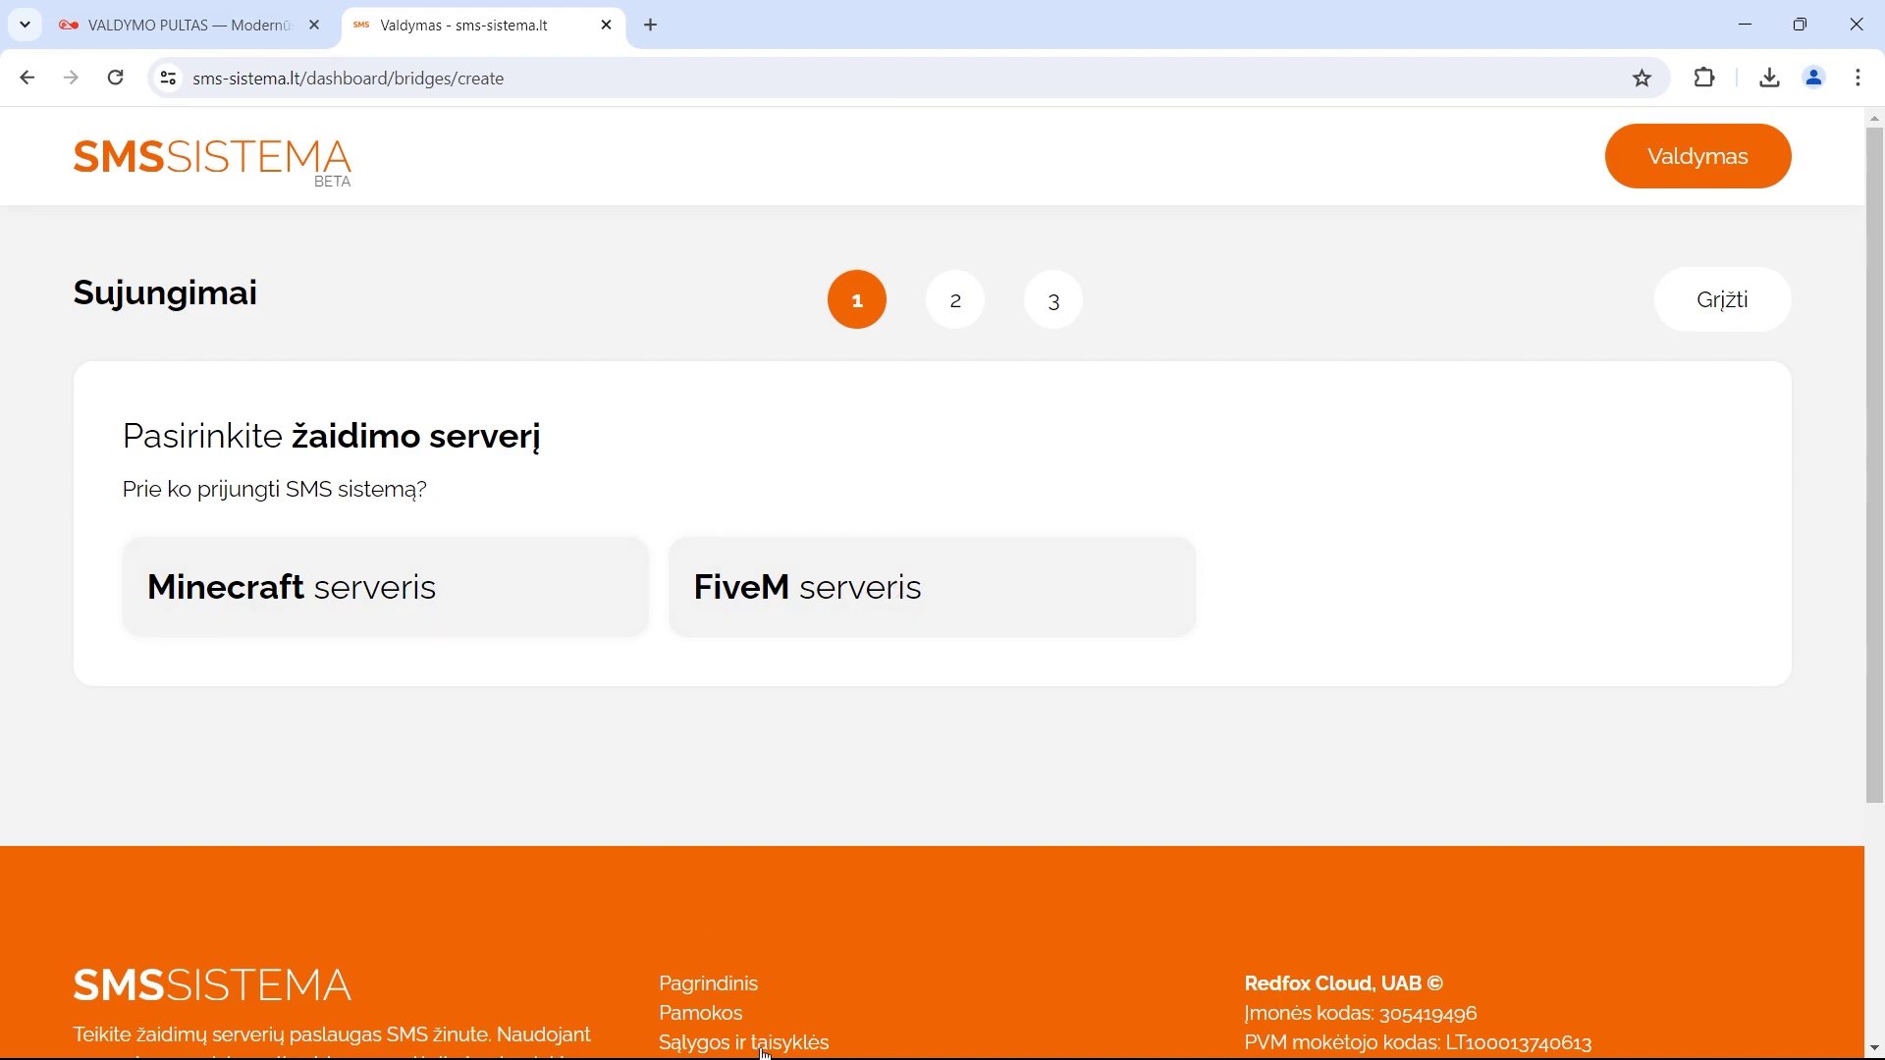
{"action": "left_click", "coordinate": [236, 592]}
{"action": "scroll", "coordinate": [378, 689], "scroll_direction": "down", "scroll_amount": 5}
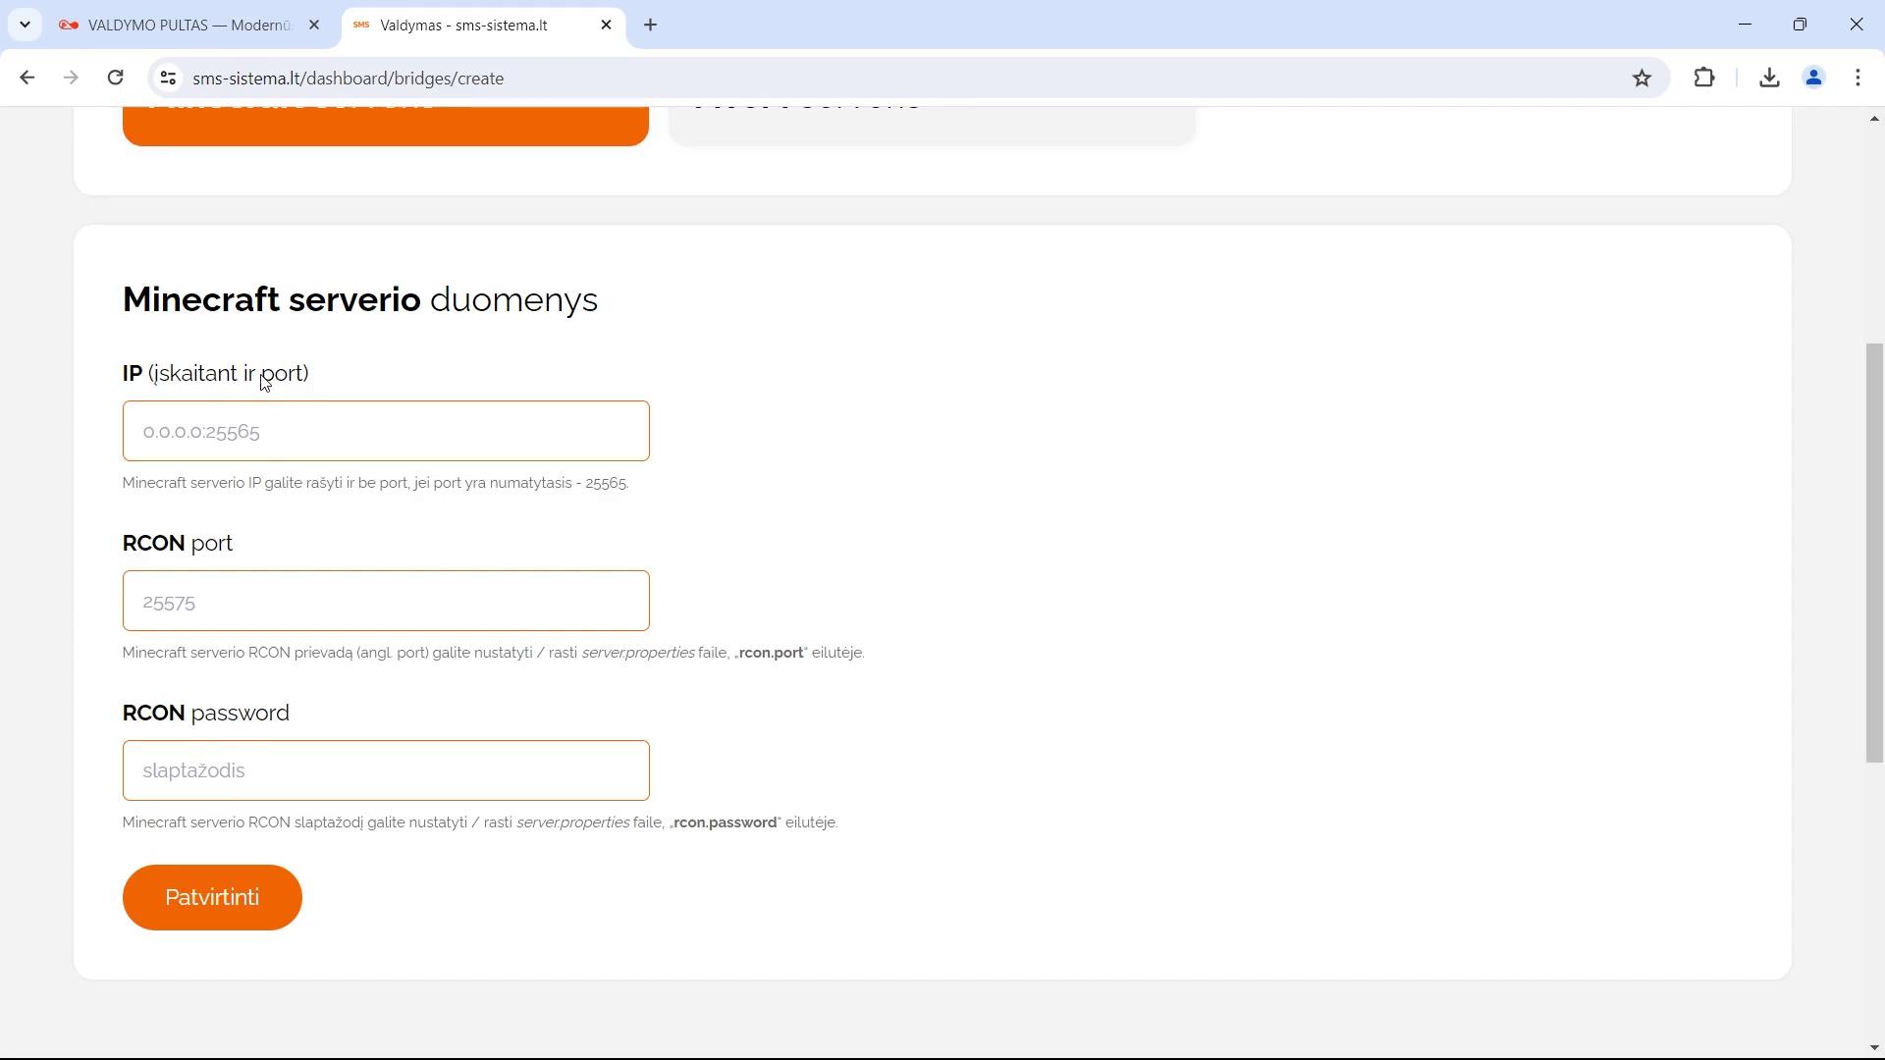
Copy the Minecraft Pro server's address from the Redfox Cloud dashboard and set the connection's IP to g14.rfox.cloud:10977
{"action": "left_click", "coordinate": [214, 20]}
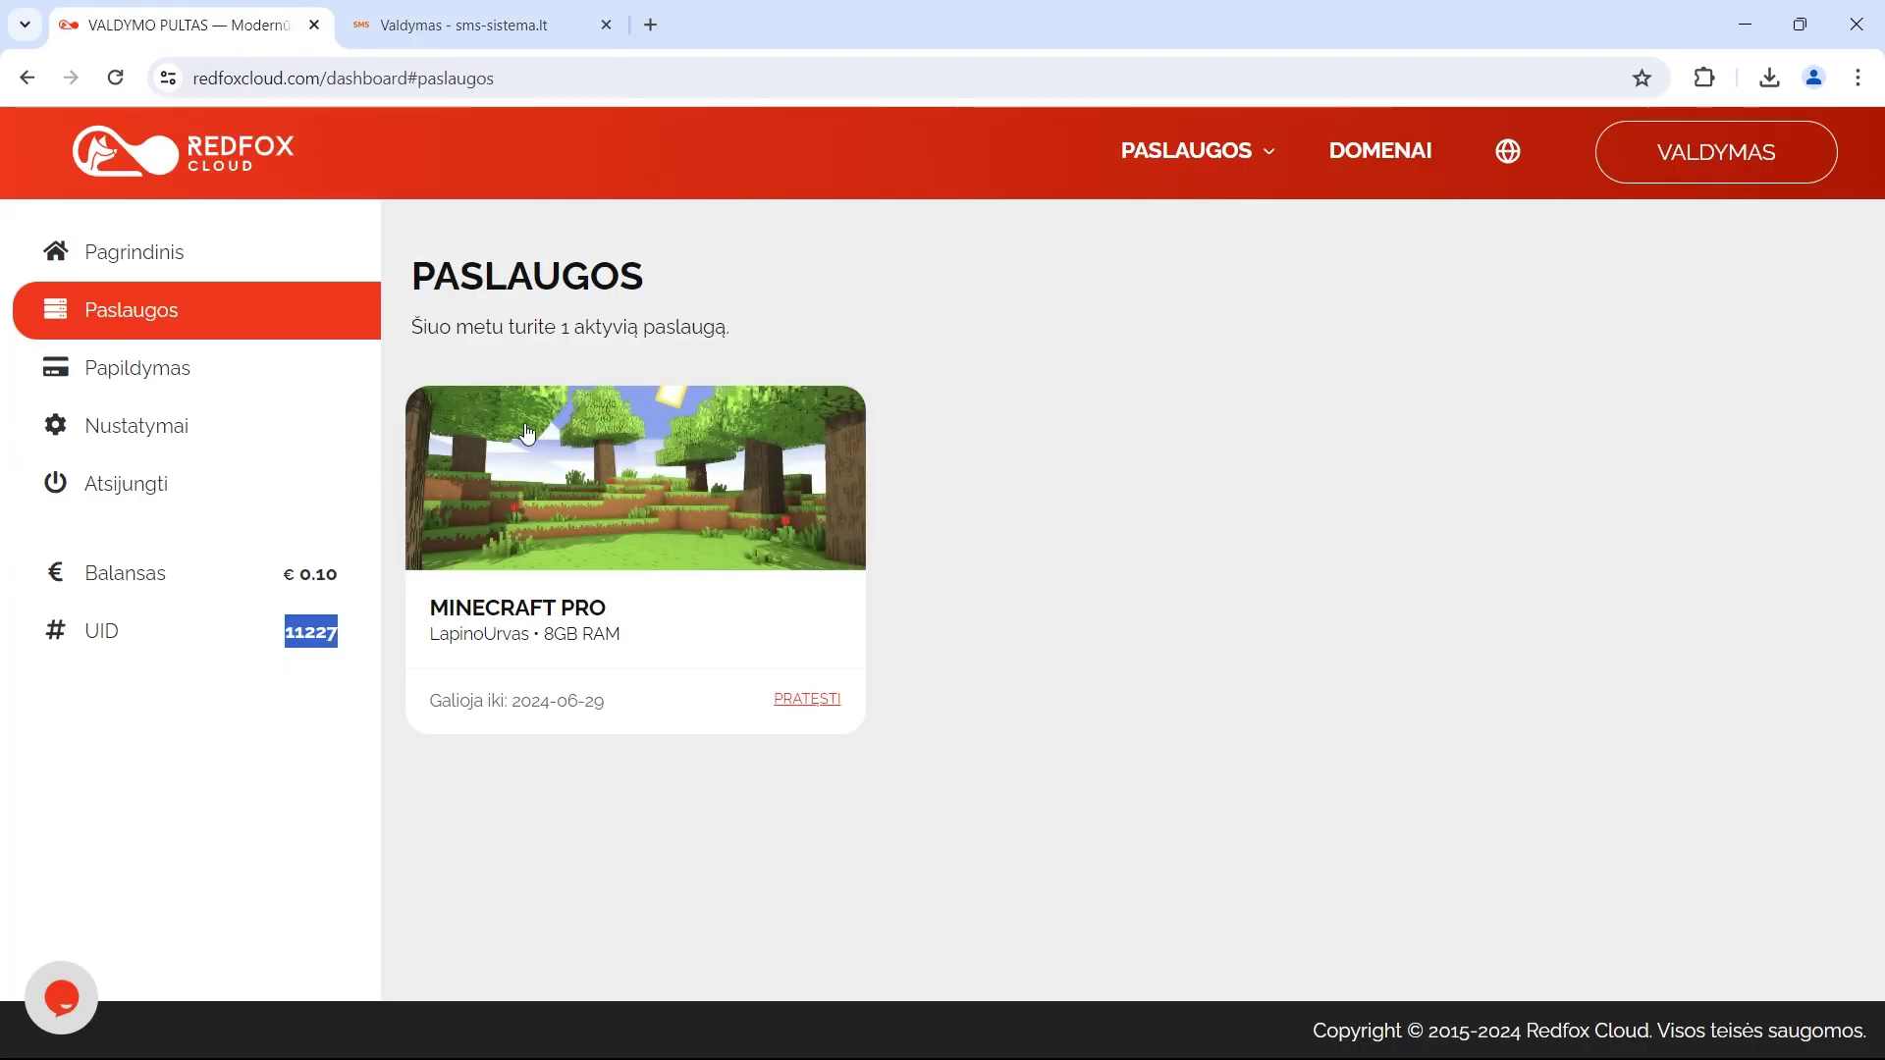
{"action": "left_click", "coordinate": [589, 491]}
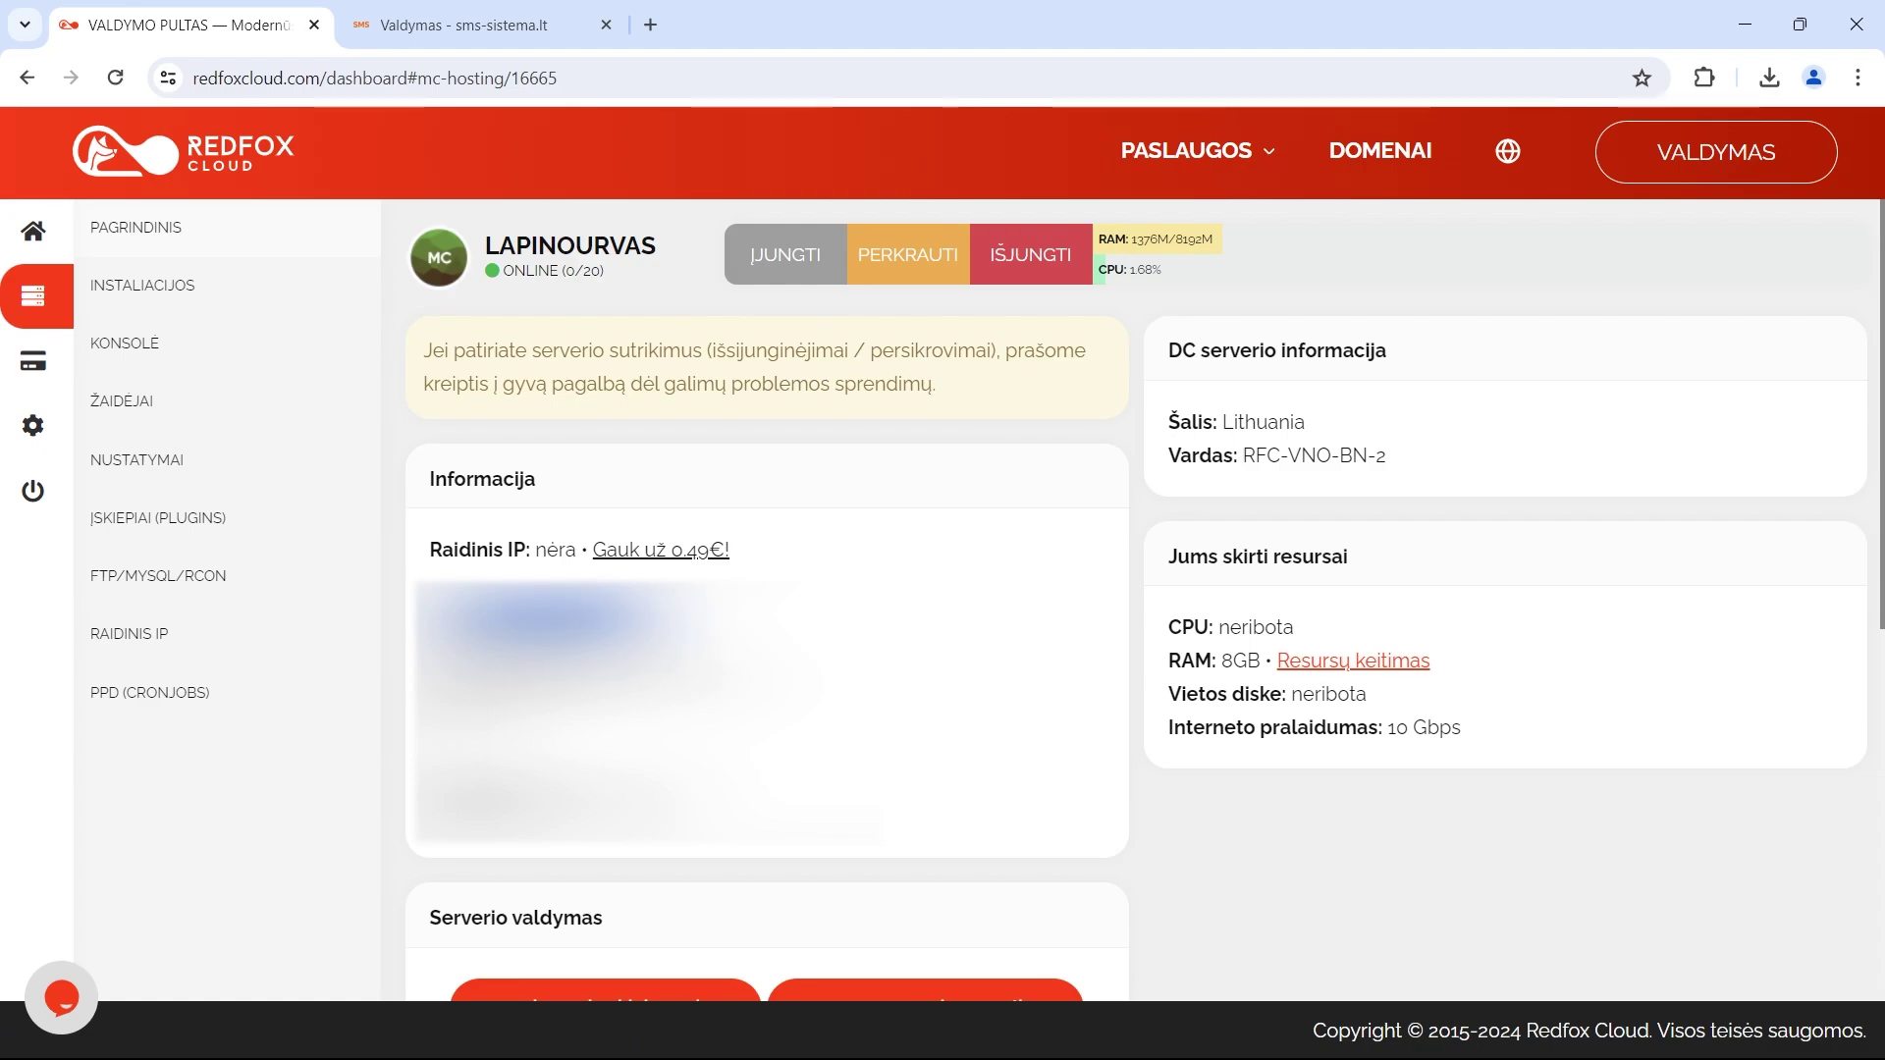
{"action": "left_click", "coordinate": [437, 25]}
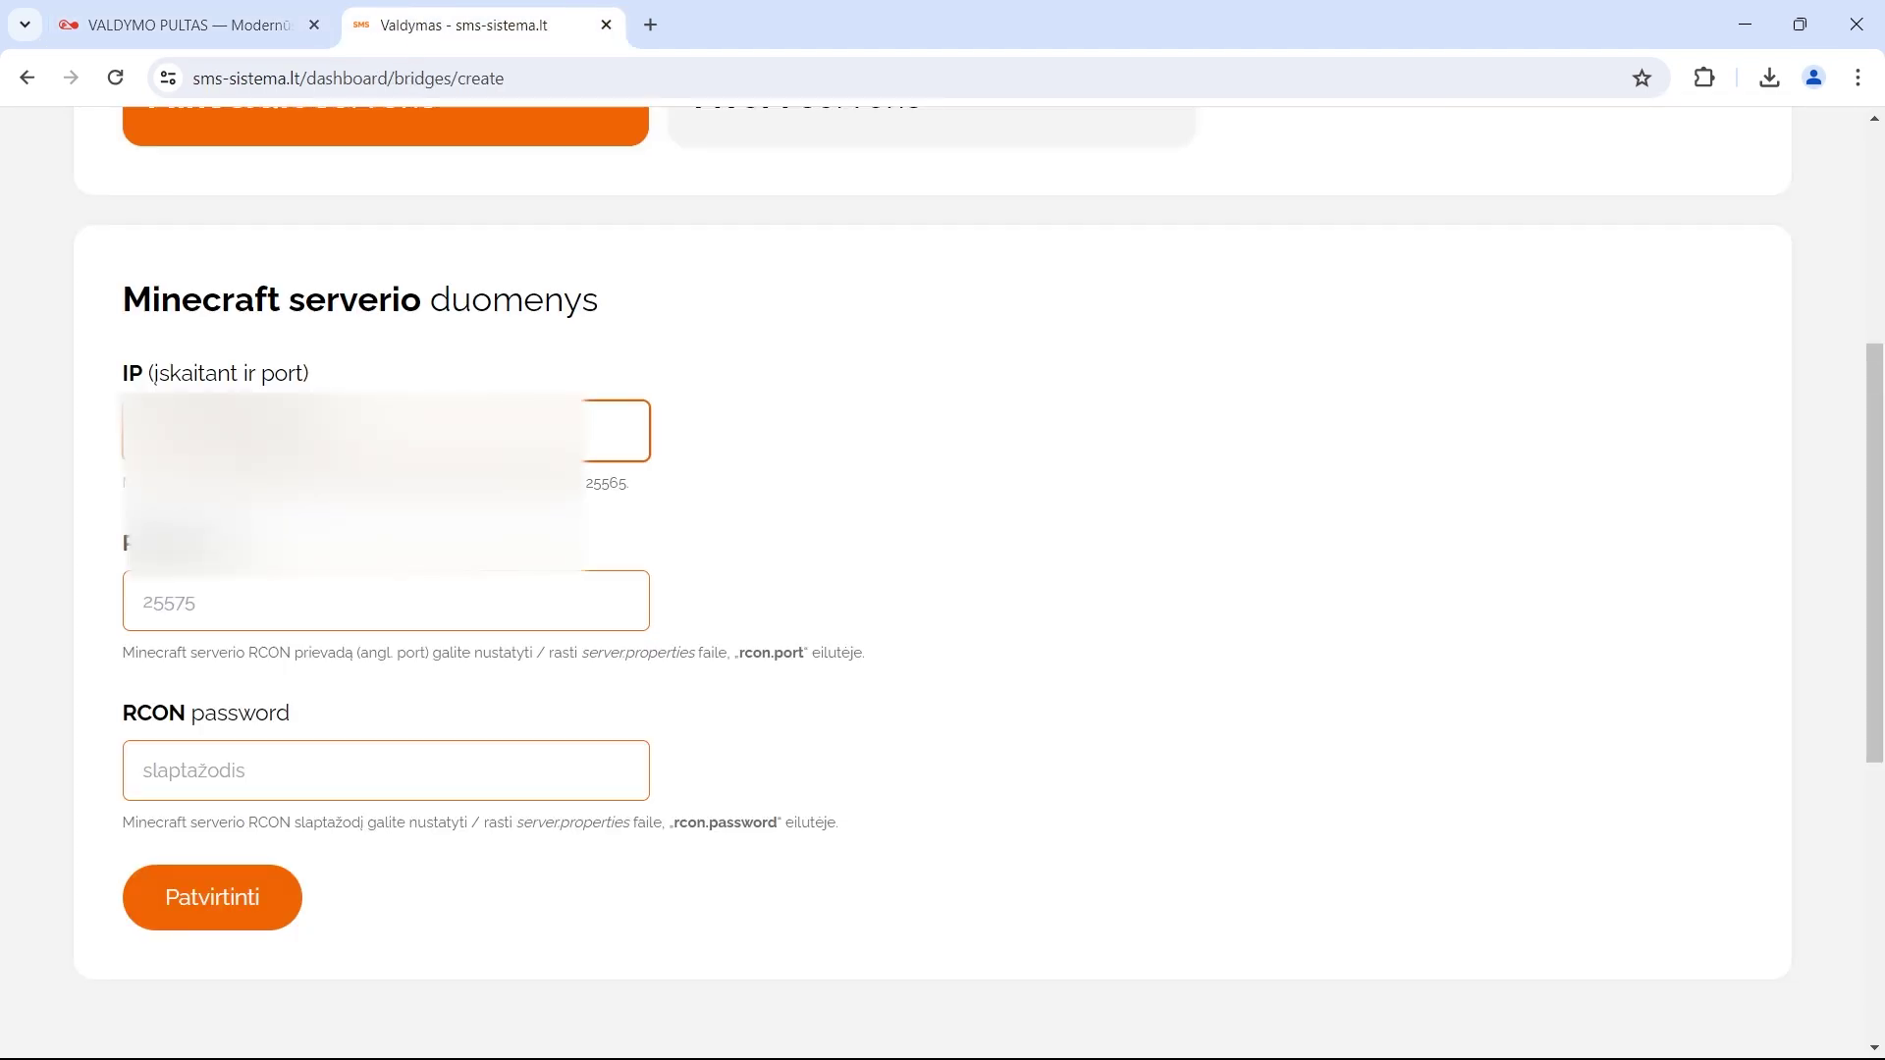
Copy the rcon.port value from the server's server.properties settings and set the connection's RCON port to 40977
{"action": "left_click_drag", "start_coordinate": [136, 546], "coordinate": [227, 546]}
{"action": "left_click", "coordinate": [260, 12]}
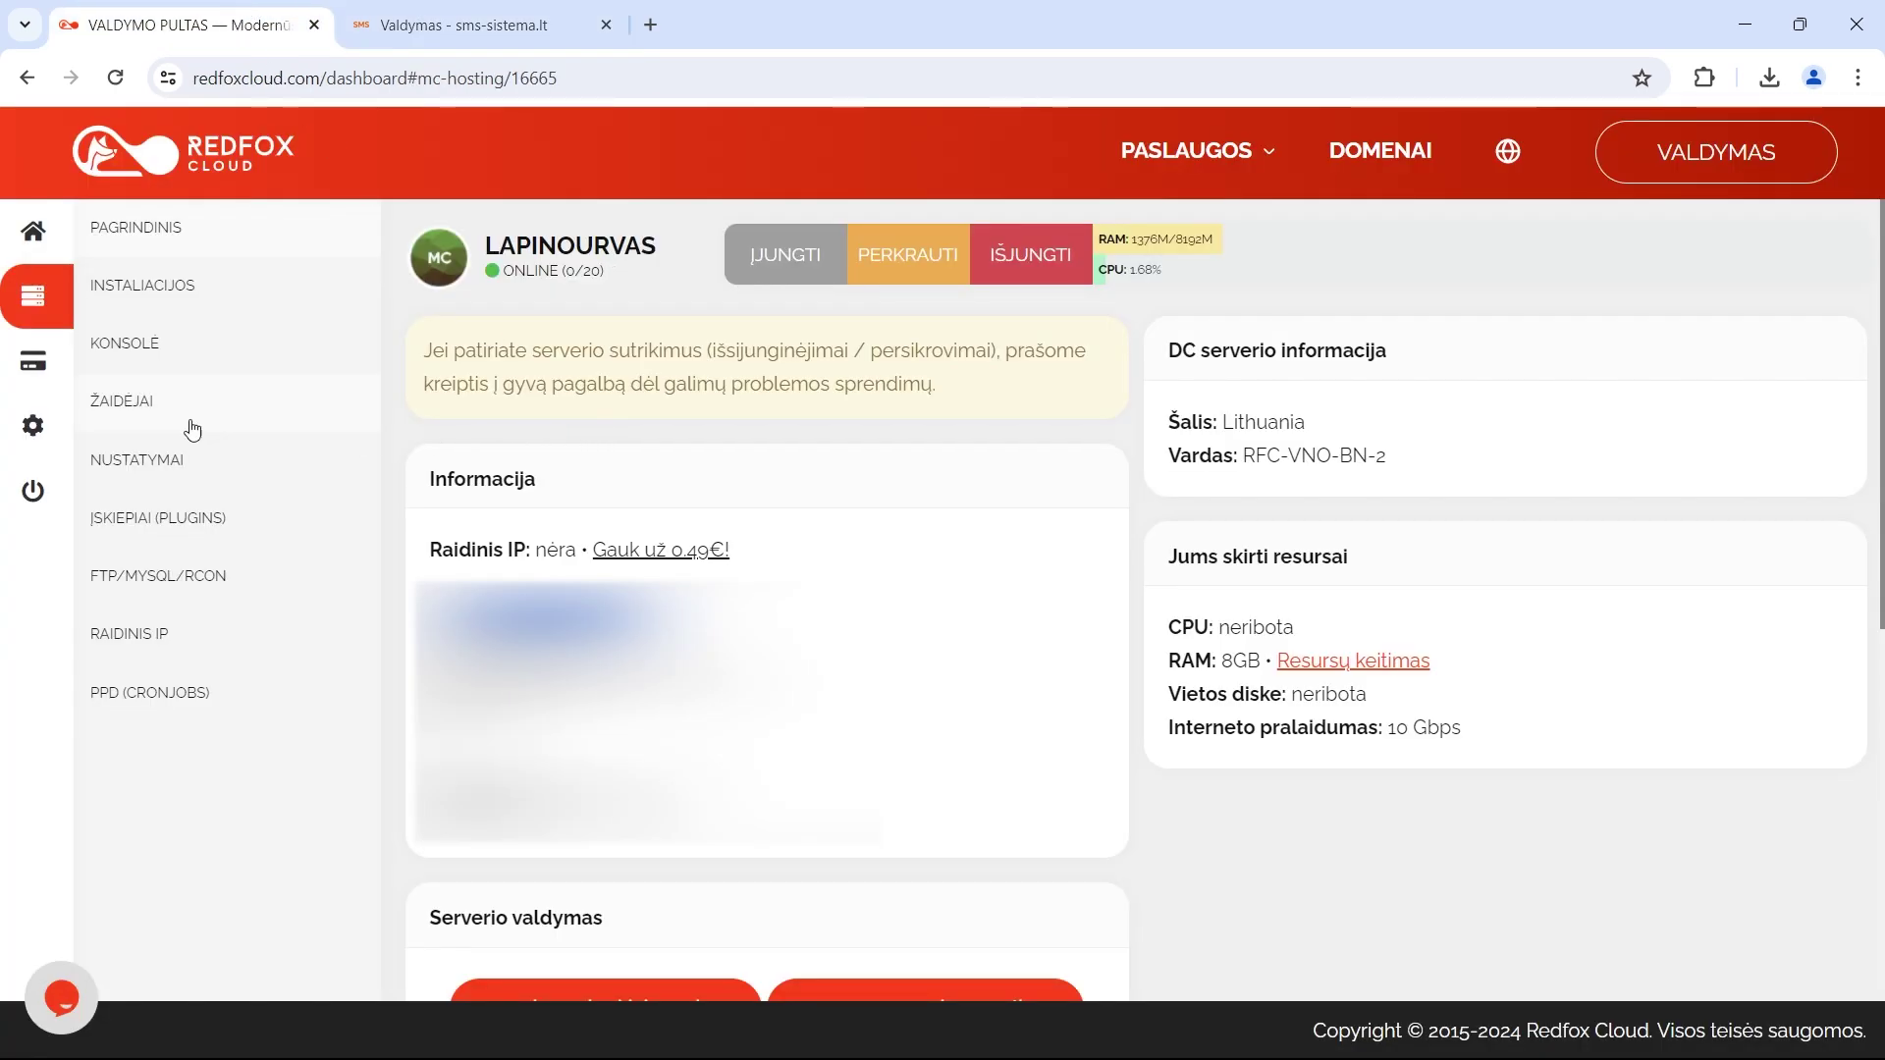
{"action": "left_click", "coordinate": [121, 462]}
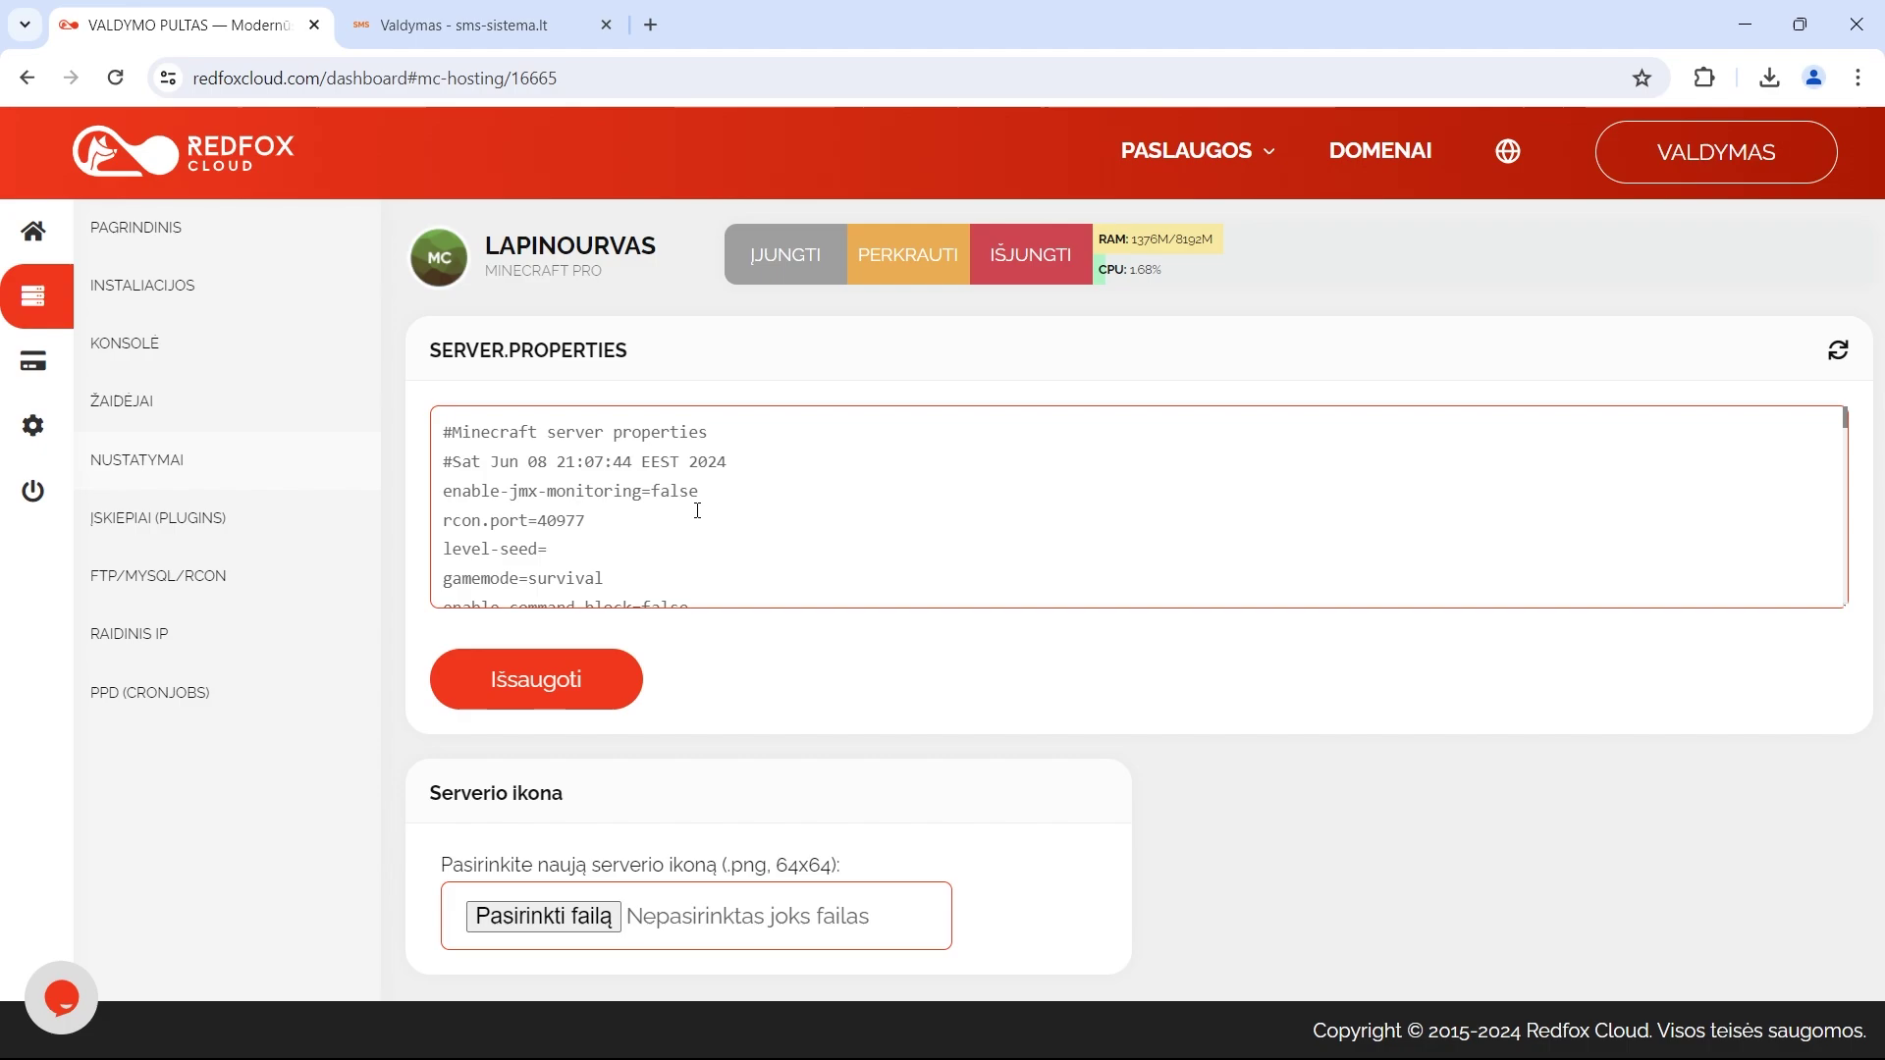
{"action": "double_click", "coordinate": [544, 522]}
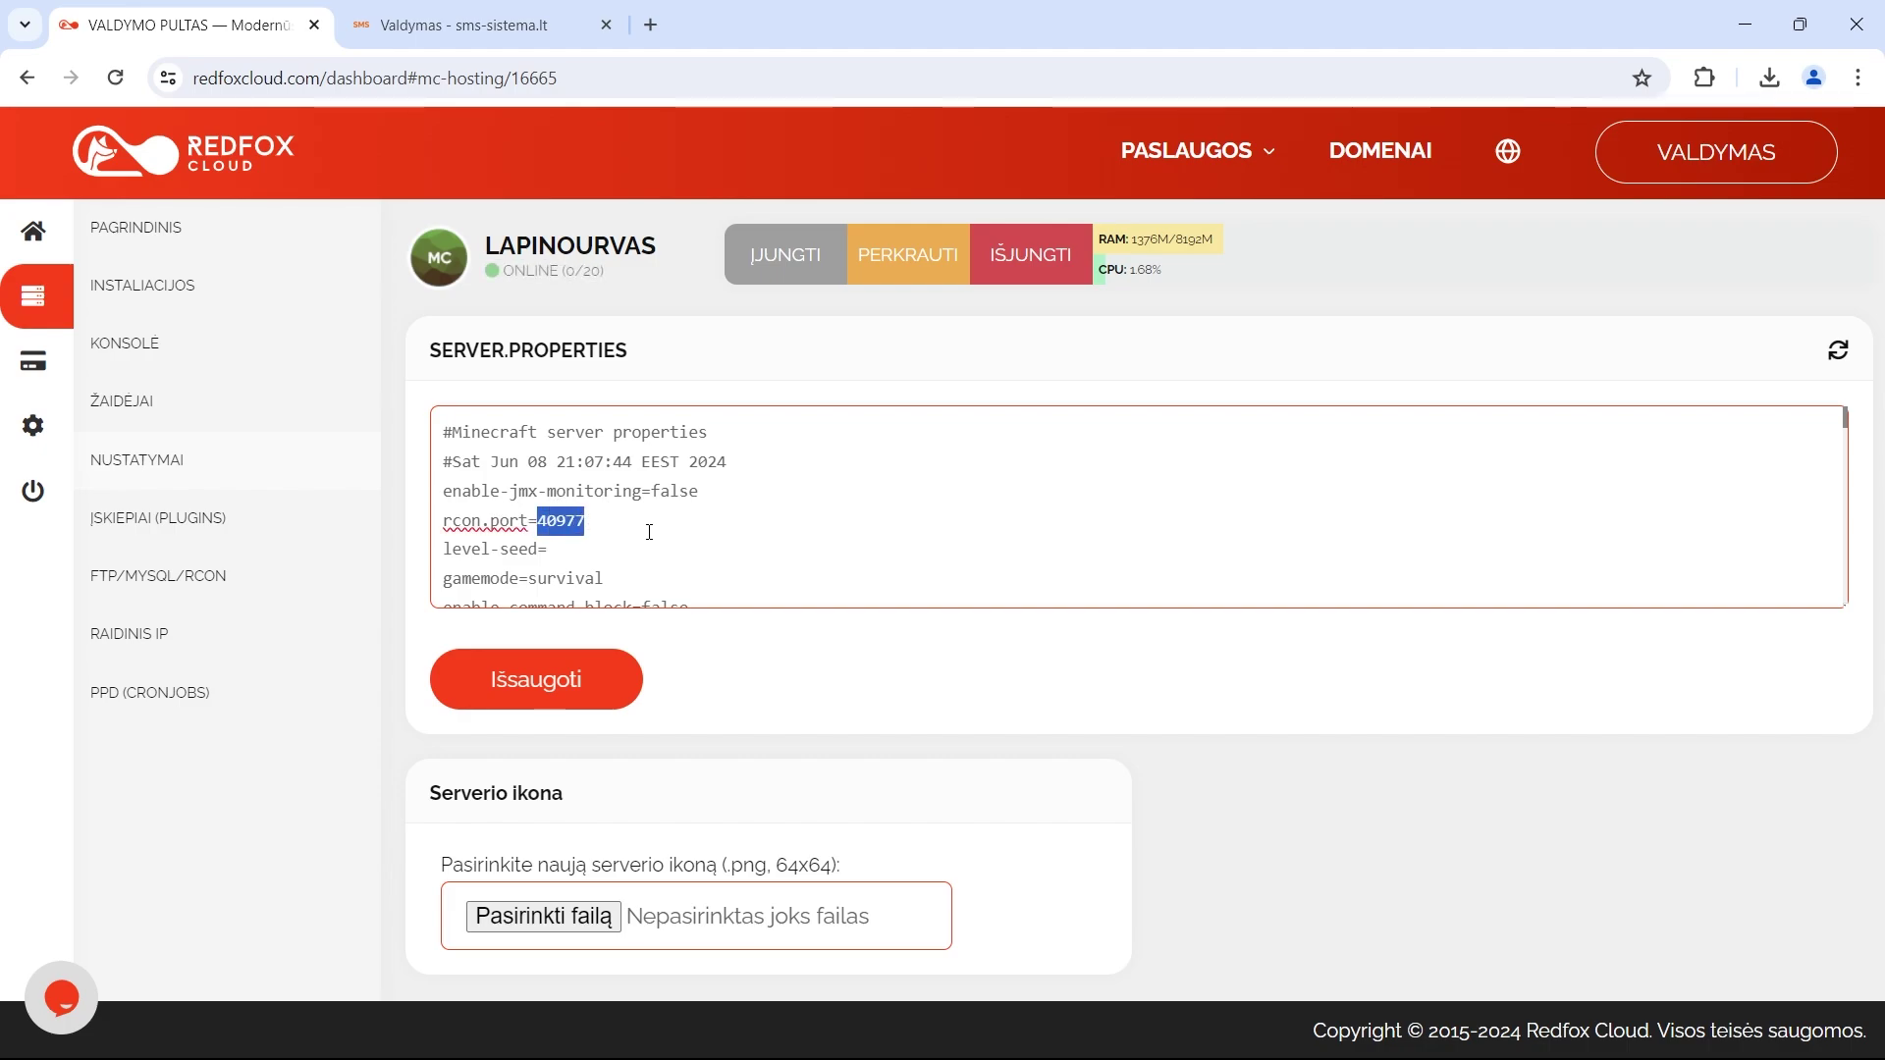
{"action": "left_click", "coordinate": [426, 8]}
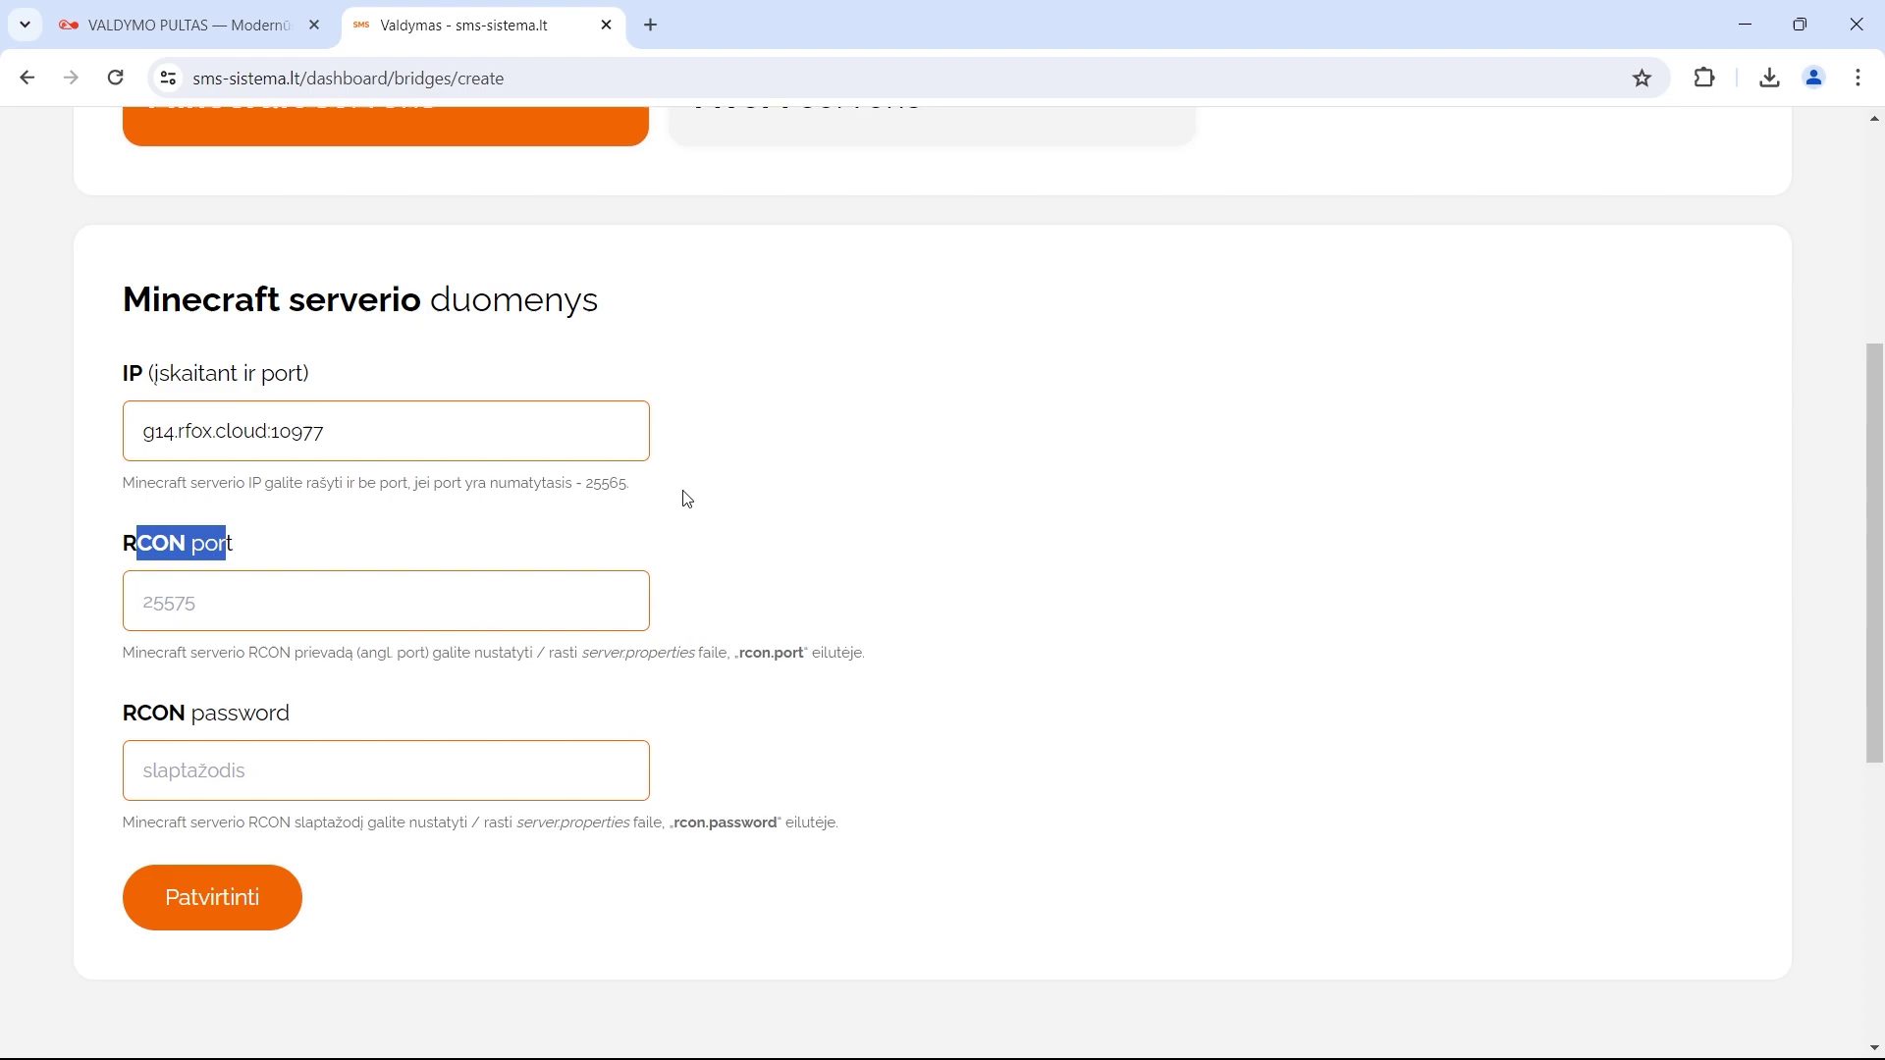
{"action": "left_click", "coordinate": [231, 610]}
{"action": "left_click", "coordinate": [268, 656]}
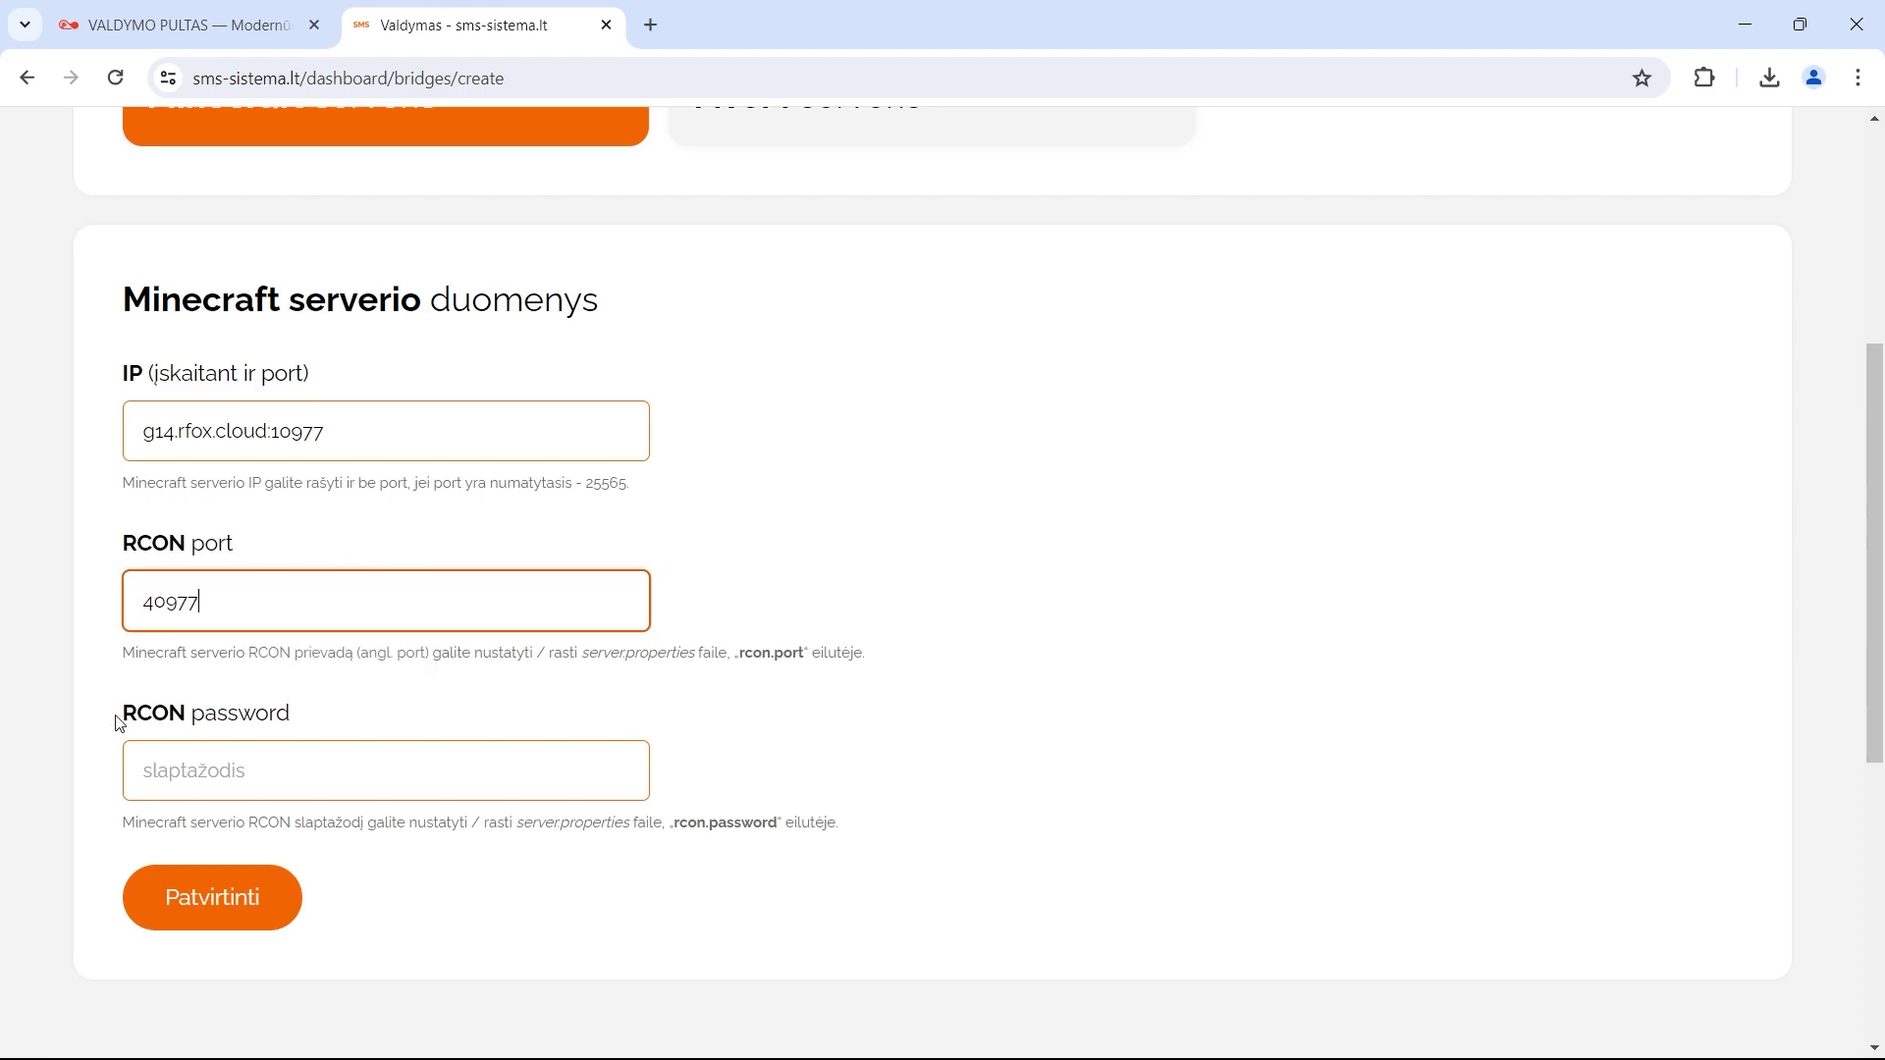
Copy the rcon.password value from the Redfox Cloud server.properties settings into the connection's RCON password field and confirm the server details
{"action": "left_click", "coordinate": [177, 26]}
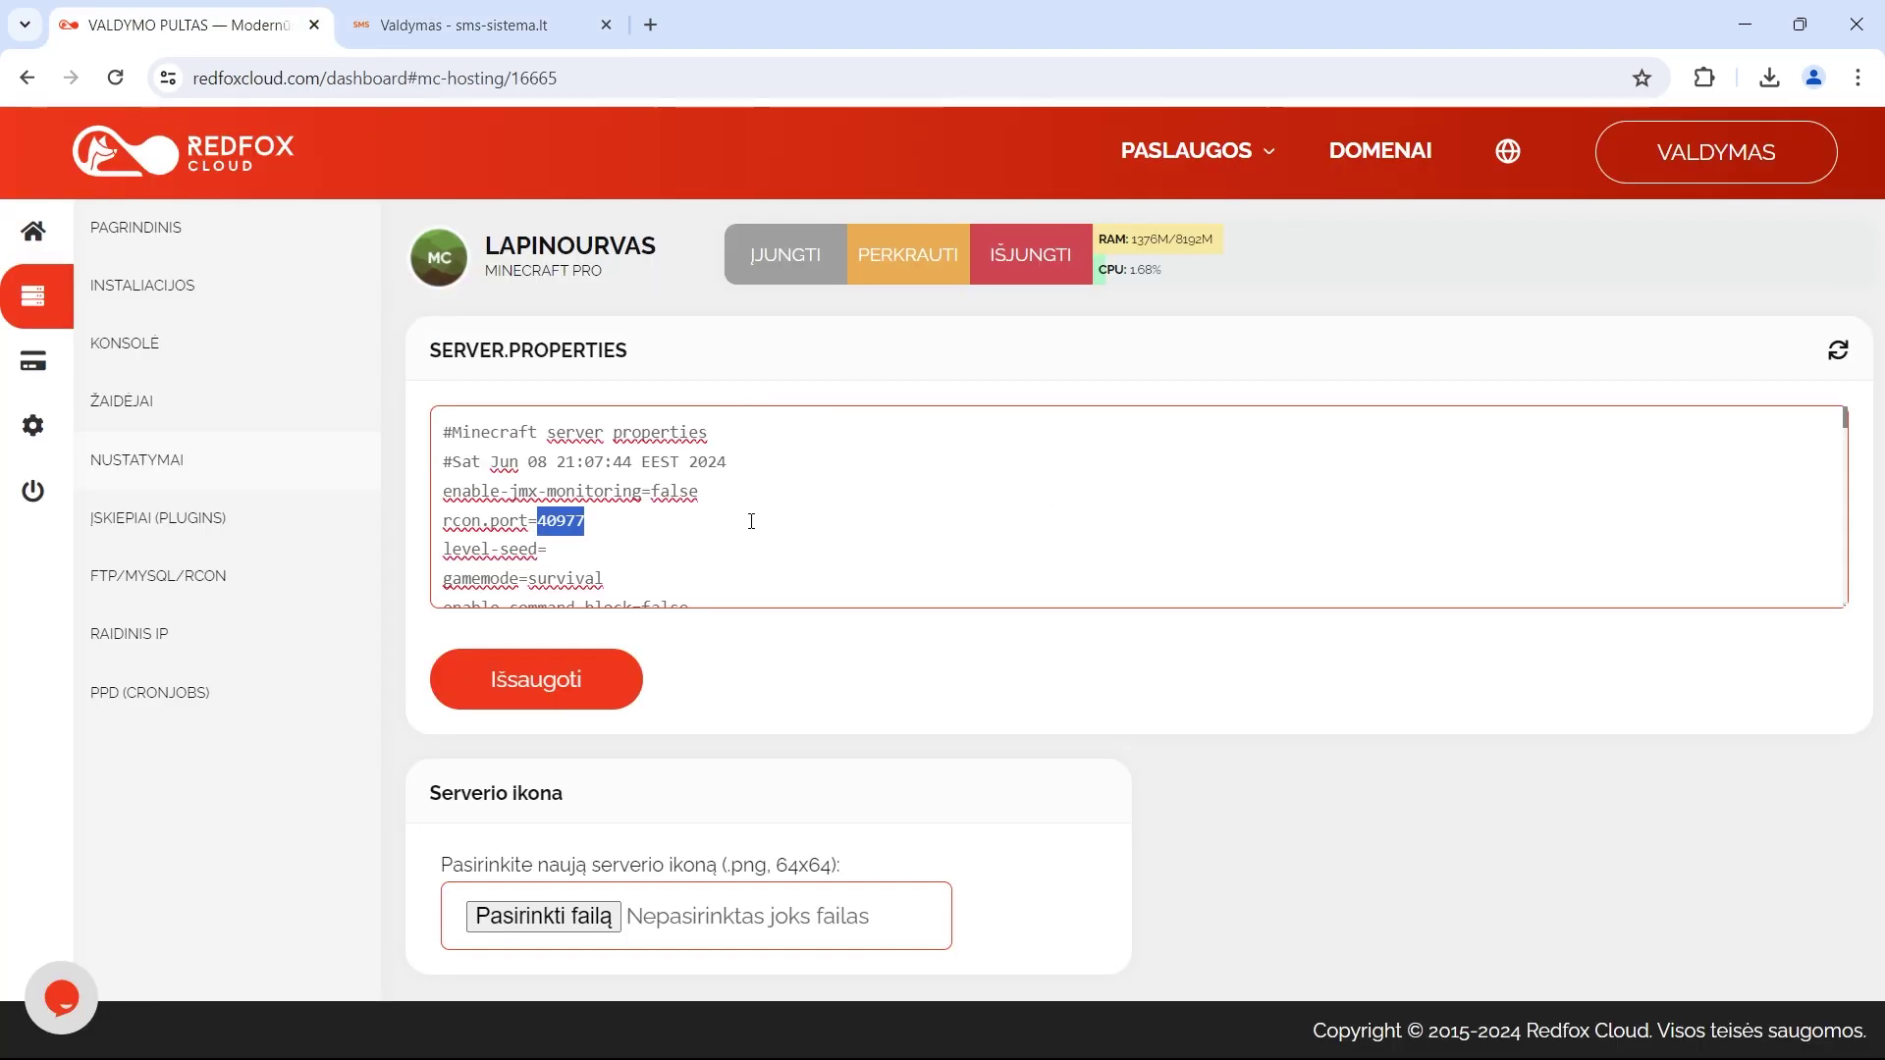
{"action": "scroll", "coordinate": [793, 494], "scroll_direction": "down", "scroll_amount": 10}
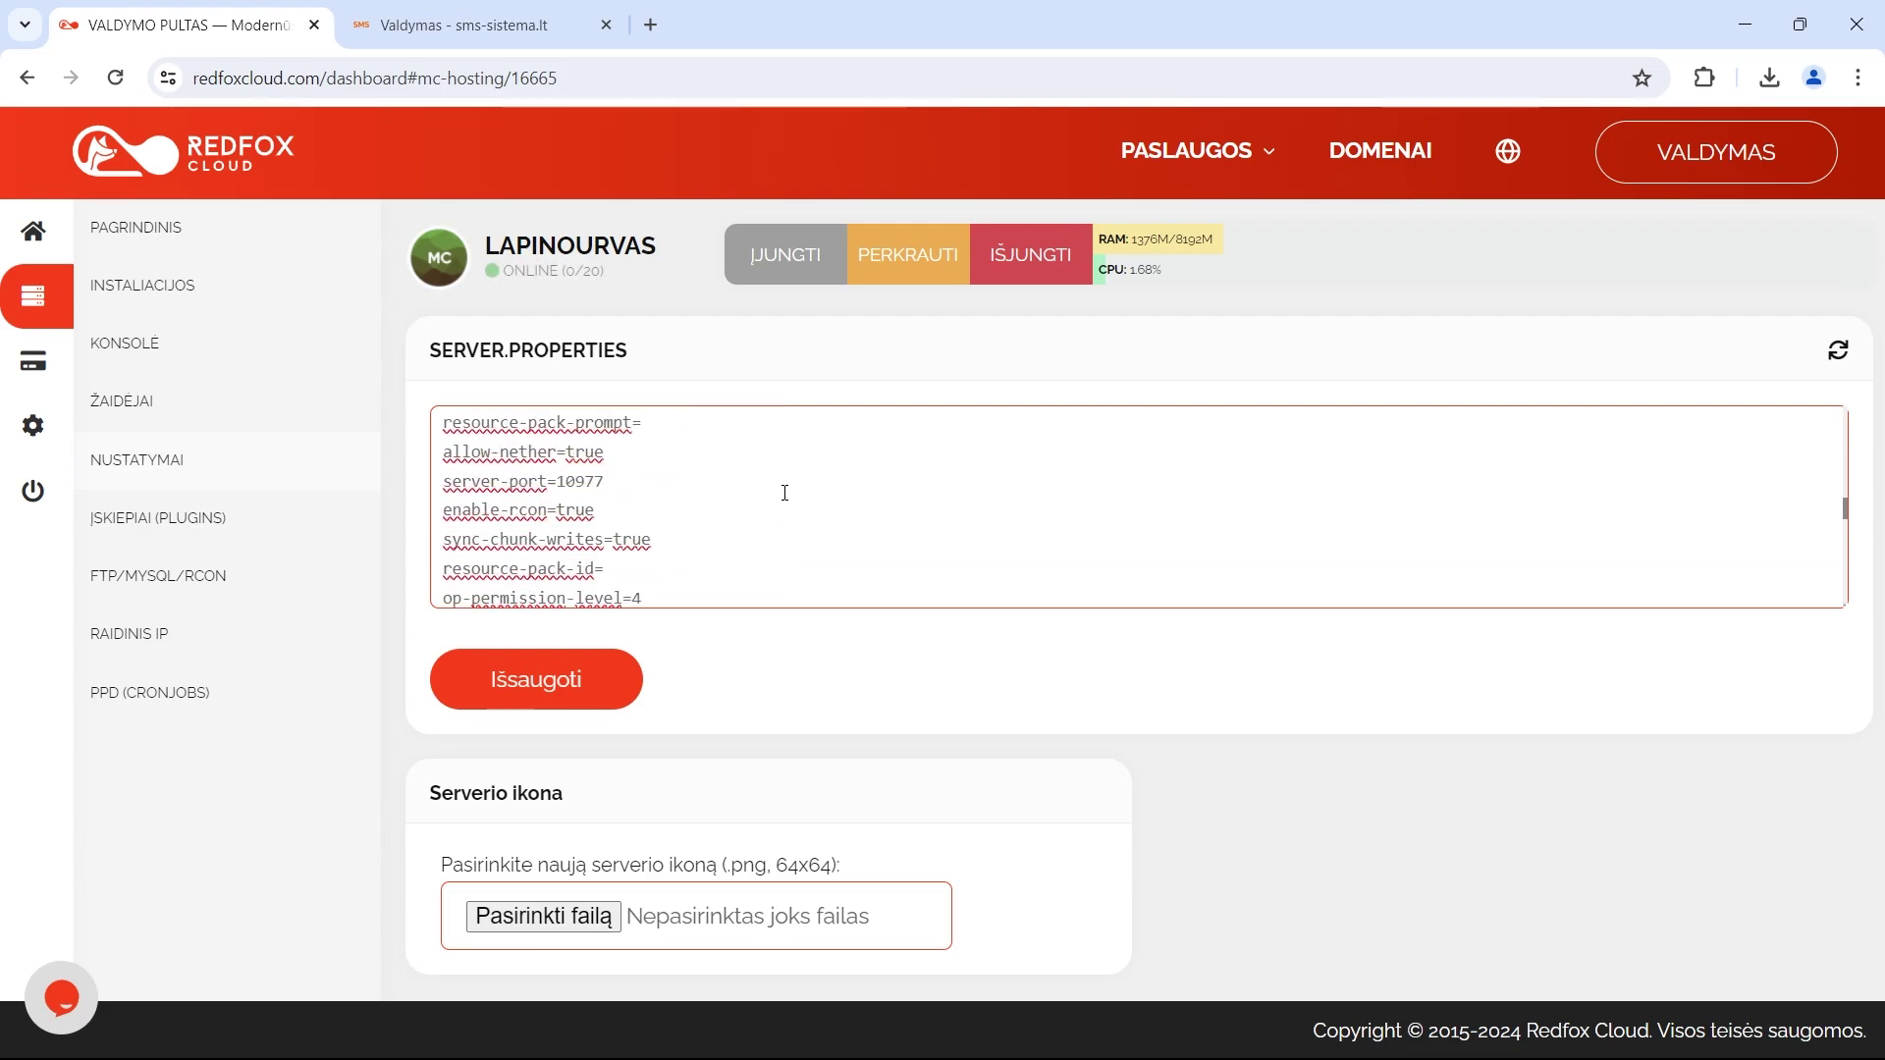
{"action": "scroll", "coordinate": [616, 472], "scroll_direction": "down", "scroll_amount": 3}
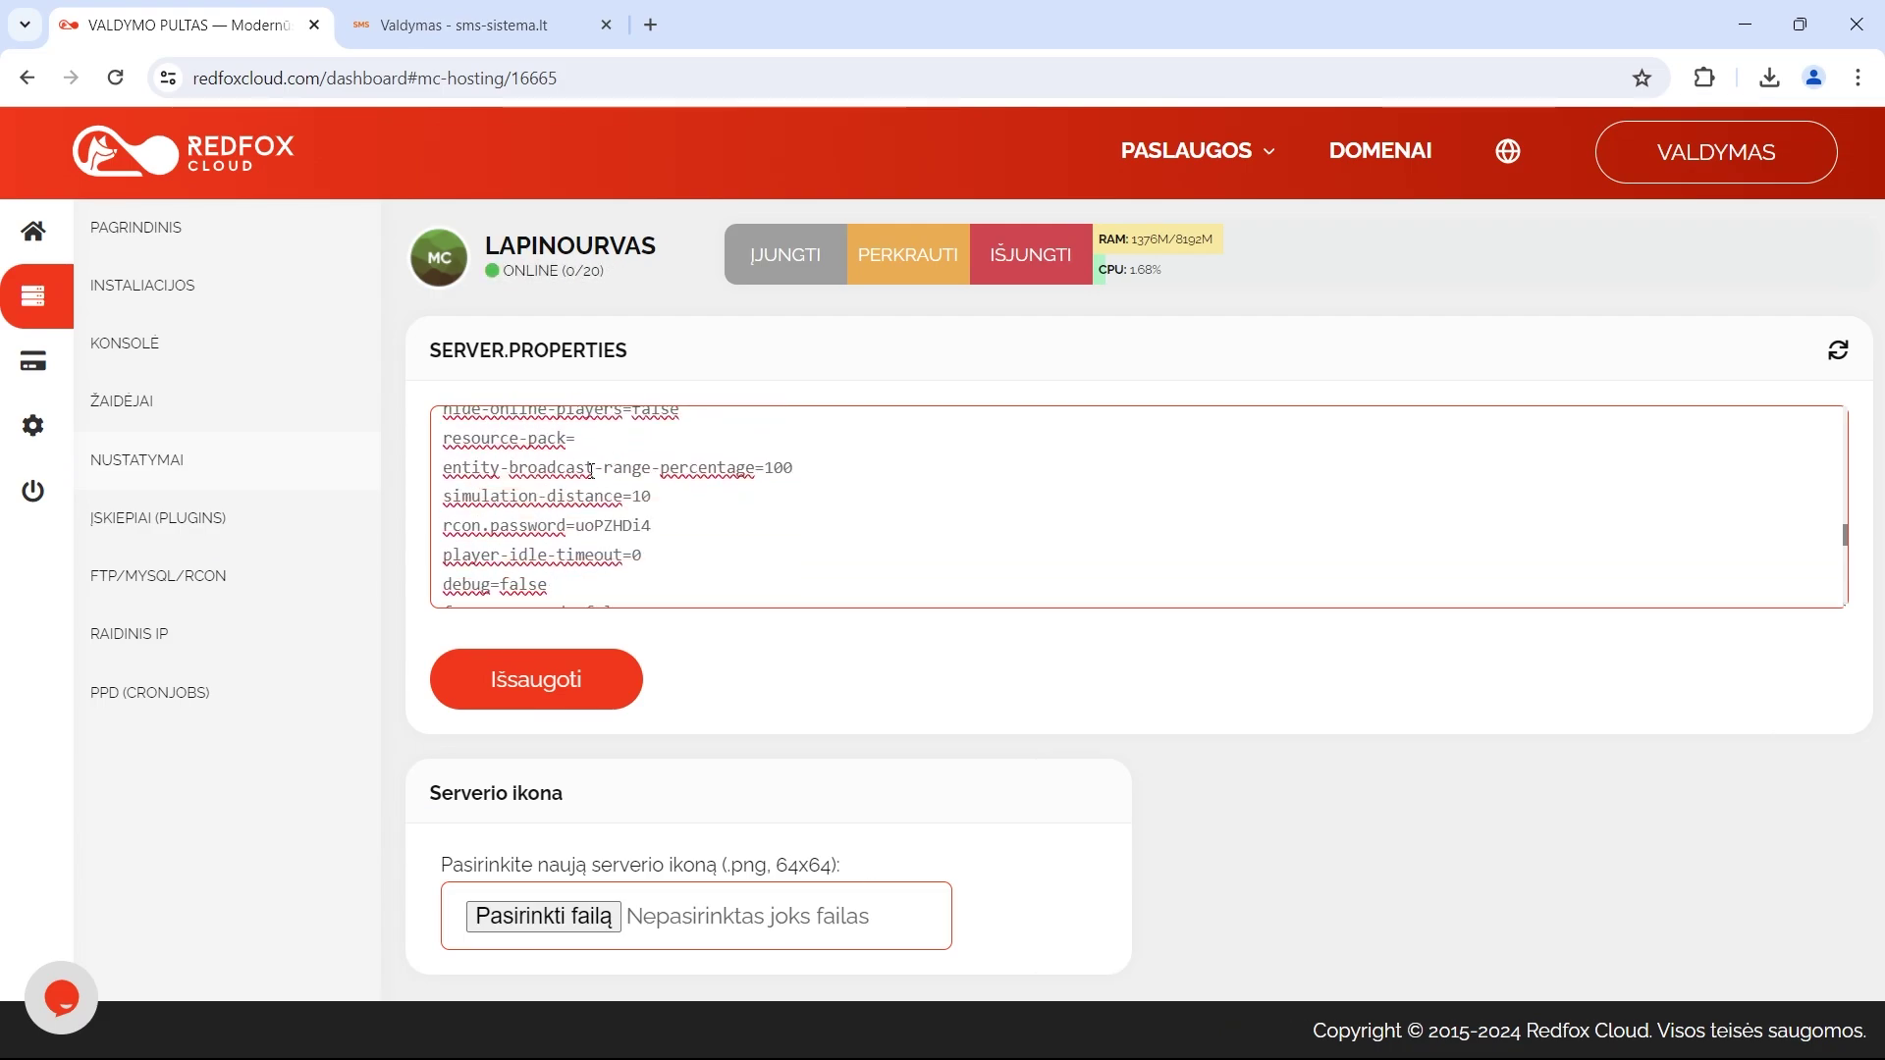
{"action": "scroll", "coordinate": [590, 471], "scroll_direction": "down", "scroll_amount": 8}
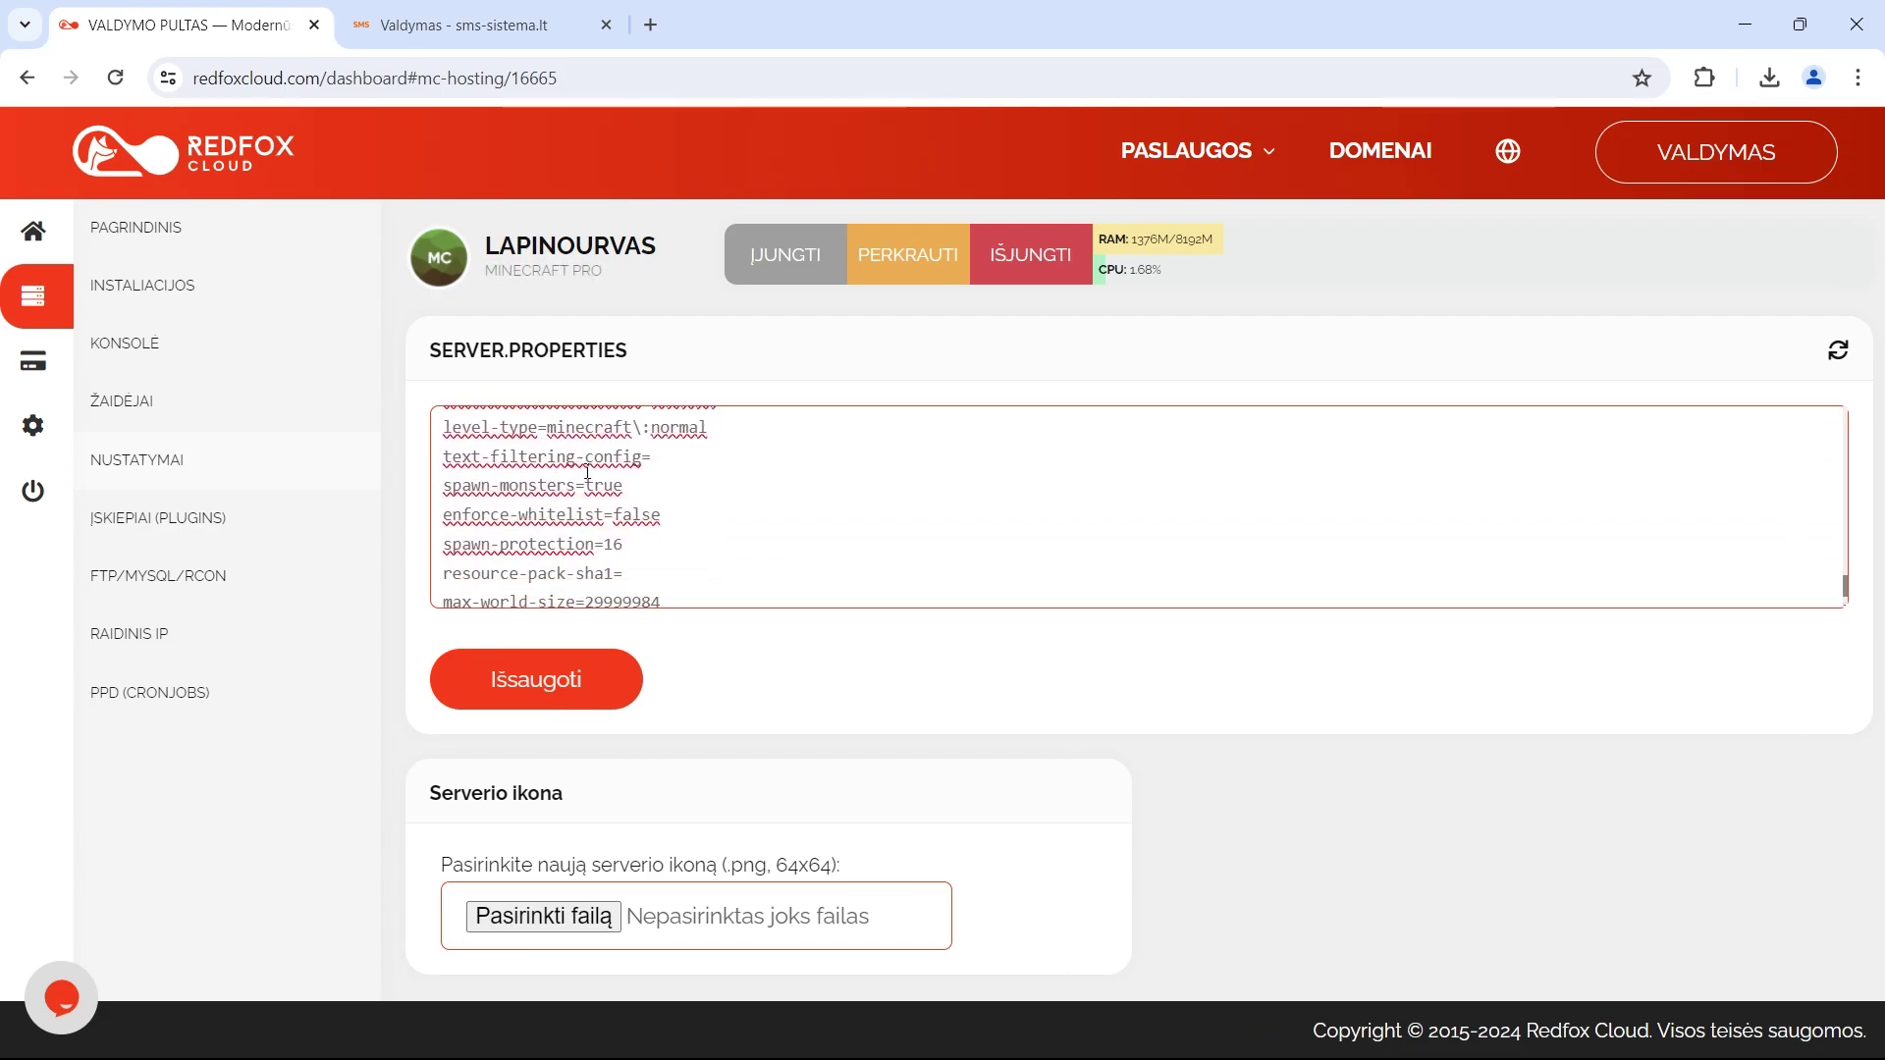
{"action": "scroll", "coordinate": [589, 481], "scroll_direction": "up", "scroll_amount": 3}
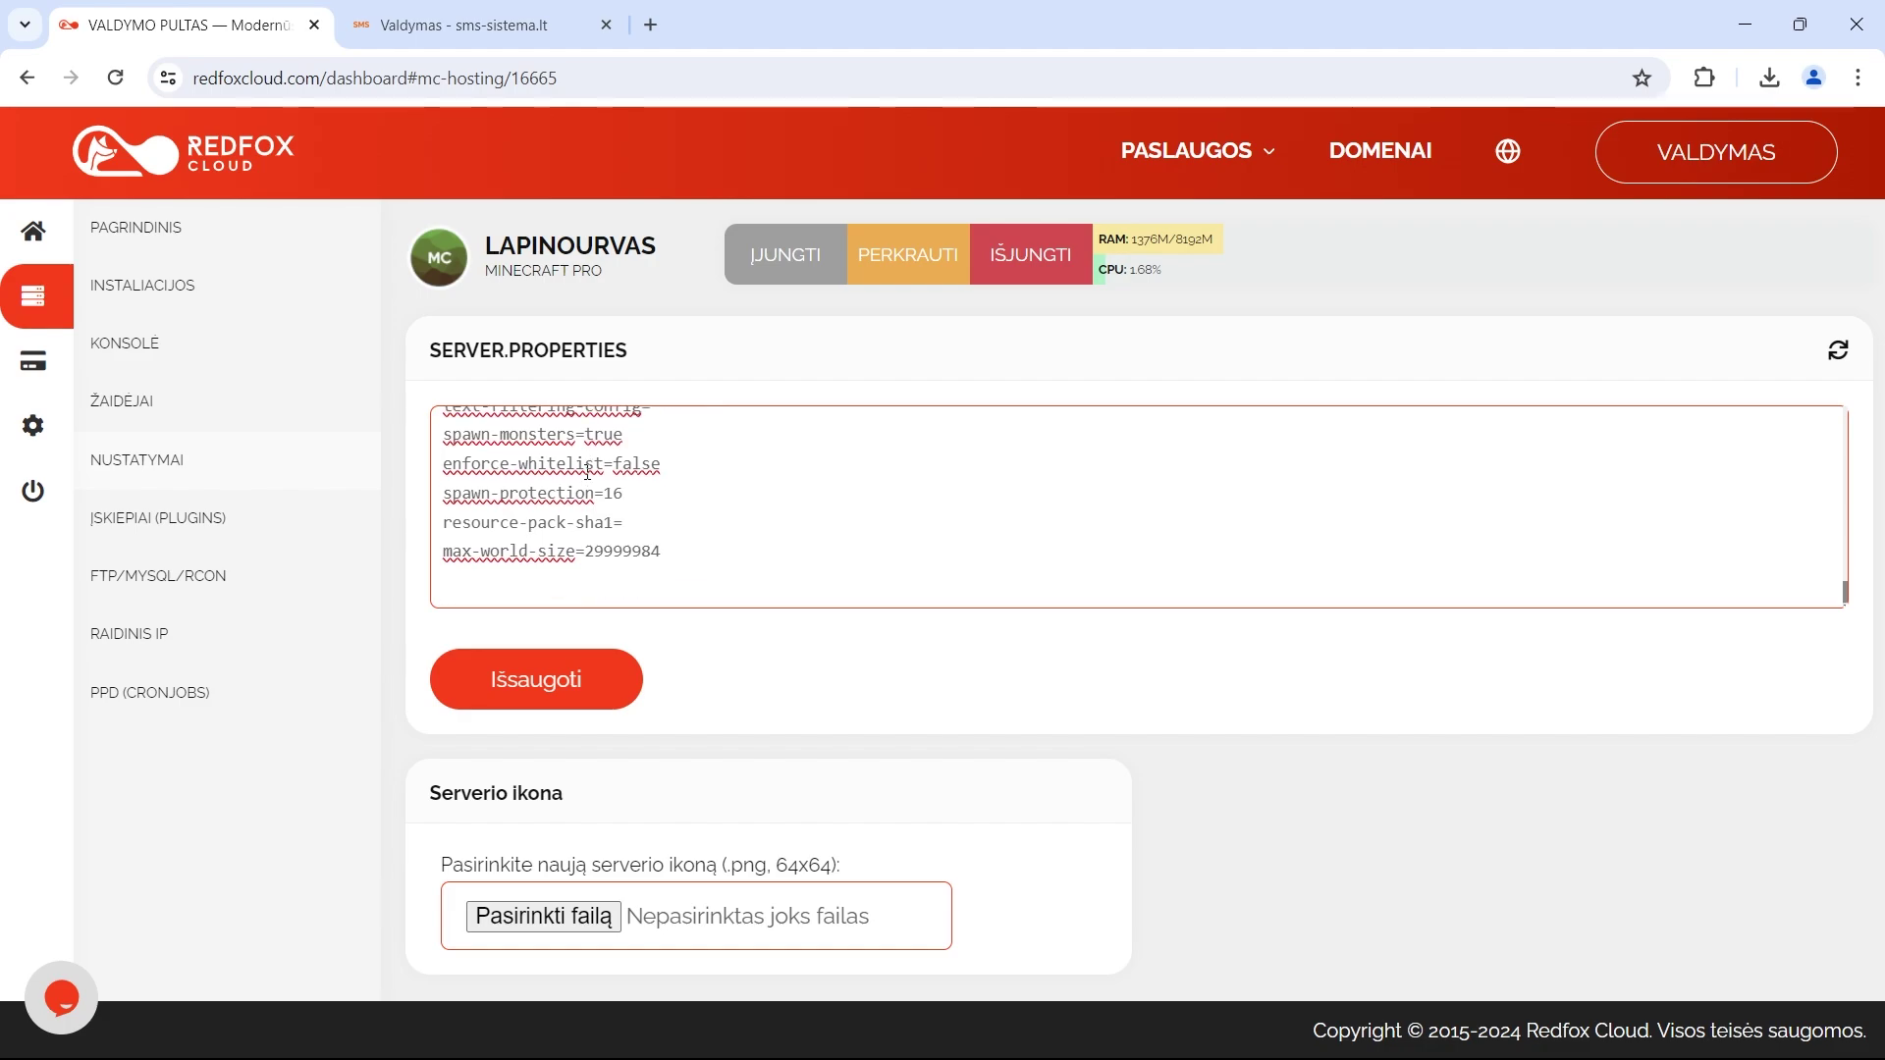
{"action": "scroll", "coordinate": [597, 507], "scroll_direction": "up", "scroll_amount": 3}
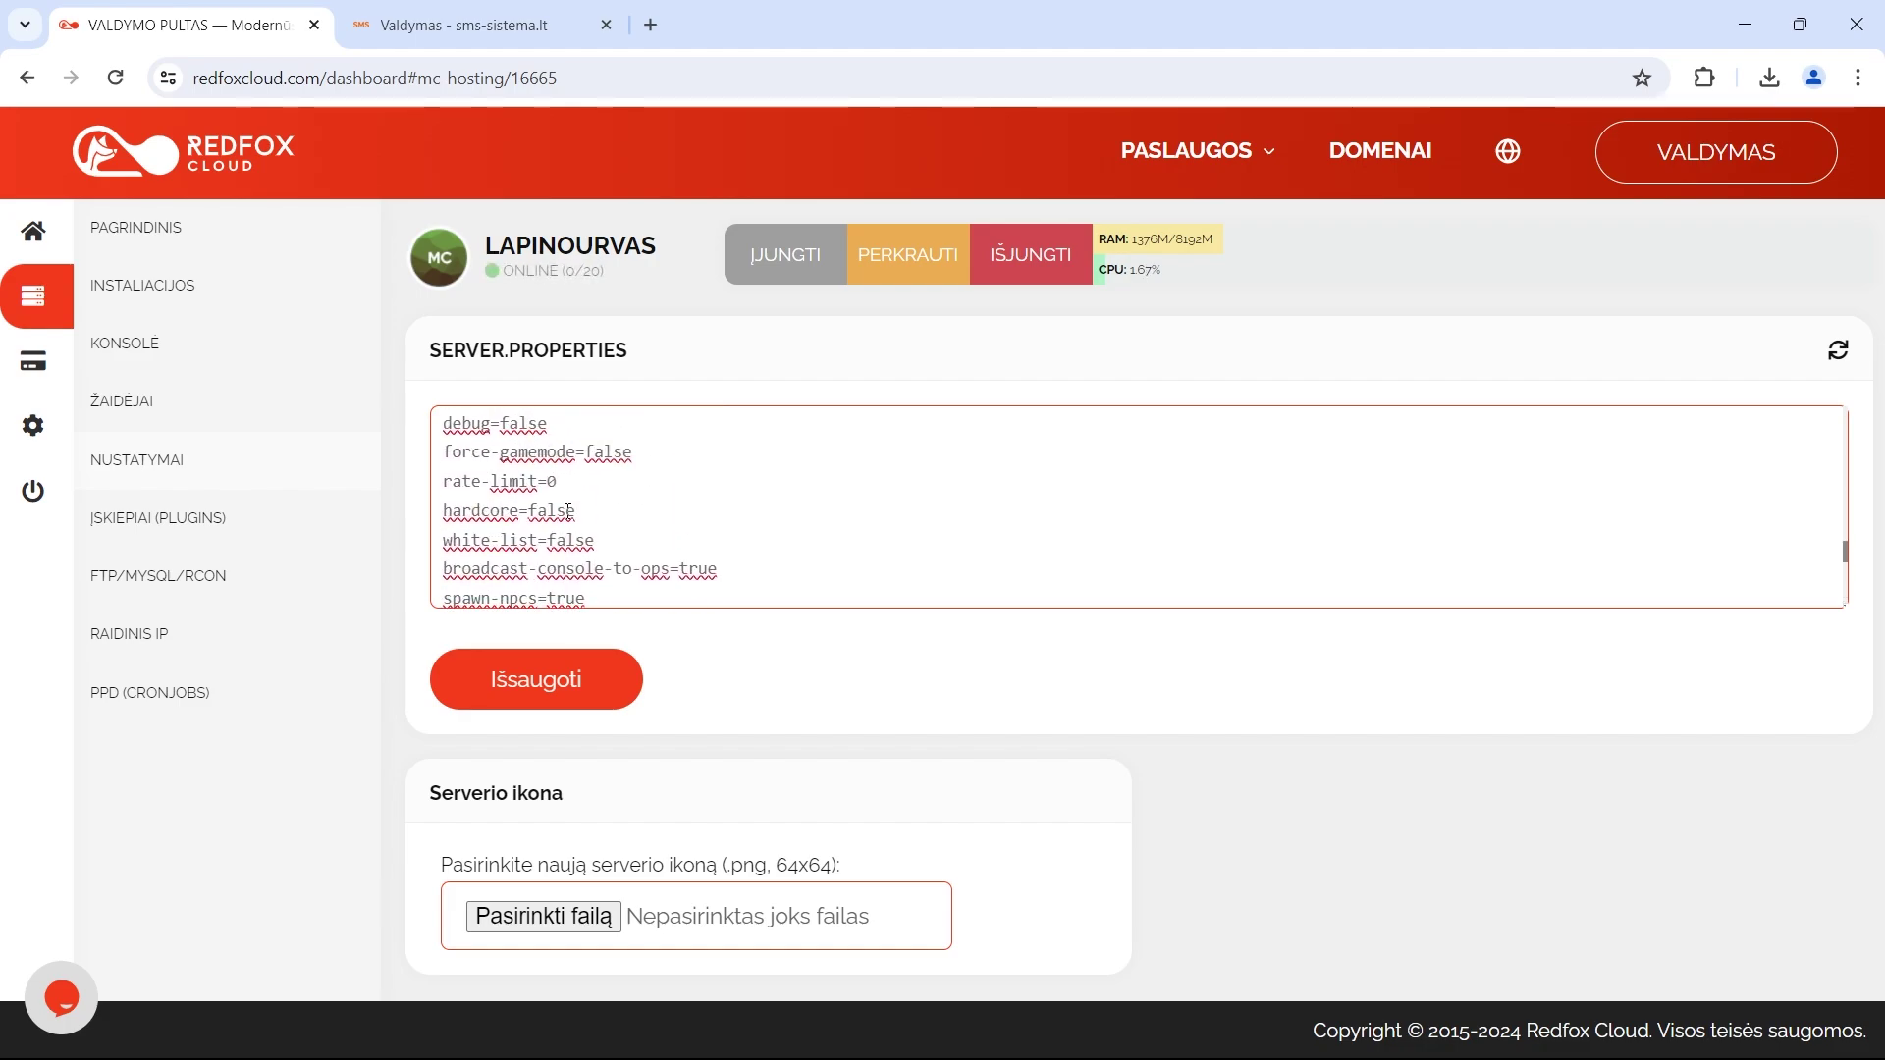
{"action": "scroll", "coordinate": [543, 518], "scroll_direction": "up", "scroll_amount": 2}
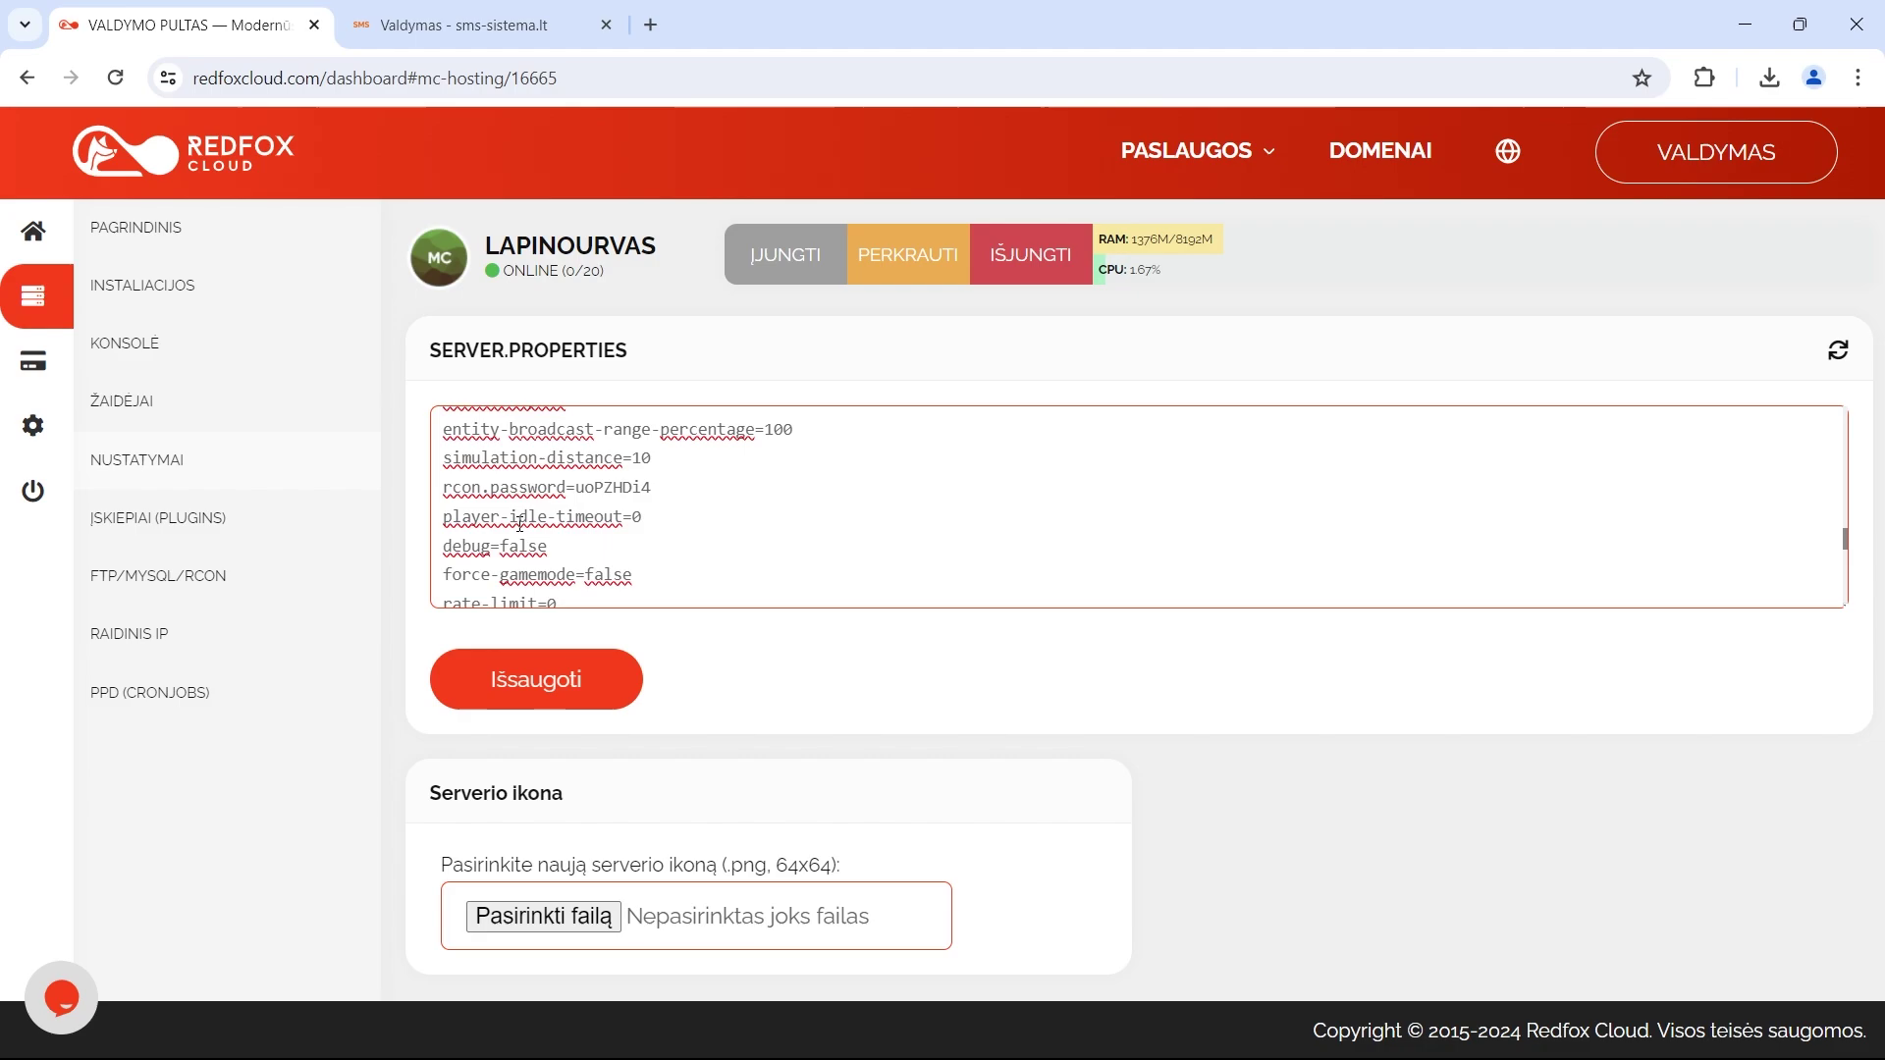
{"action": "double_click", "coordinate": [605, 488]}
{"action": "key", "text": "ctrl+c"}
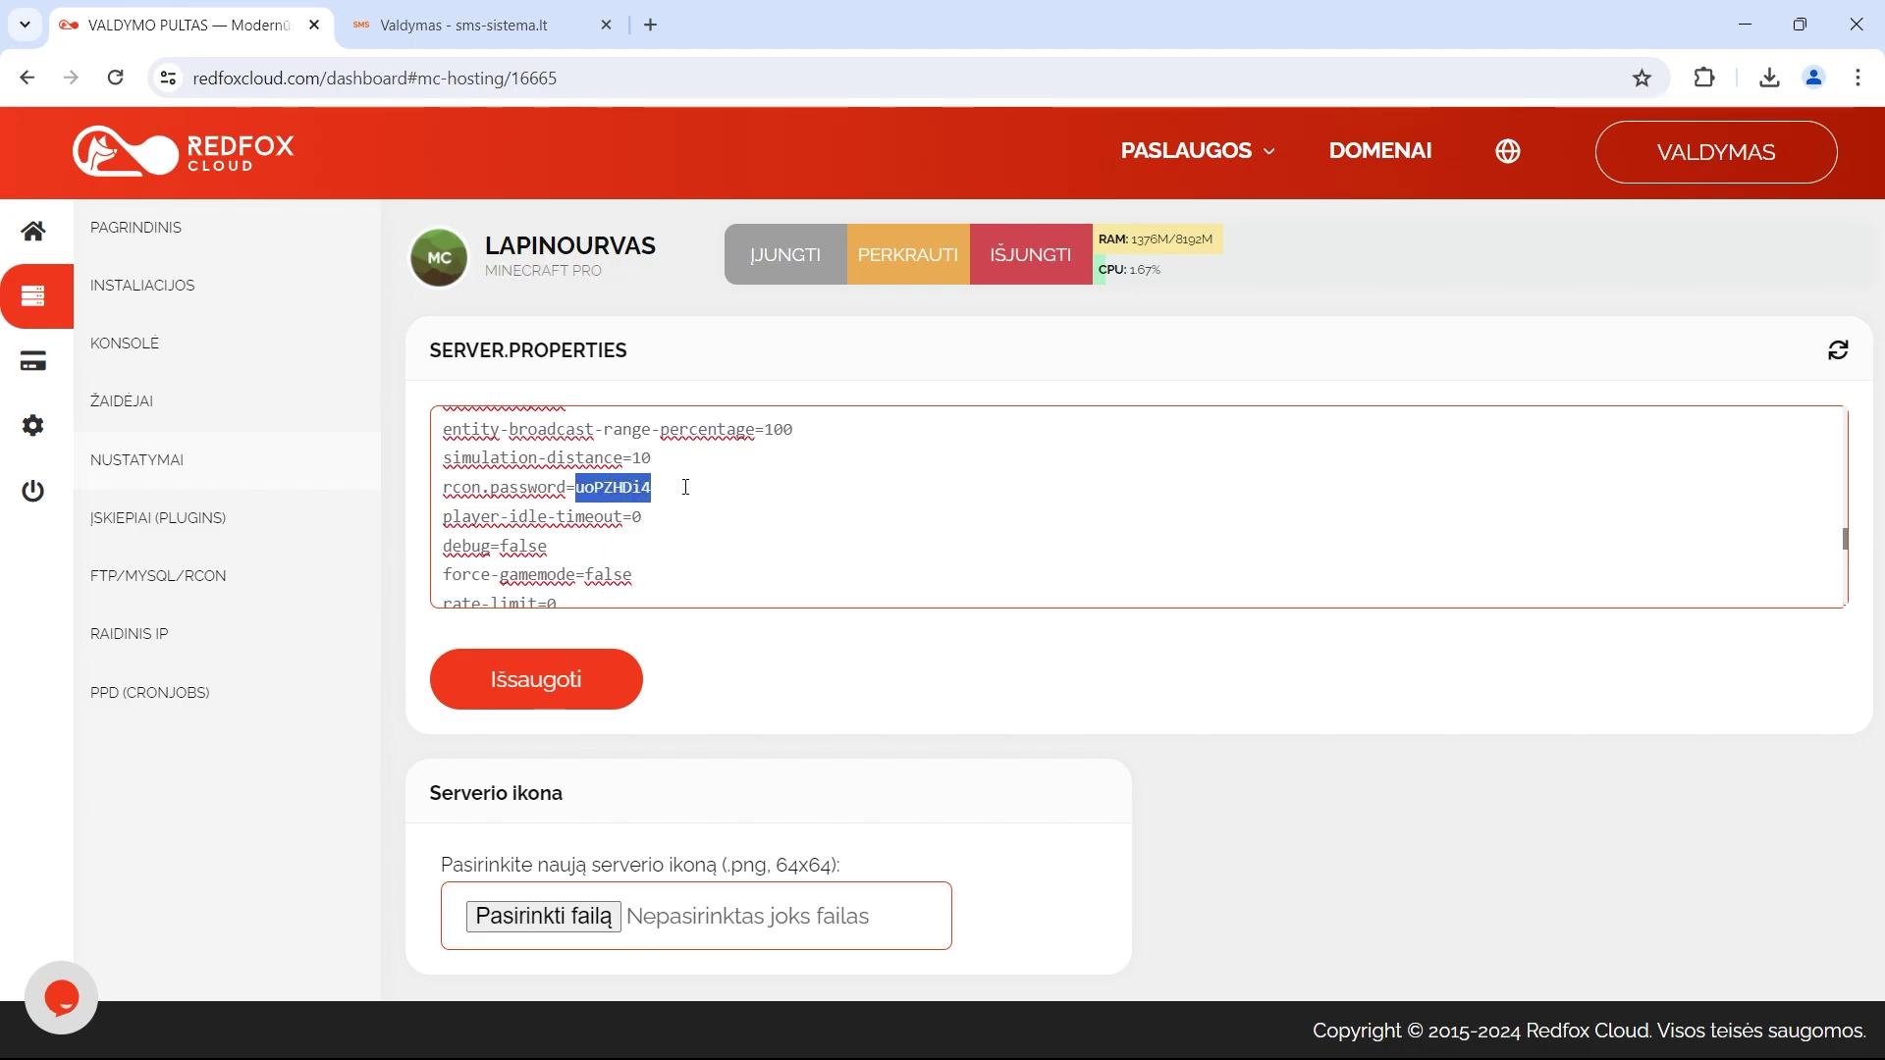
{"action": "left_click", "coordinate": [439, 35]}
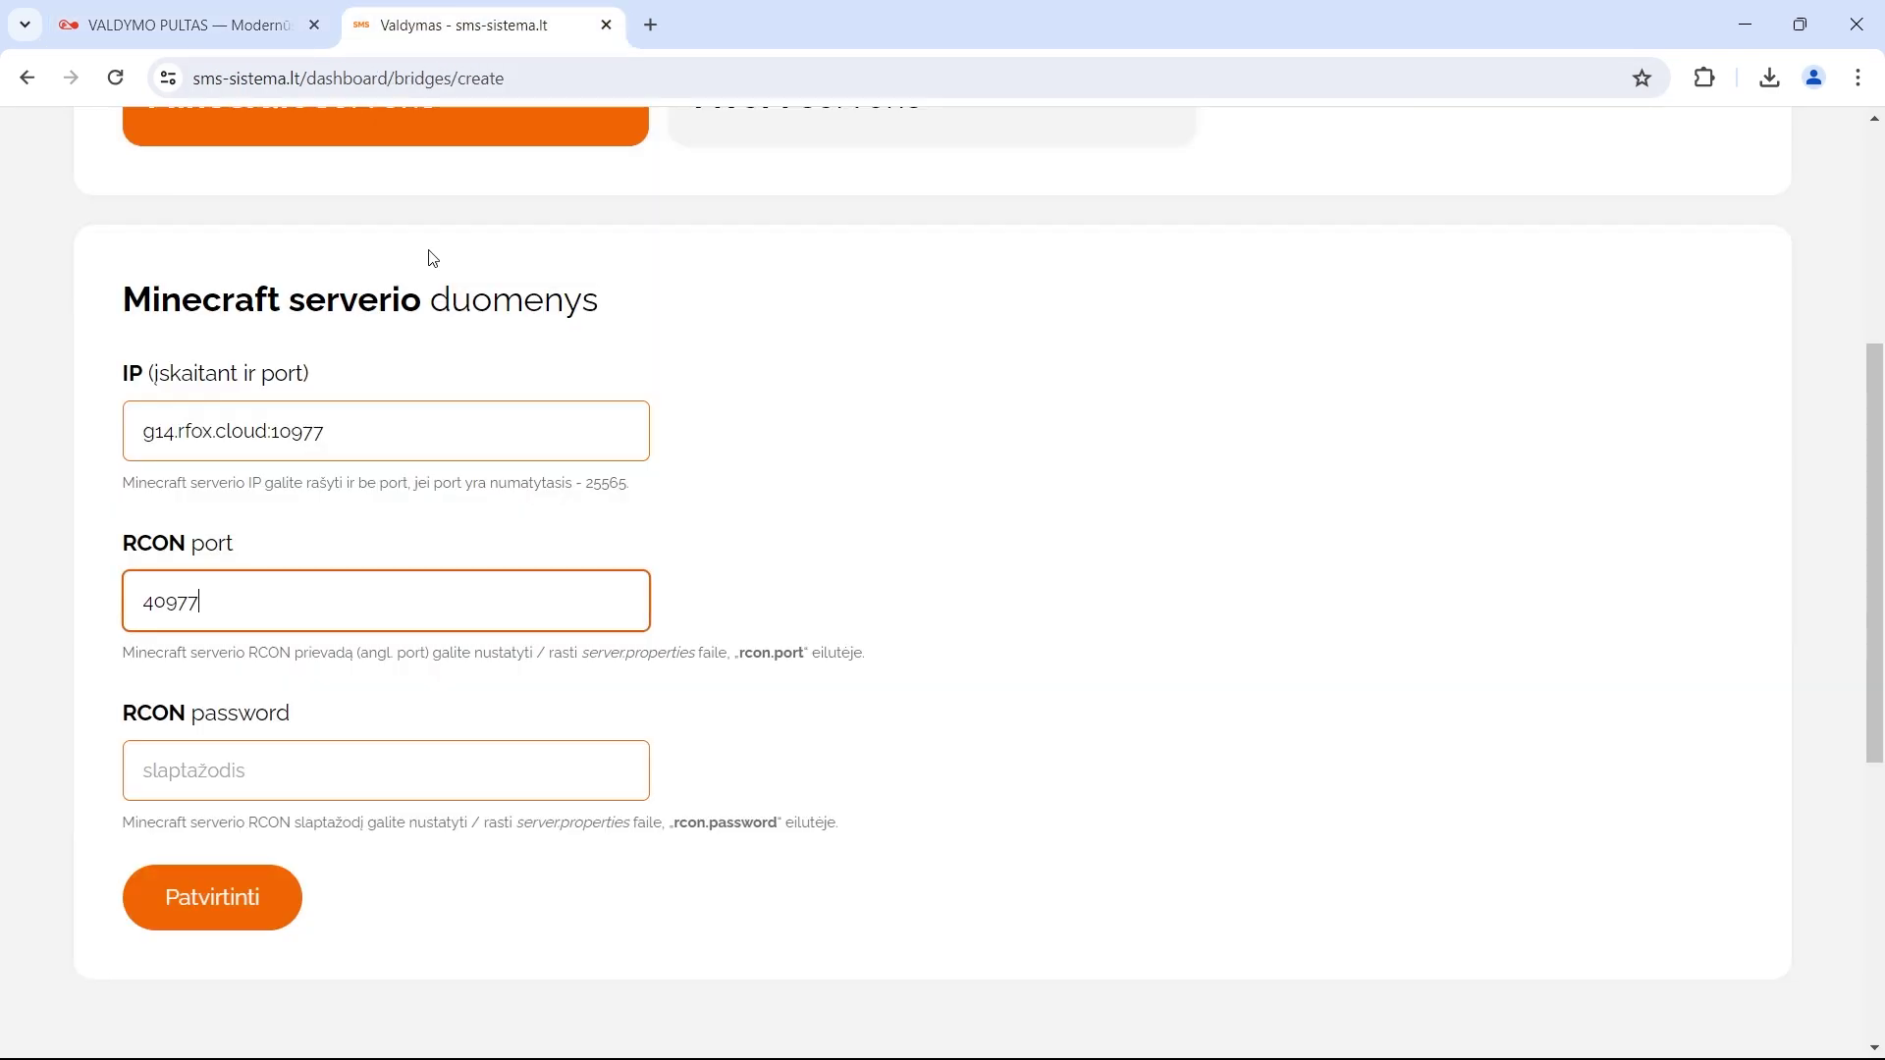
{"action": "left_click", "coordinate": [256, 764]}
{"action": "key", "text": "ctrl+v"}
{"action": "left_click", "coordinate": [199, 896]}
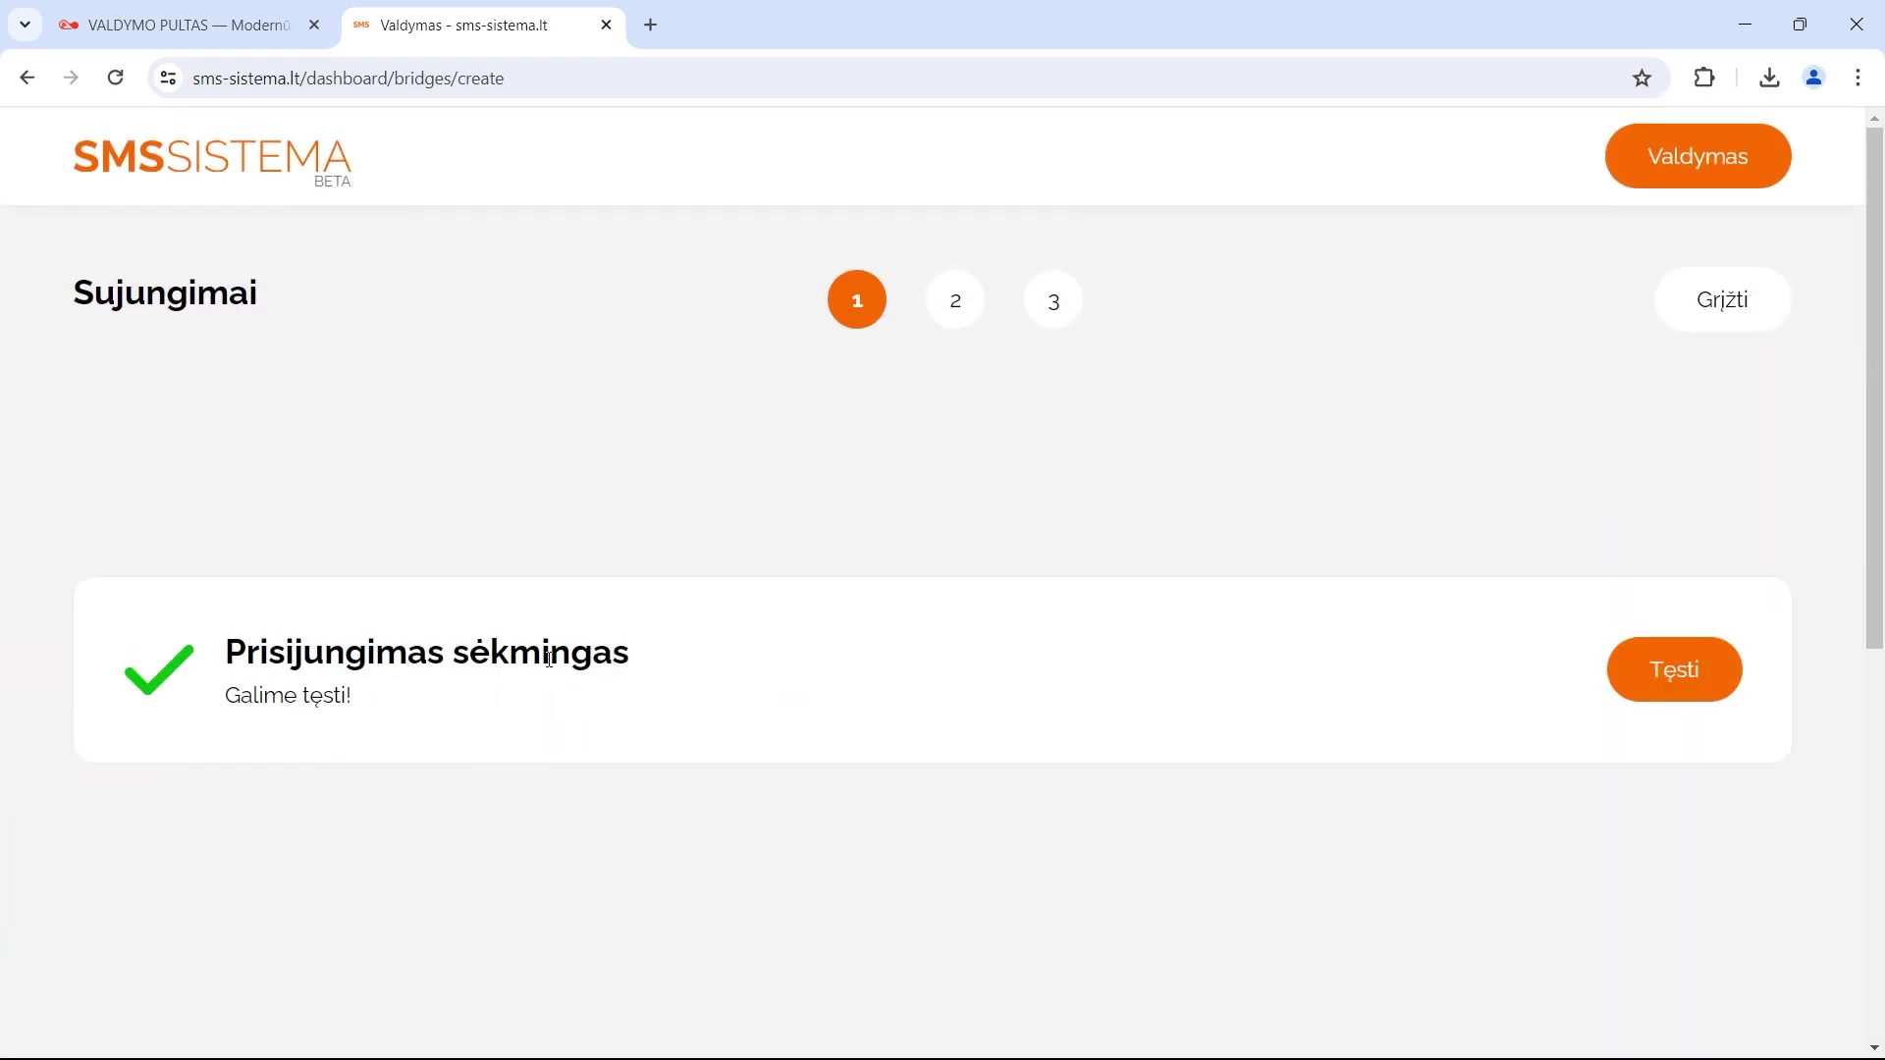
Continue to the payout selection, choose the Redfox Cloud balance as the payout point and complete the connection
{"action": "left_click", "coordinate": [1681, 661]}
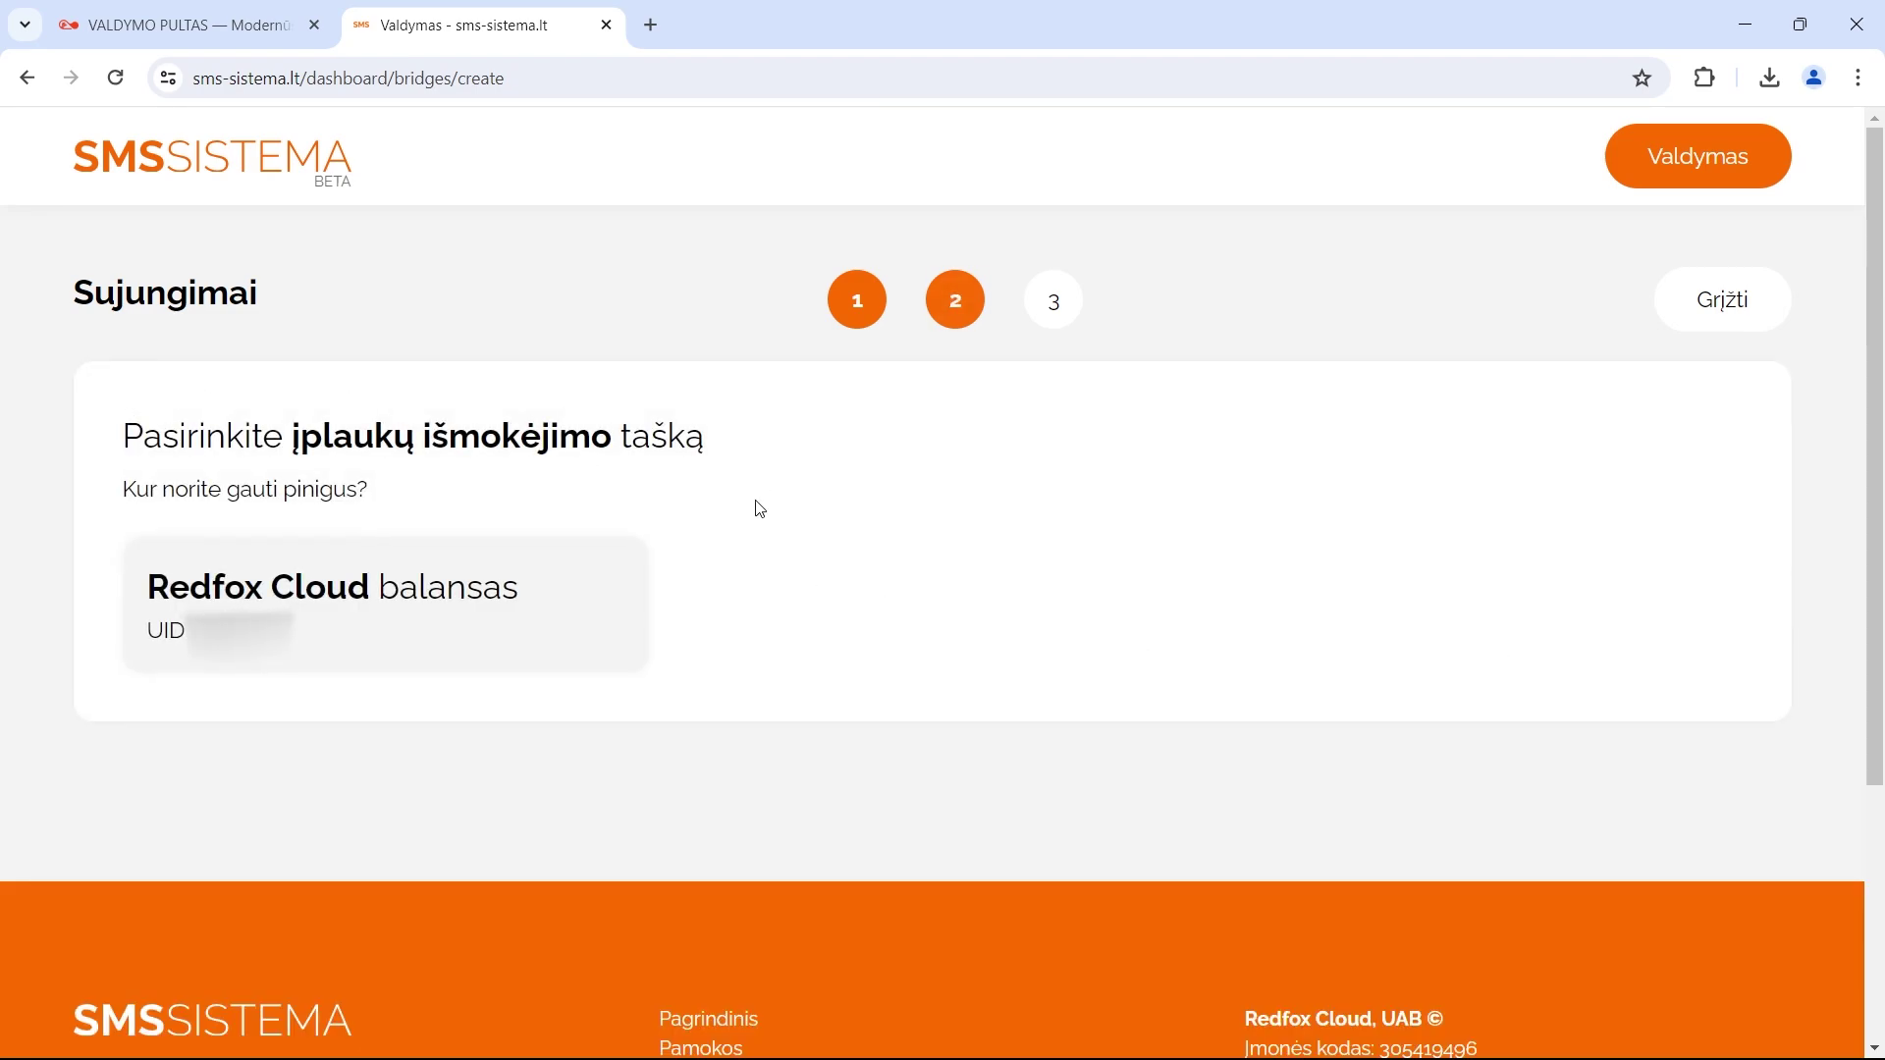
{"action": "left_click", "coordinate": [224, 611]}
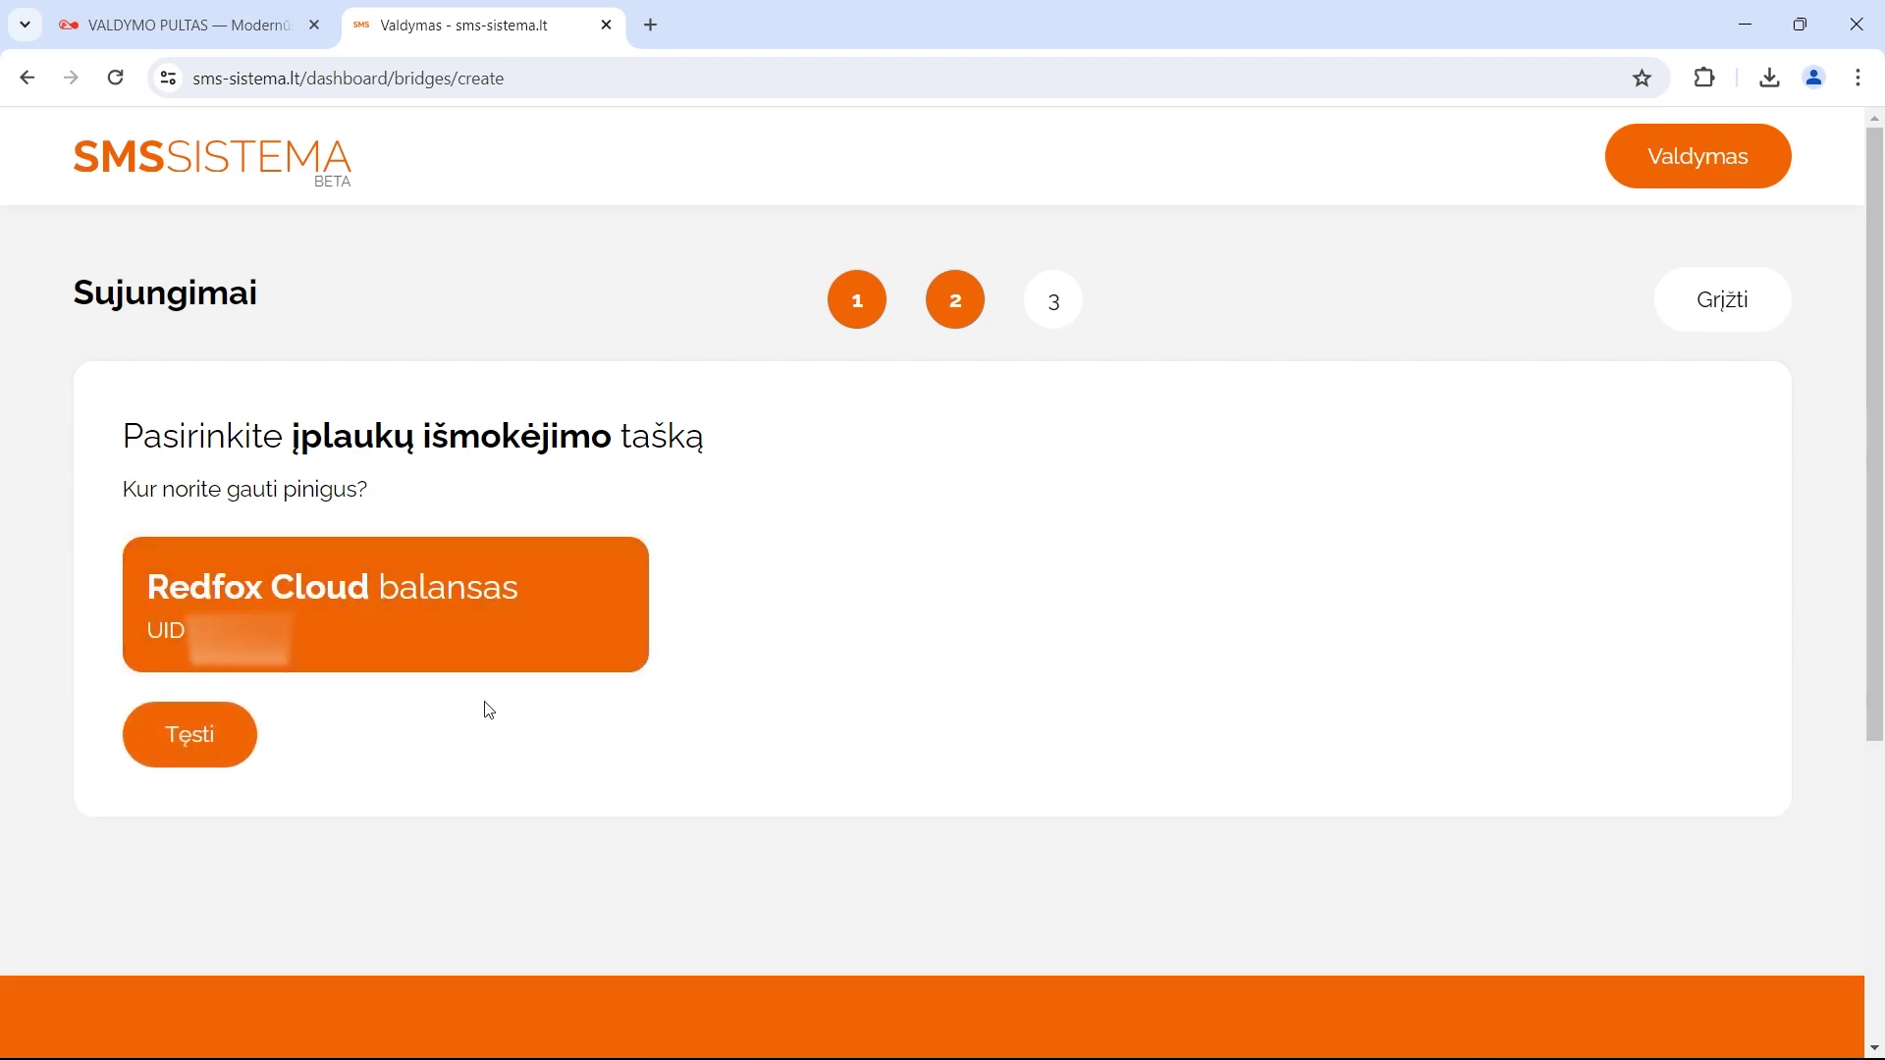
{"action": "left_click", "coordinate": [171, 756]}
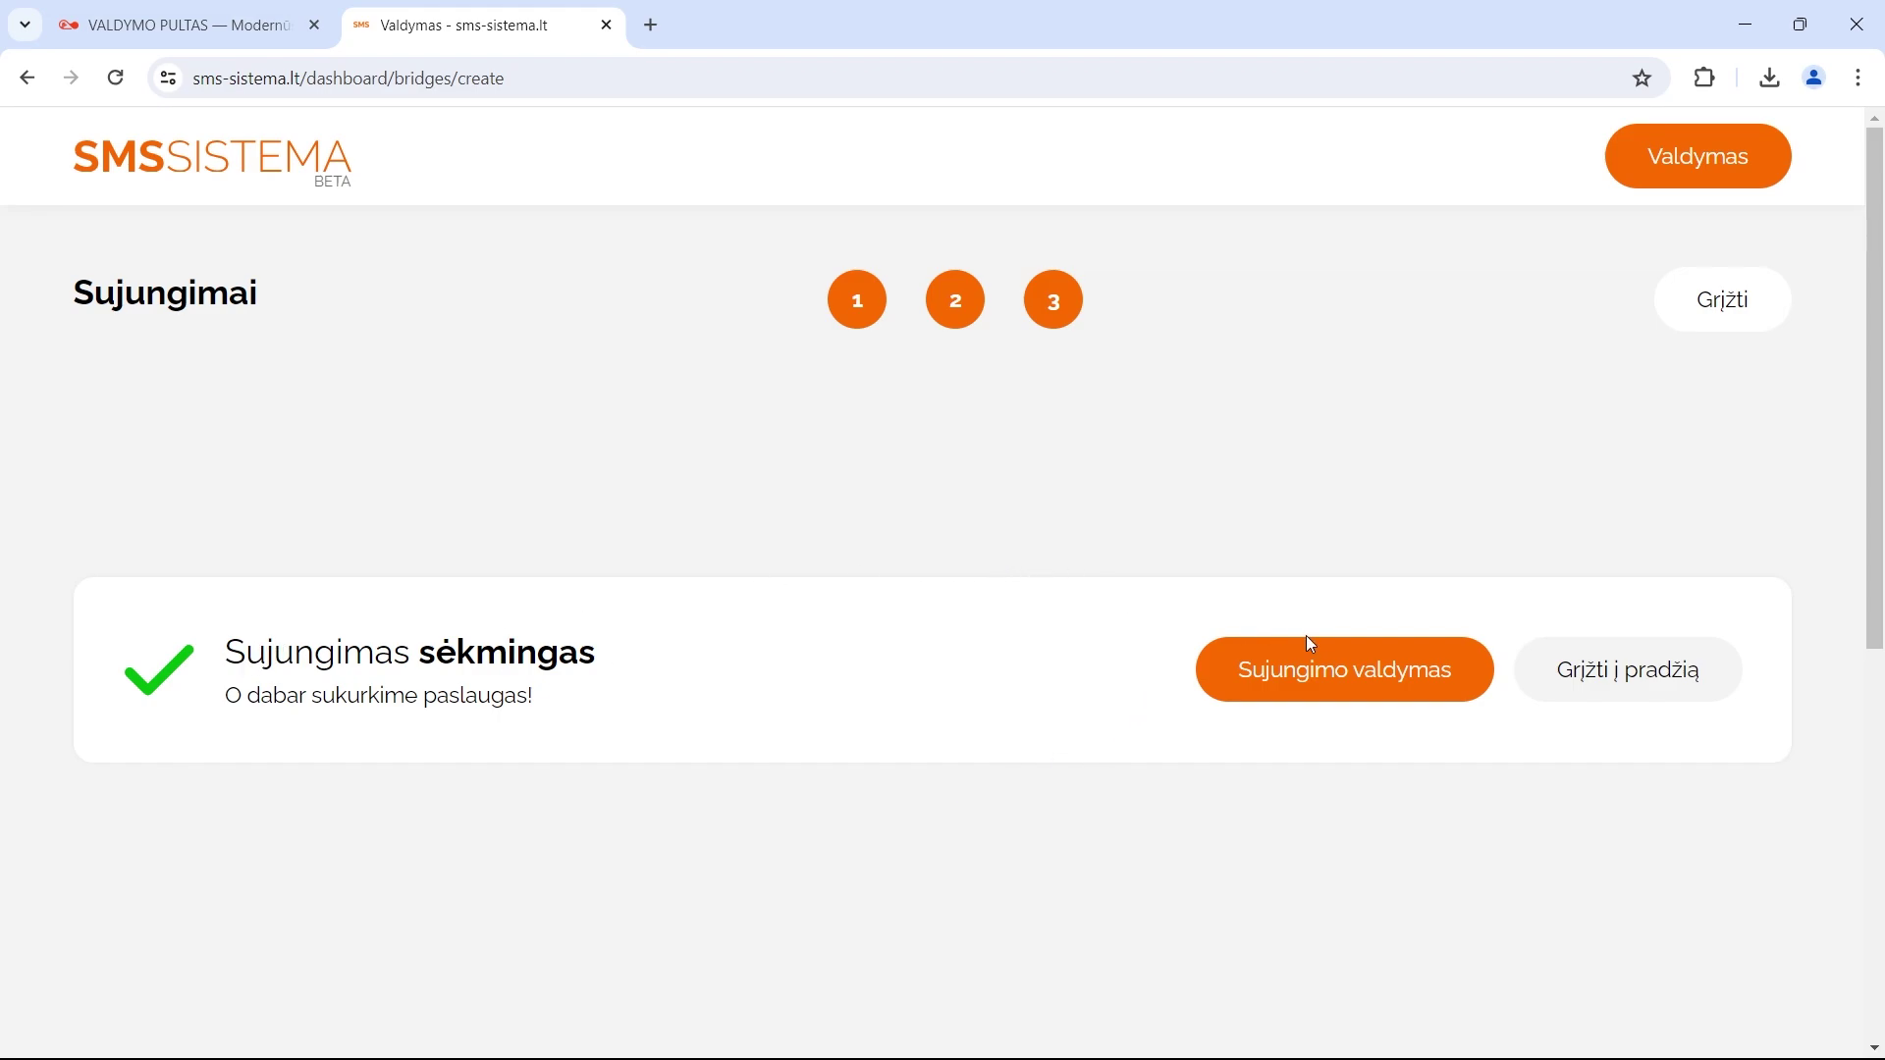
Open the new connection's management page and start creating a service in its service list
{"action": "left_click", "coordinate": [1261, 691]}
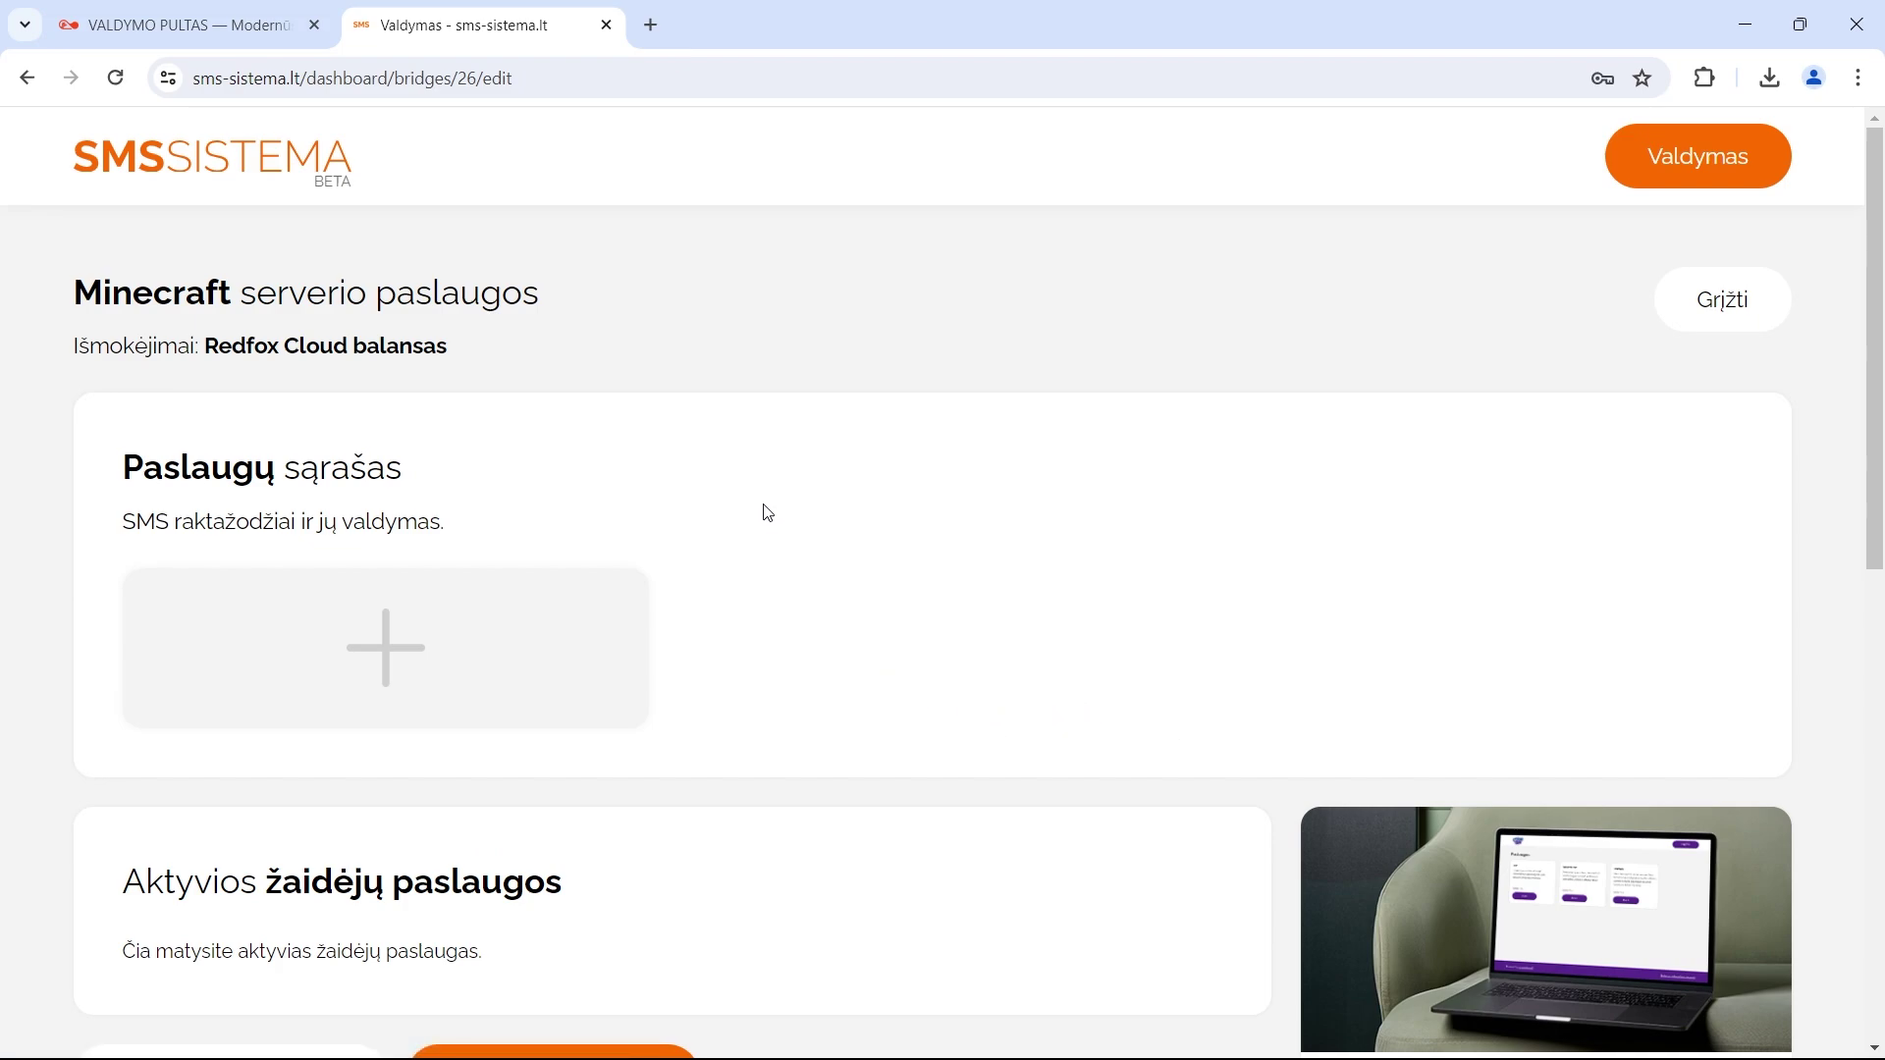
{"action": "scroll", "coordinate": [761, 514], "scroll_direction": "down", "scroll_amount": 1}
{"action": "scroll", "coordinate": [589, 550], "scroll_direction": "up", "scroll_amount": 1}
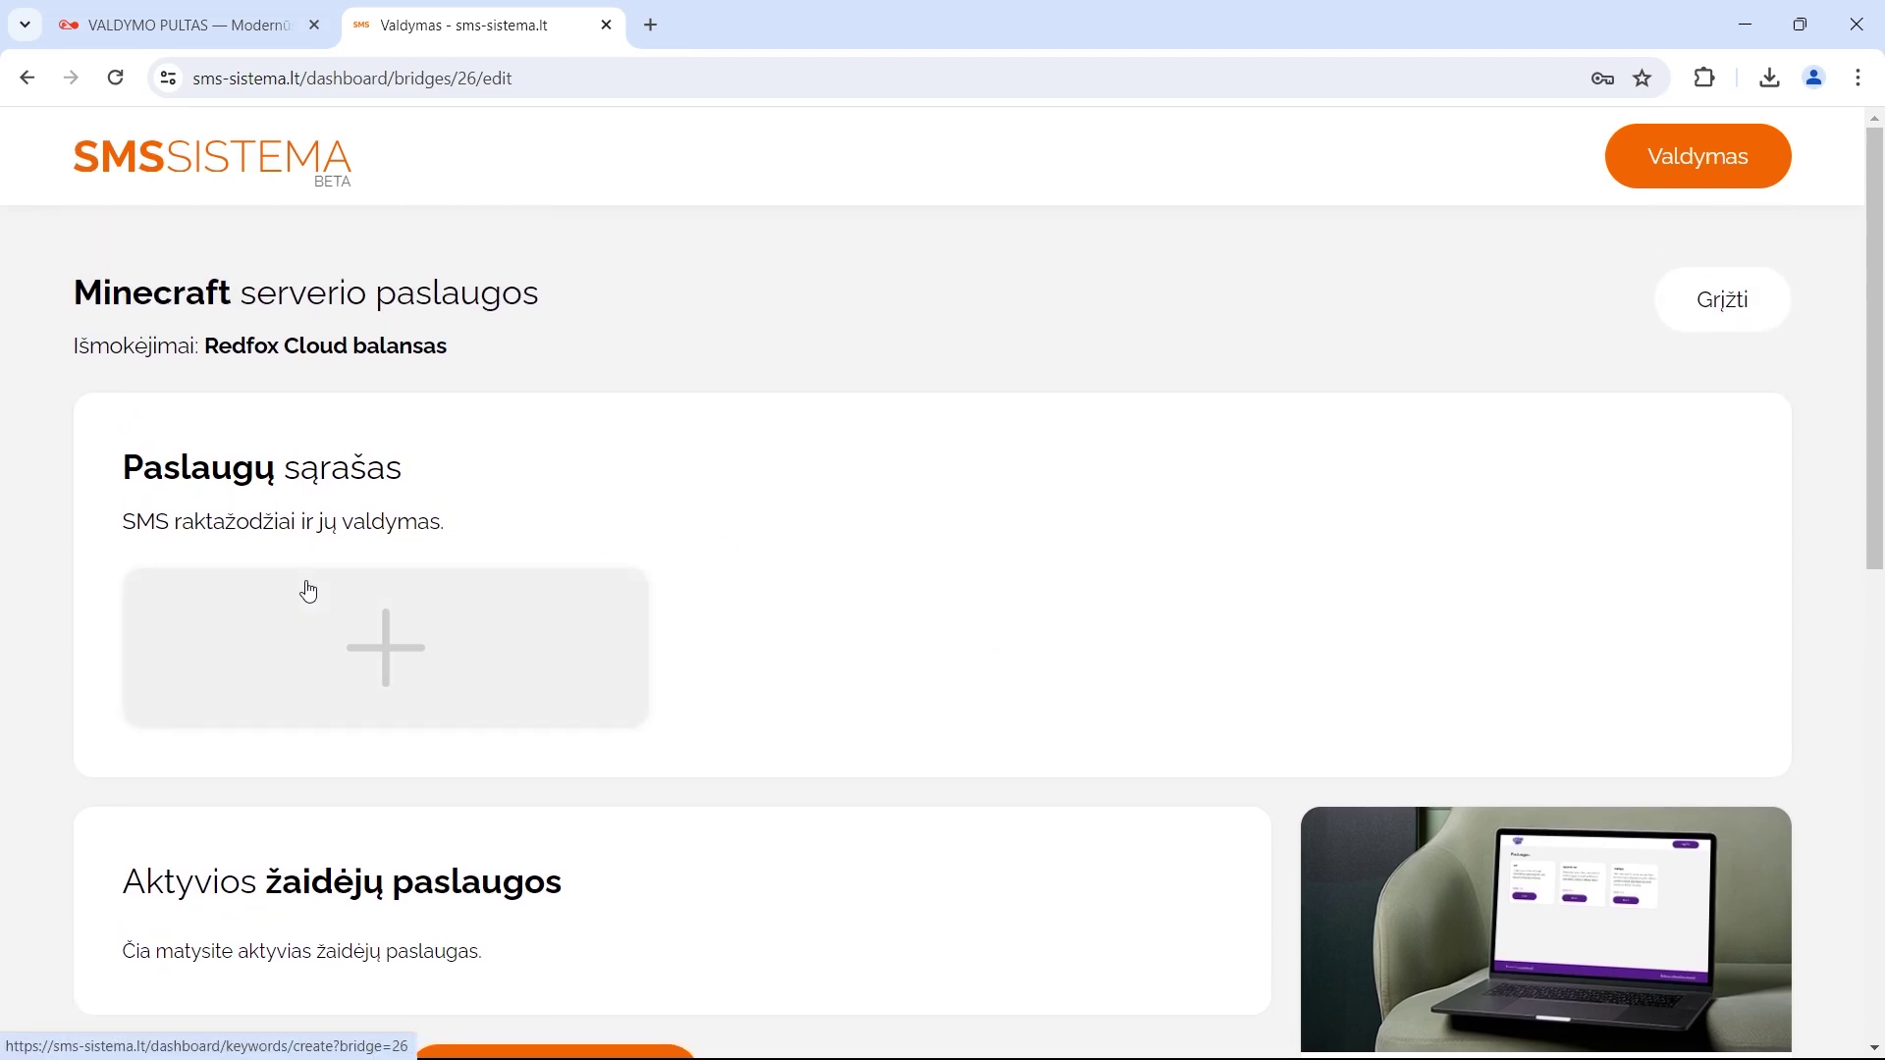
{"action": "scroll", "coordinate": [854, 482], "scroll_direction": "down", "scroll_amount": 1}
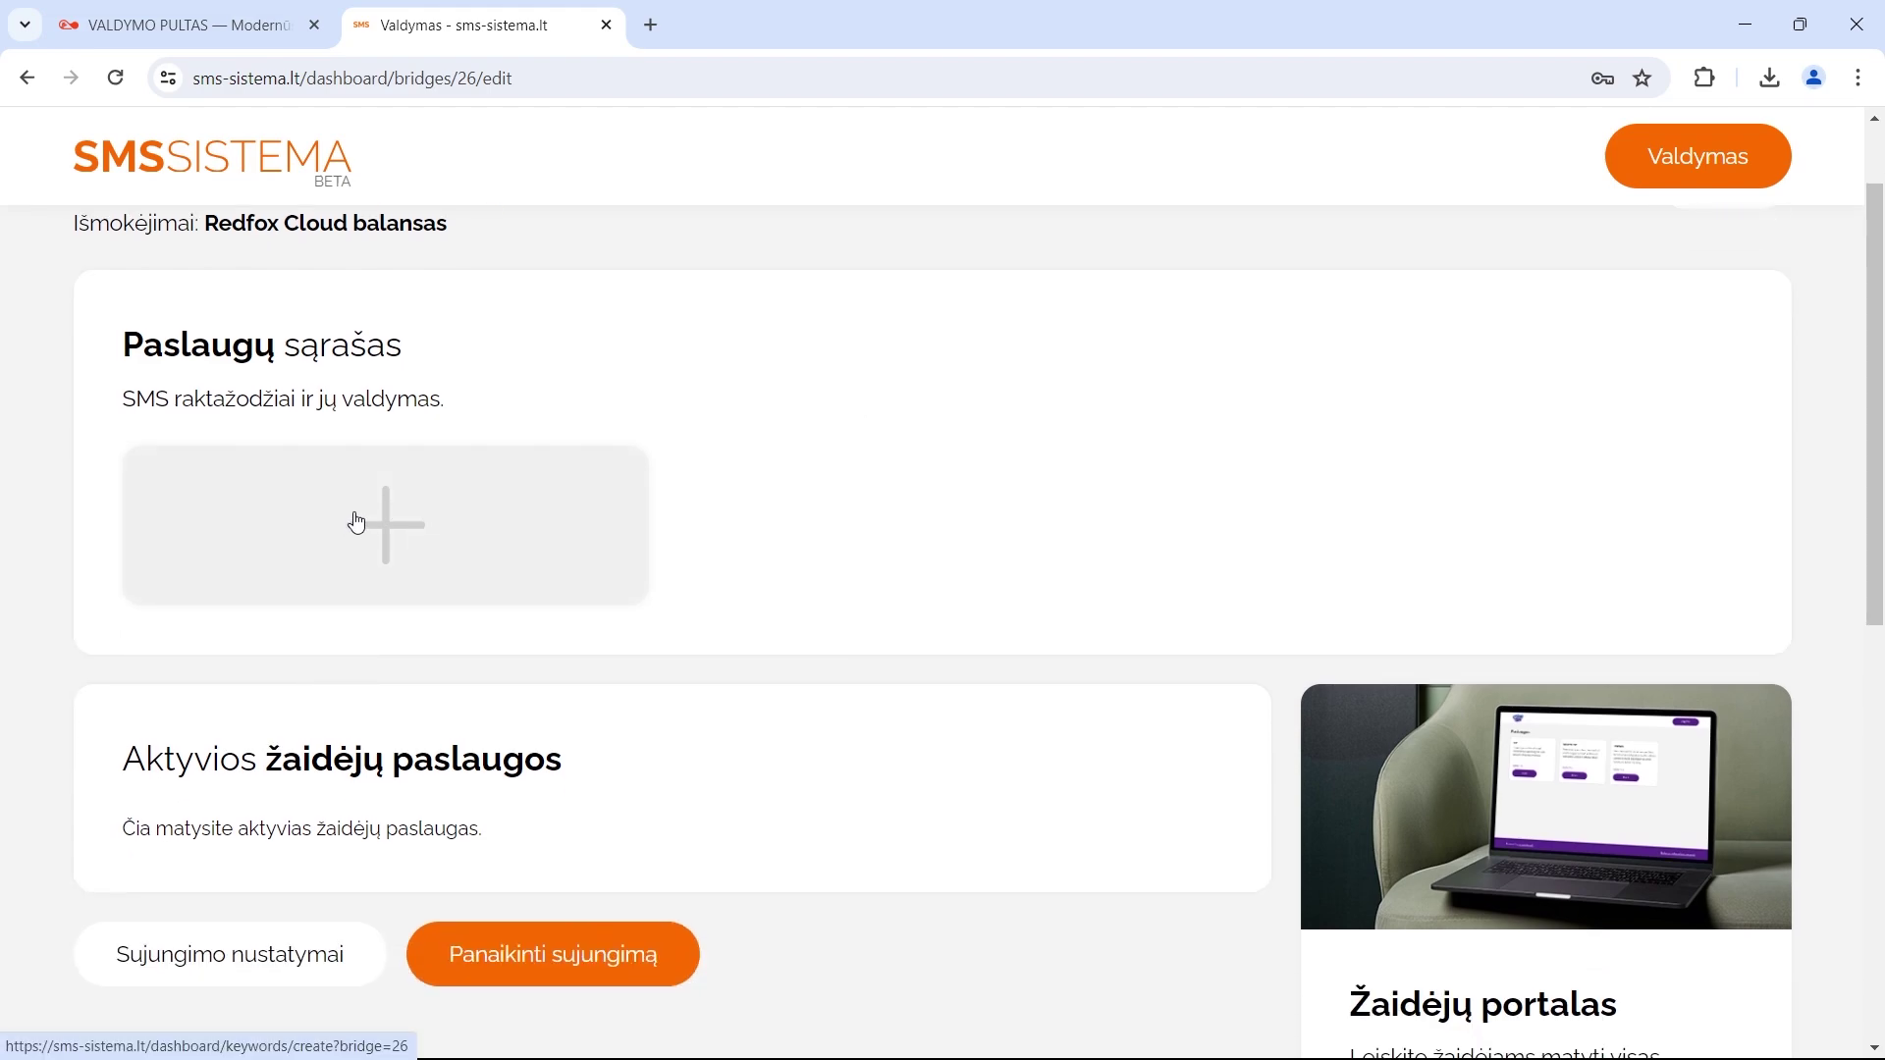
{"action": "left_click", "coordinate": [357, 523]}
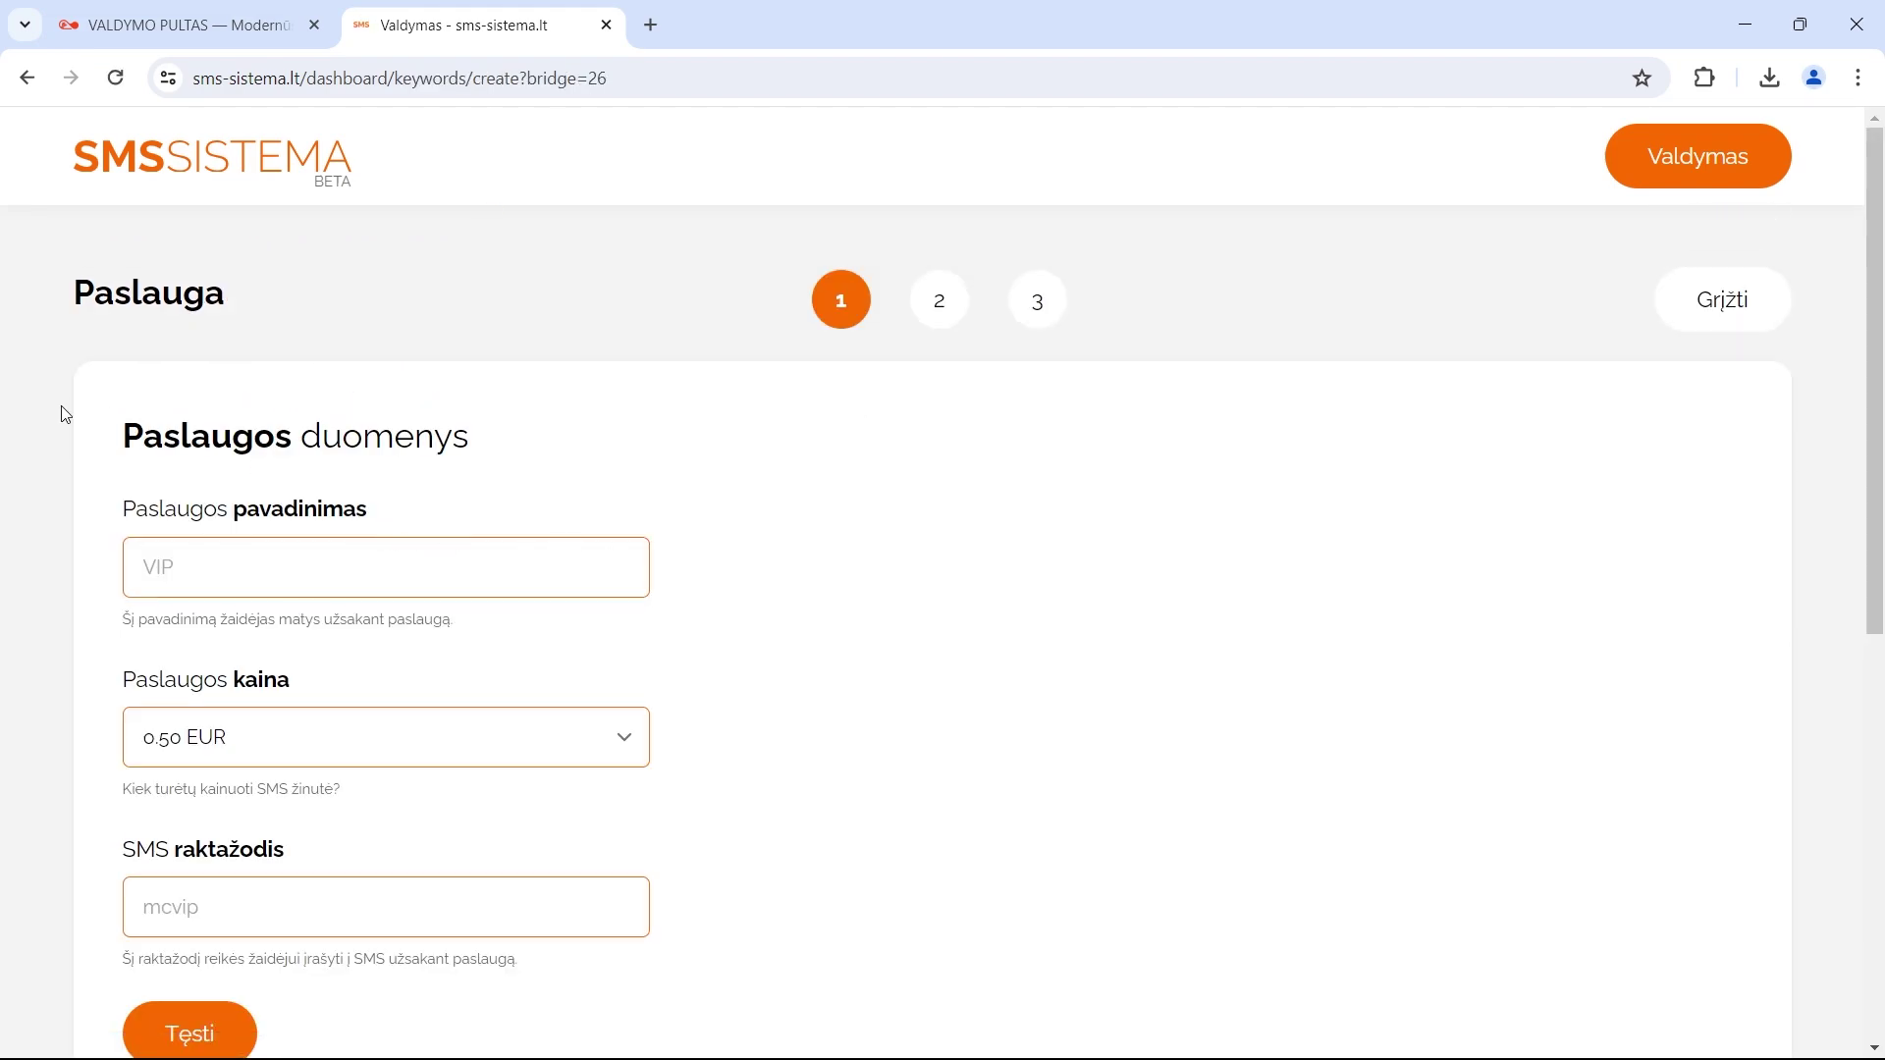
Name the service VIP, set its price to 1.00 EUR and its SMS keyword to LapinoVIP, and continue
{"action": "scroll", "coordinate": [770, 501], "scroll_direction": "down", "scroll_amount": 1}
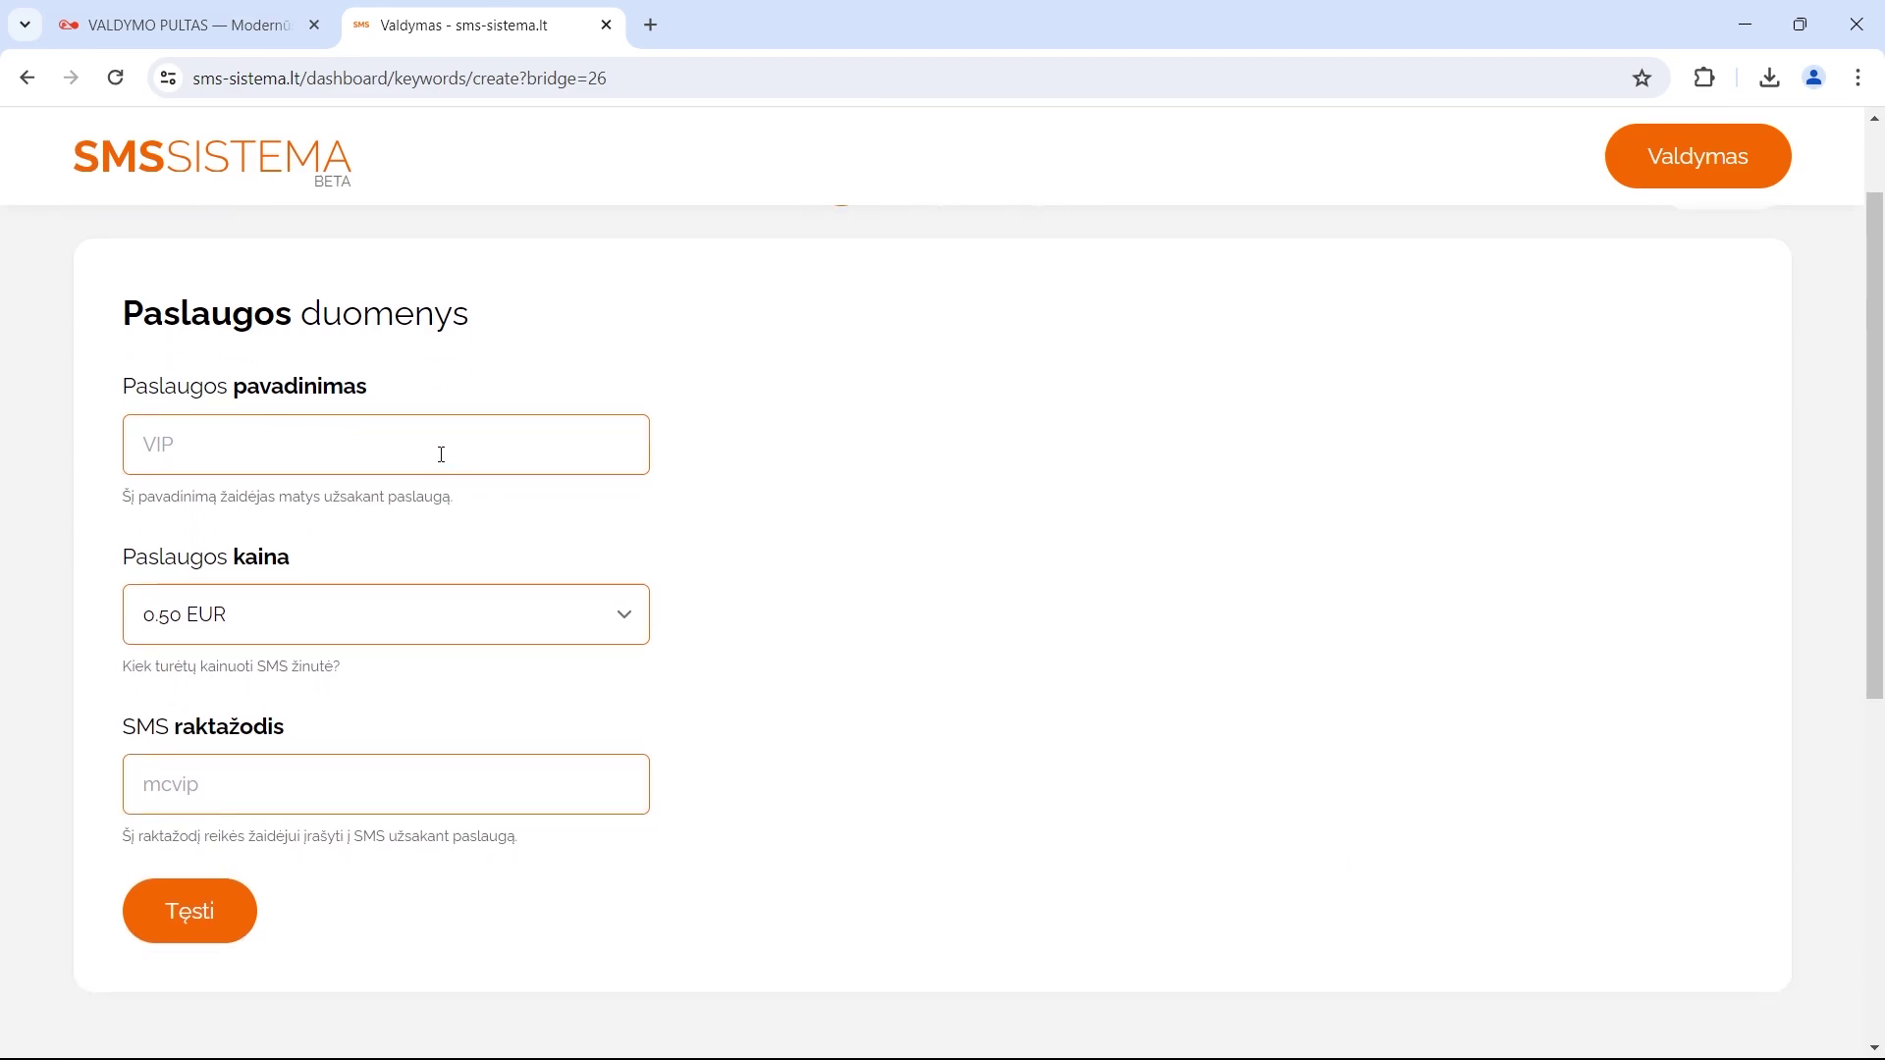
{"action": "left_click", "coordinate": [321, 438]}
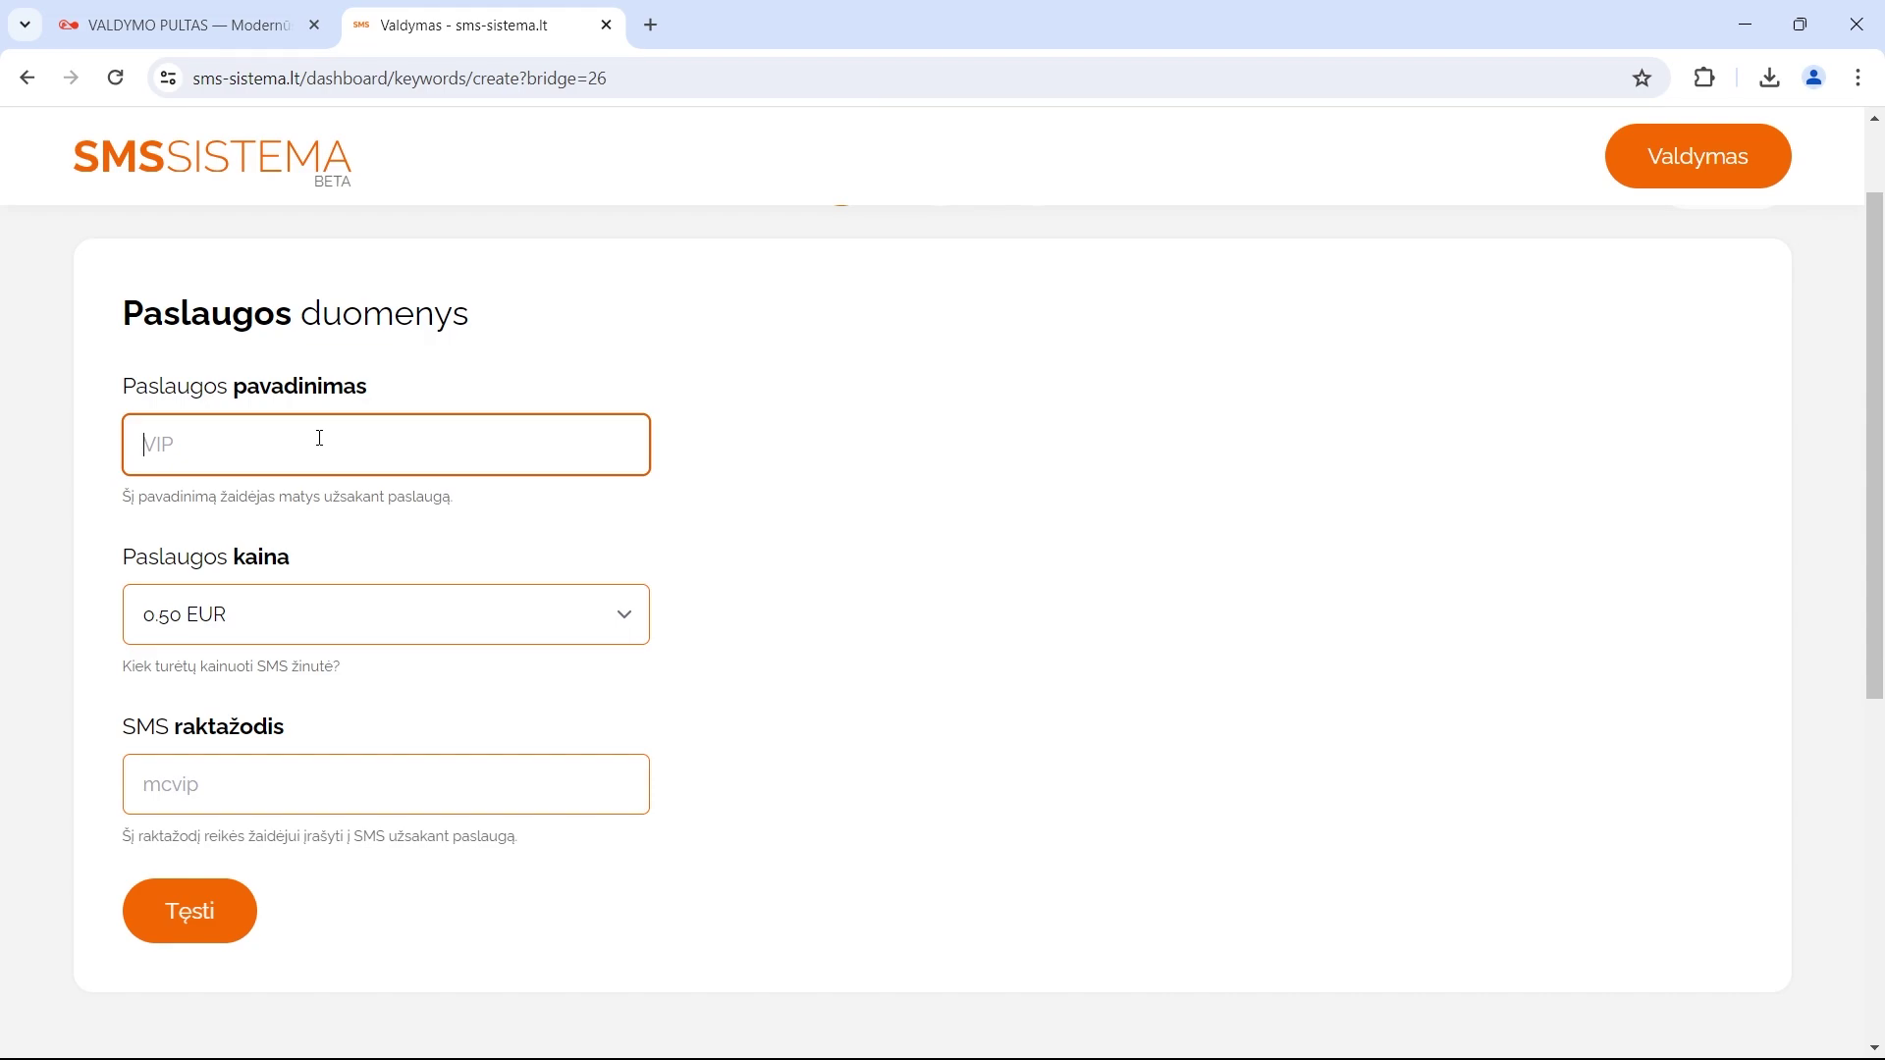
{"action": "type", "text": "VIP"}
{"action": "scroll", "coordinate": [370, 551], "scroll_direction": "down", "scroll_amount": 1}
{"action": "left_click", "coordinate": [267, 504]}
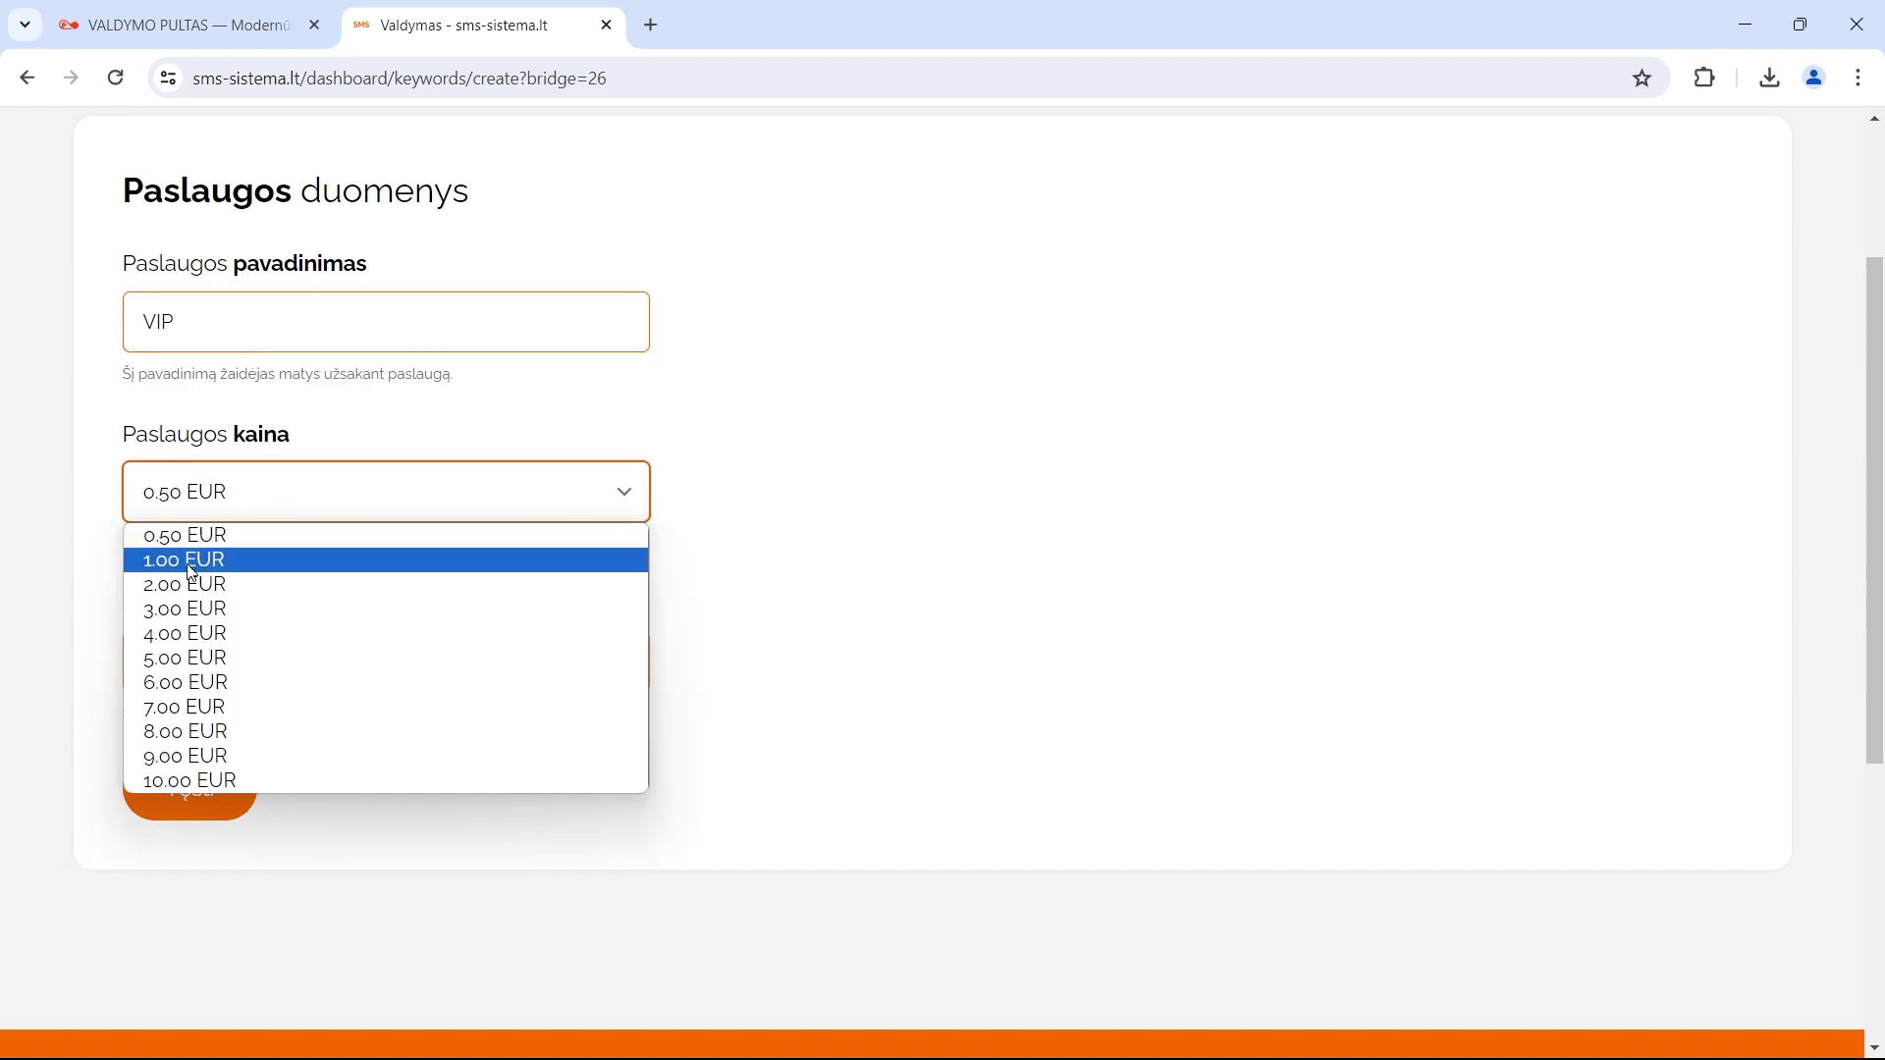
{"action": "left_click", "coordinate": [374, 562]}
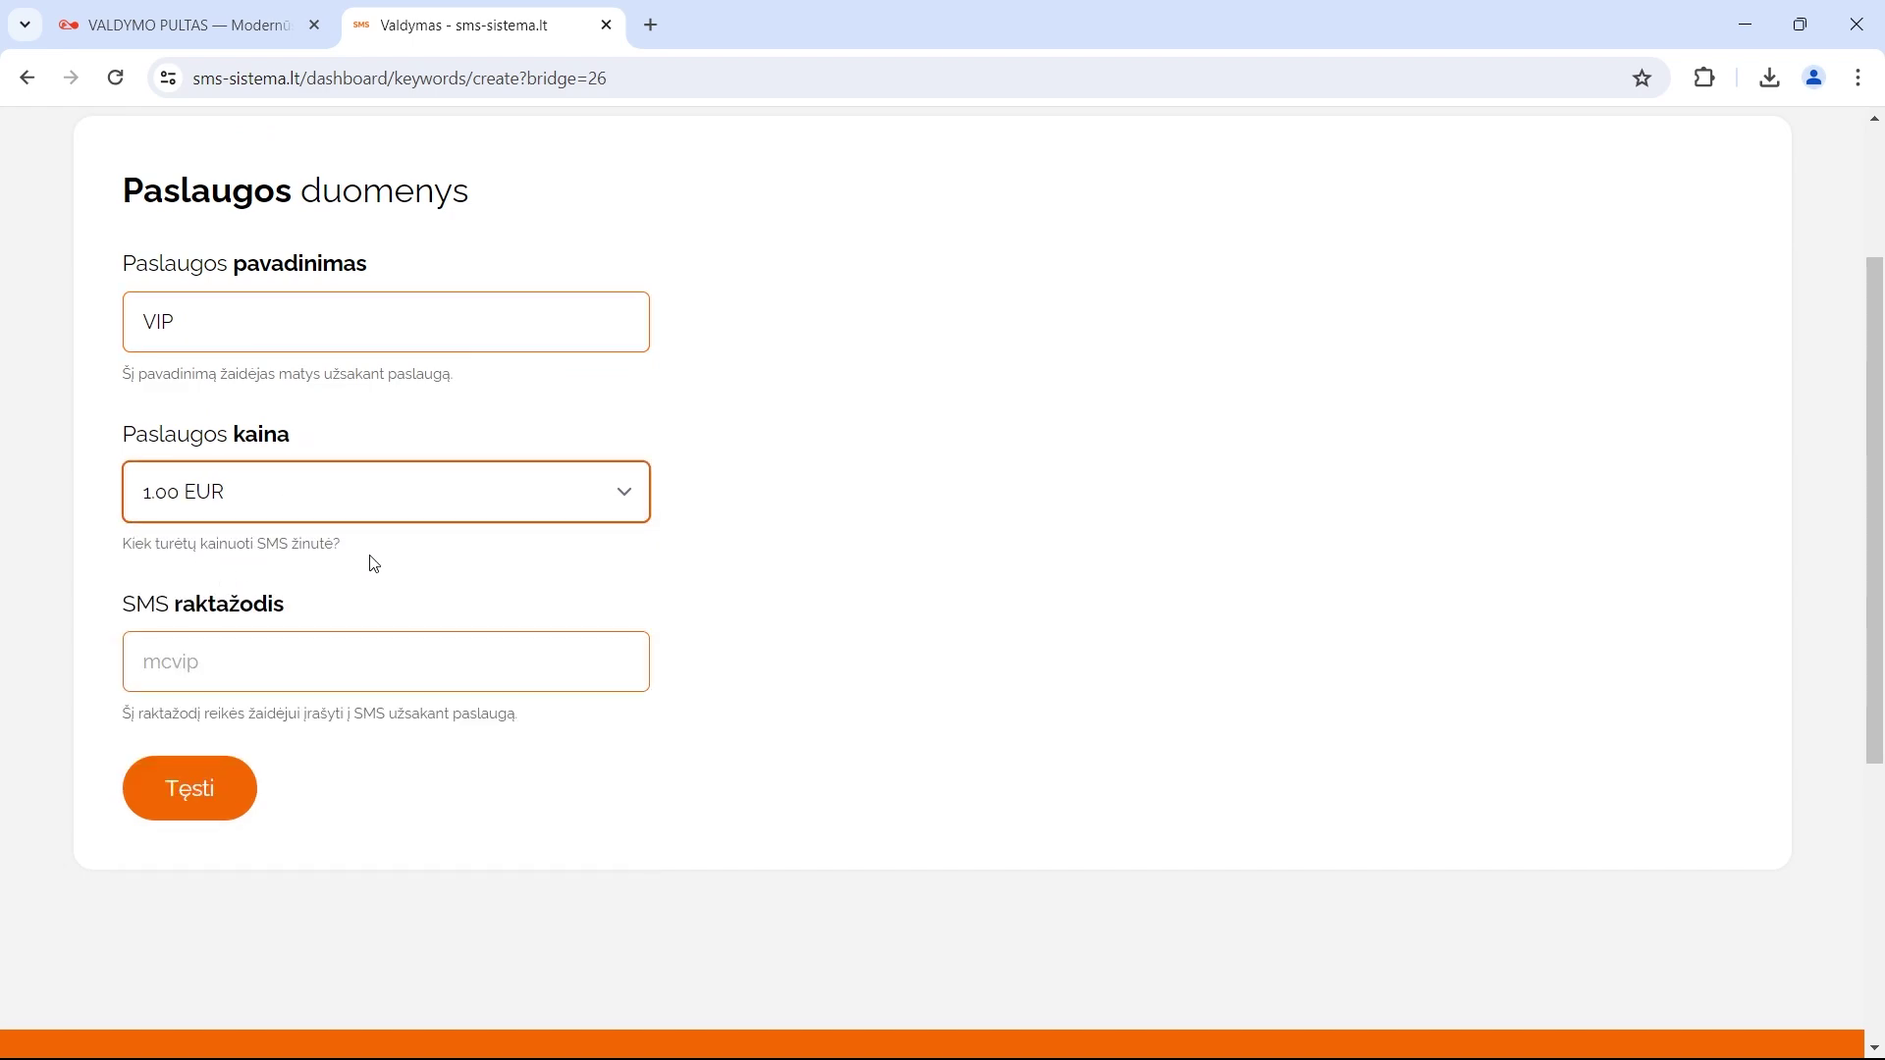
{"action": "left_click", "coordinate": [205, 643]}
{"action": "type", "text": "Lap"}
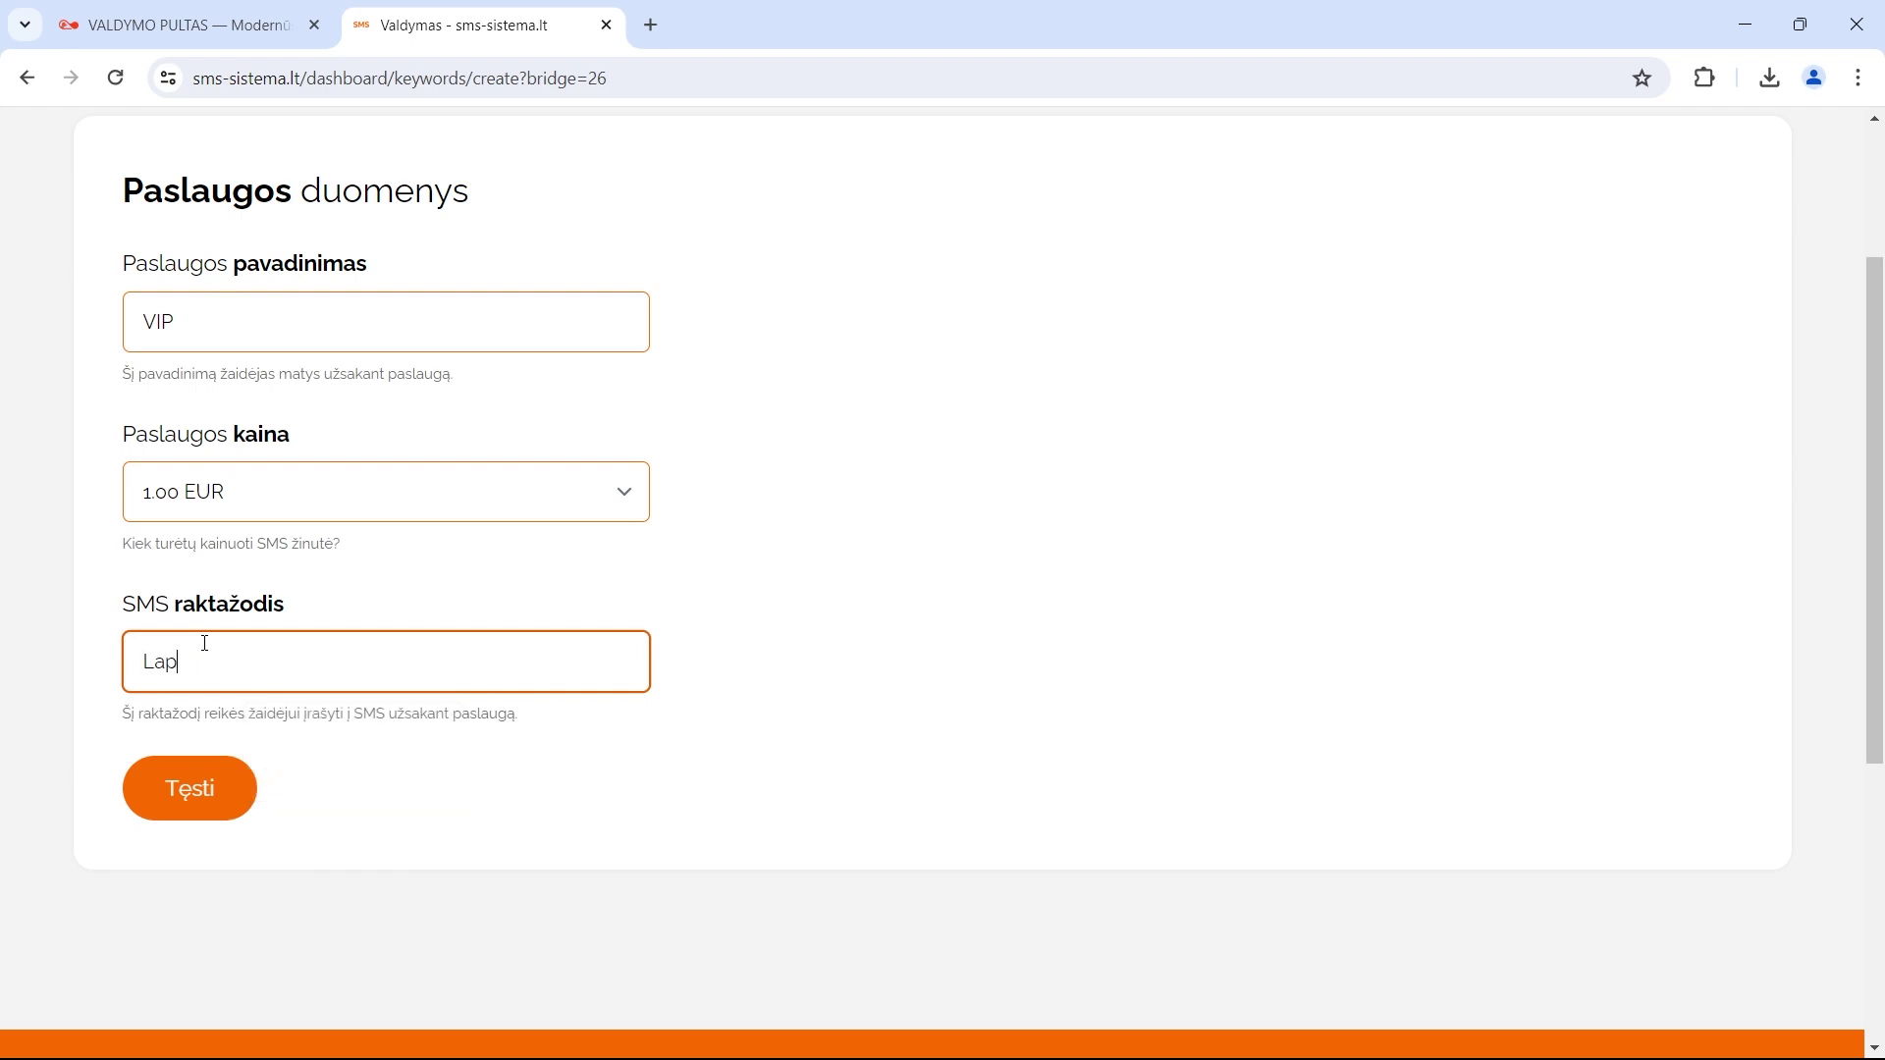
{"action": "type", "text": "inoVIP"}
{"action": "left_click", "coordinate": [185, 785]}
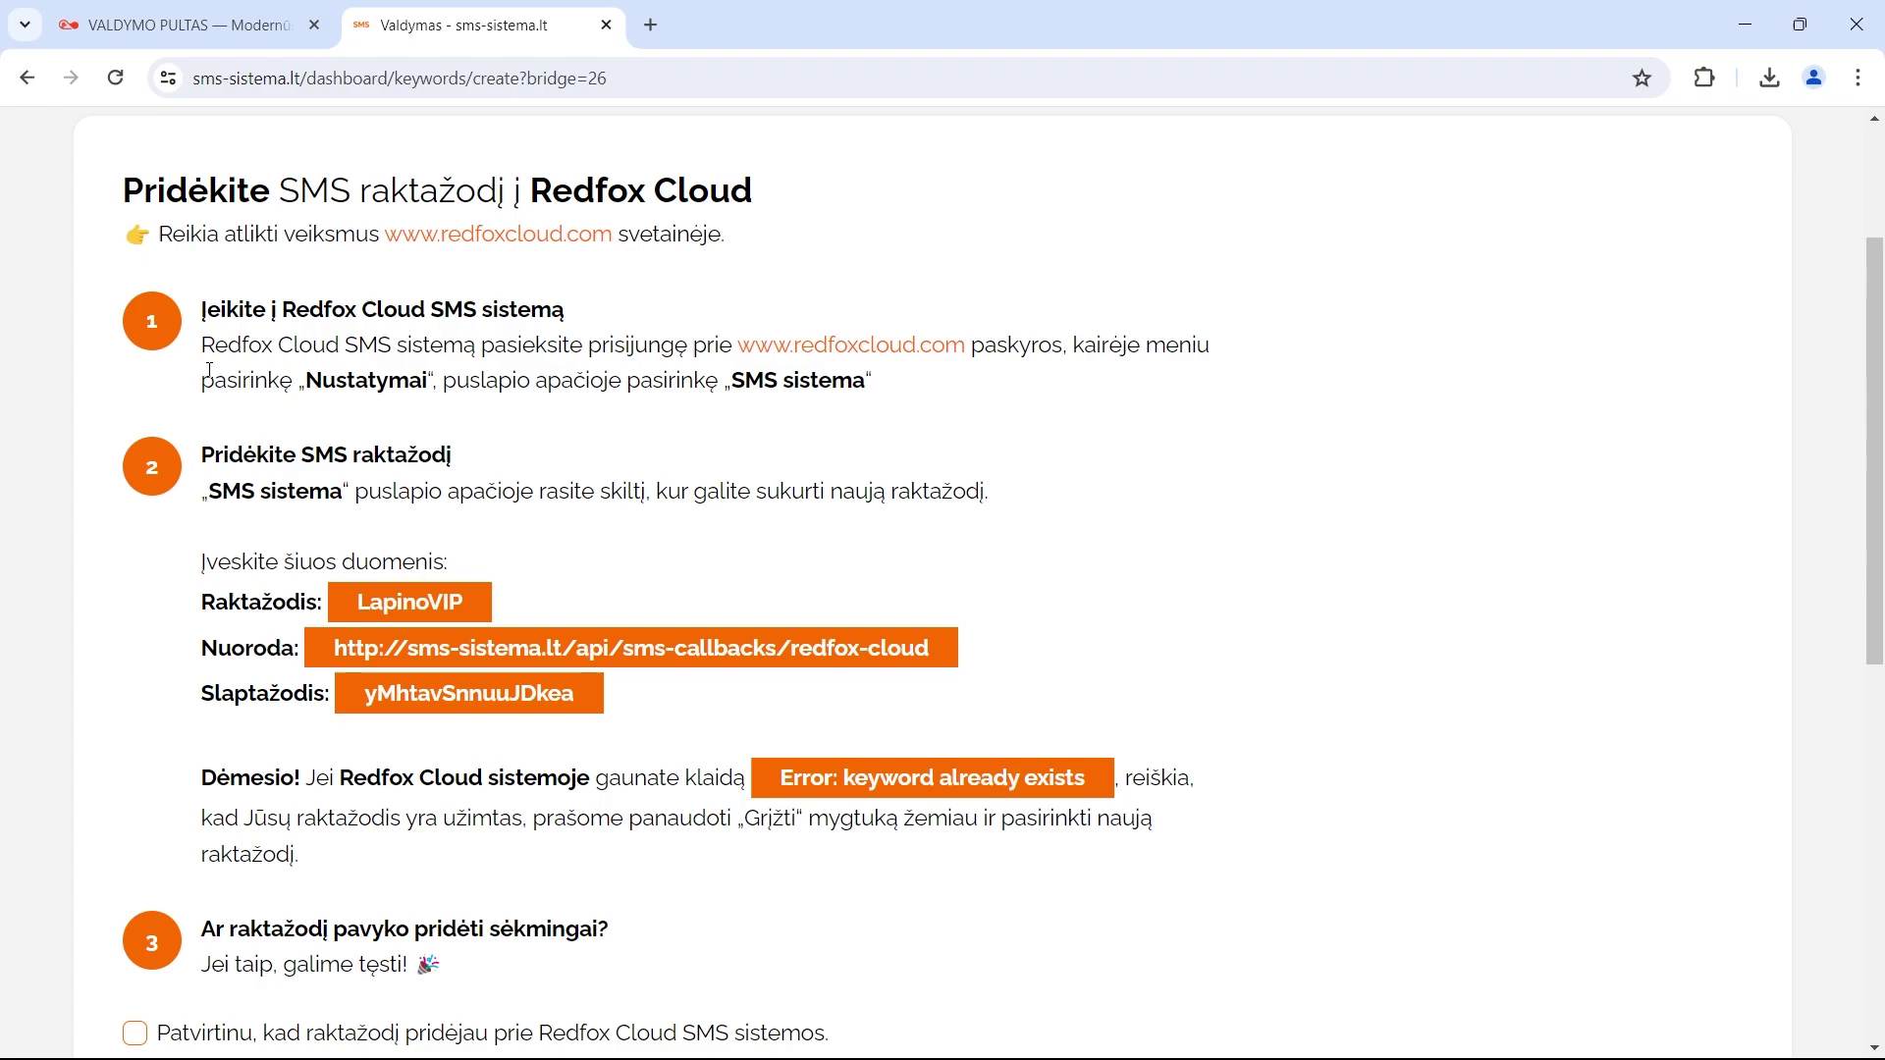
Switch to Redfox Cloud and open the new keyword form on the account settings' SMS sistema page
{"action": "left_click", "coordinate": [135, 20]}
{"action": "left_click", "coordinate": [40, 423]}
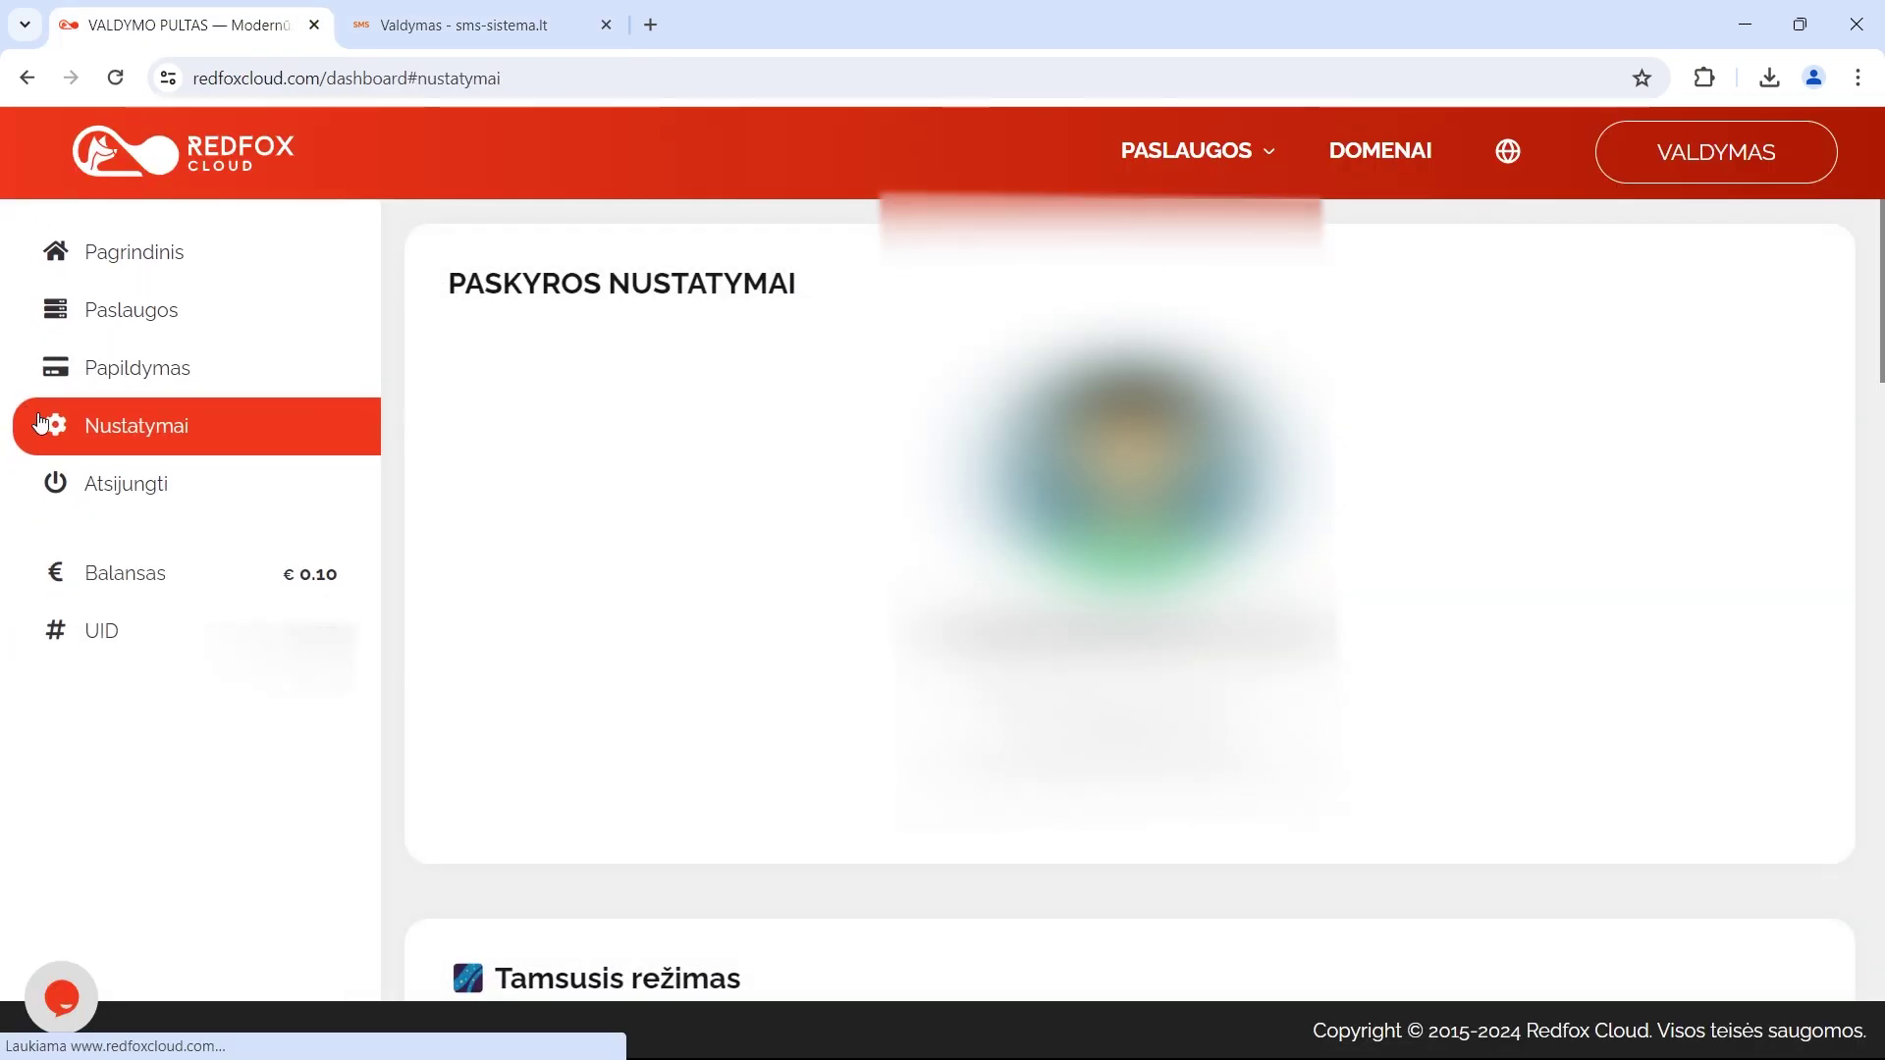
{"action": "scroll", "coordinate": [1002, 576], "scroll_direction": "down", "scroll_amount": 5}
{"action": "scroll", "coordinate": [923, 564], "scroll_direction": "down", "scroll_amount": 3}
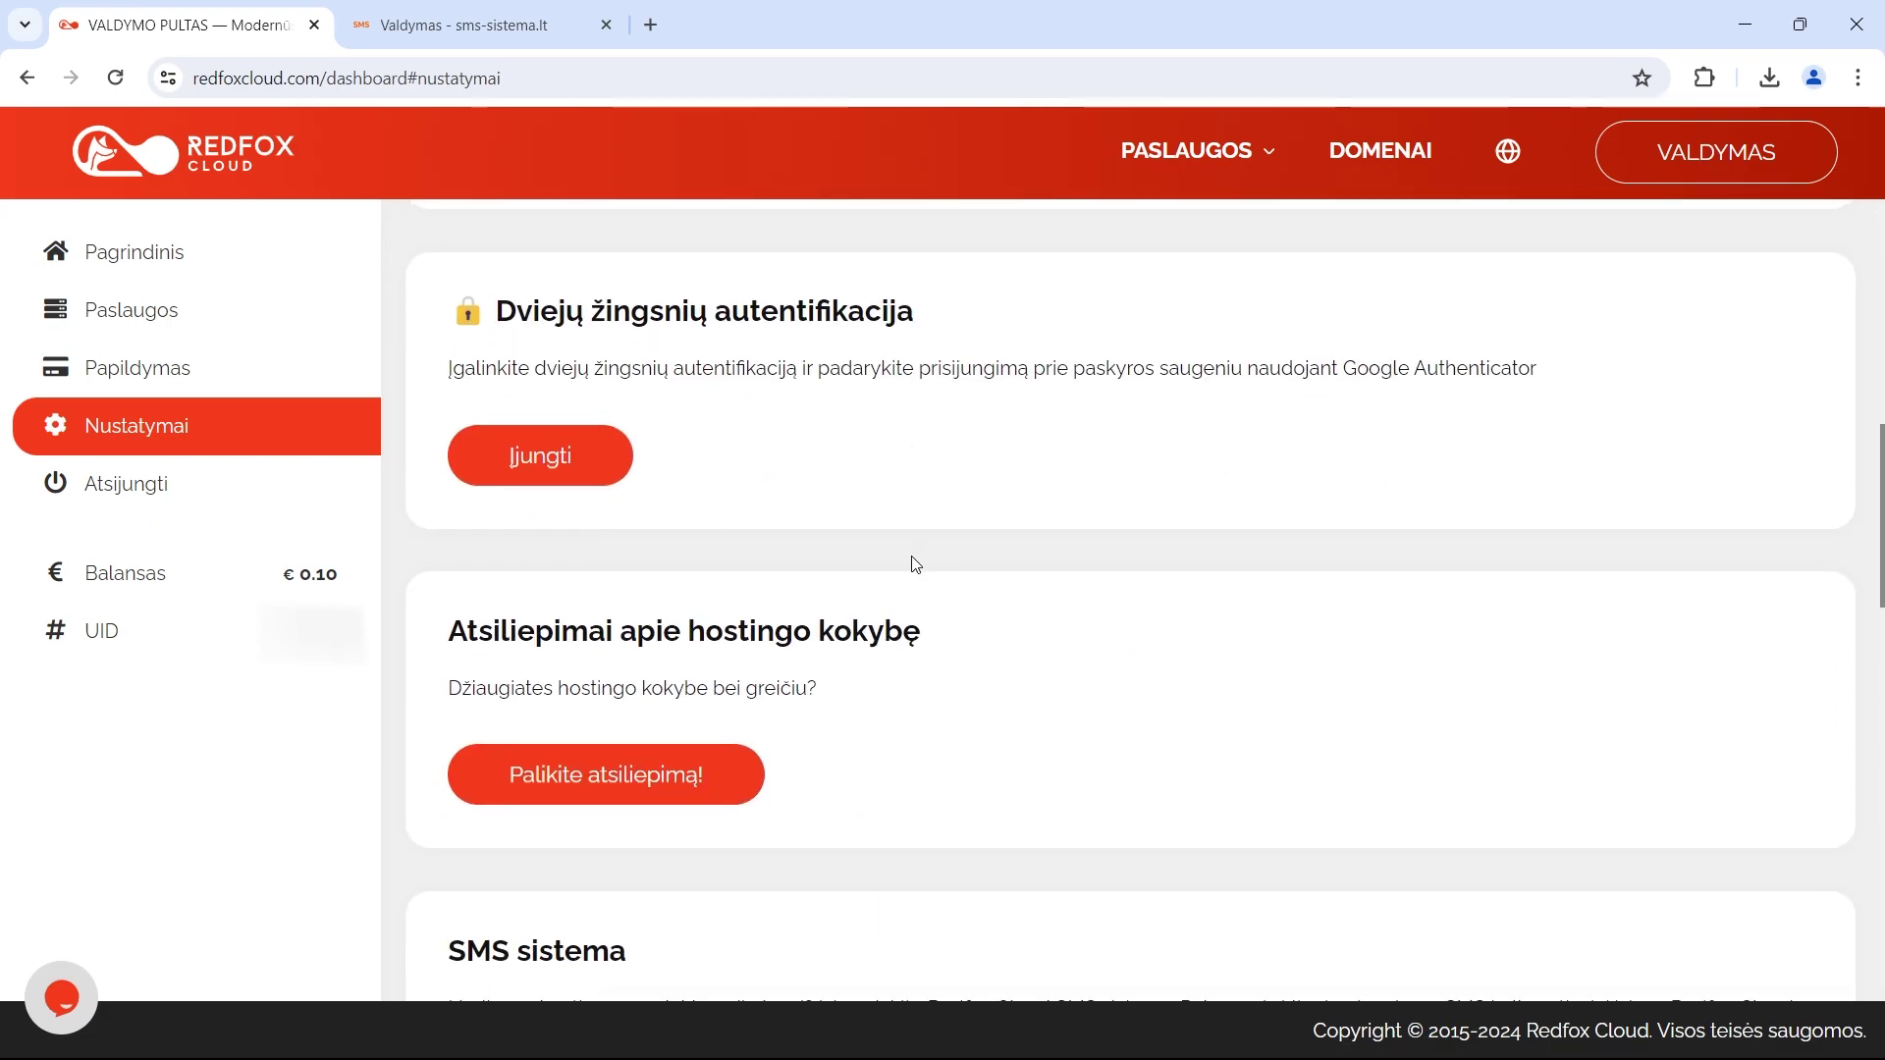
{"action": "scroll", "coordinate": [916, 564], "scroll_direction": "down", "scroll_amount": 3}
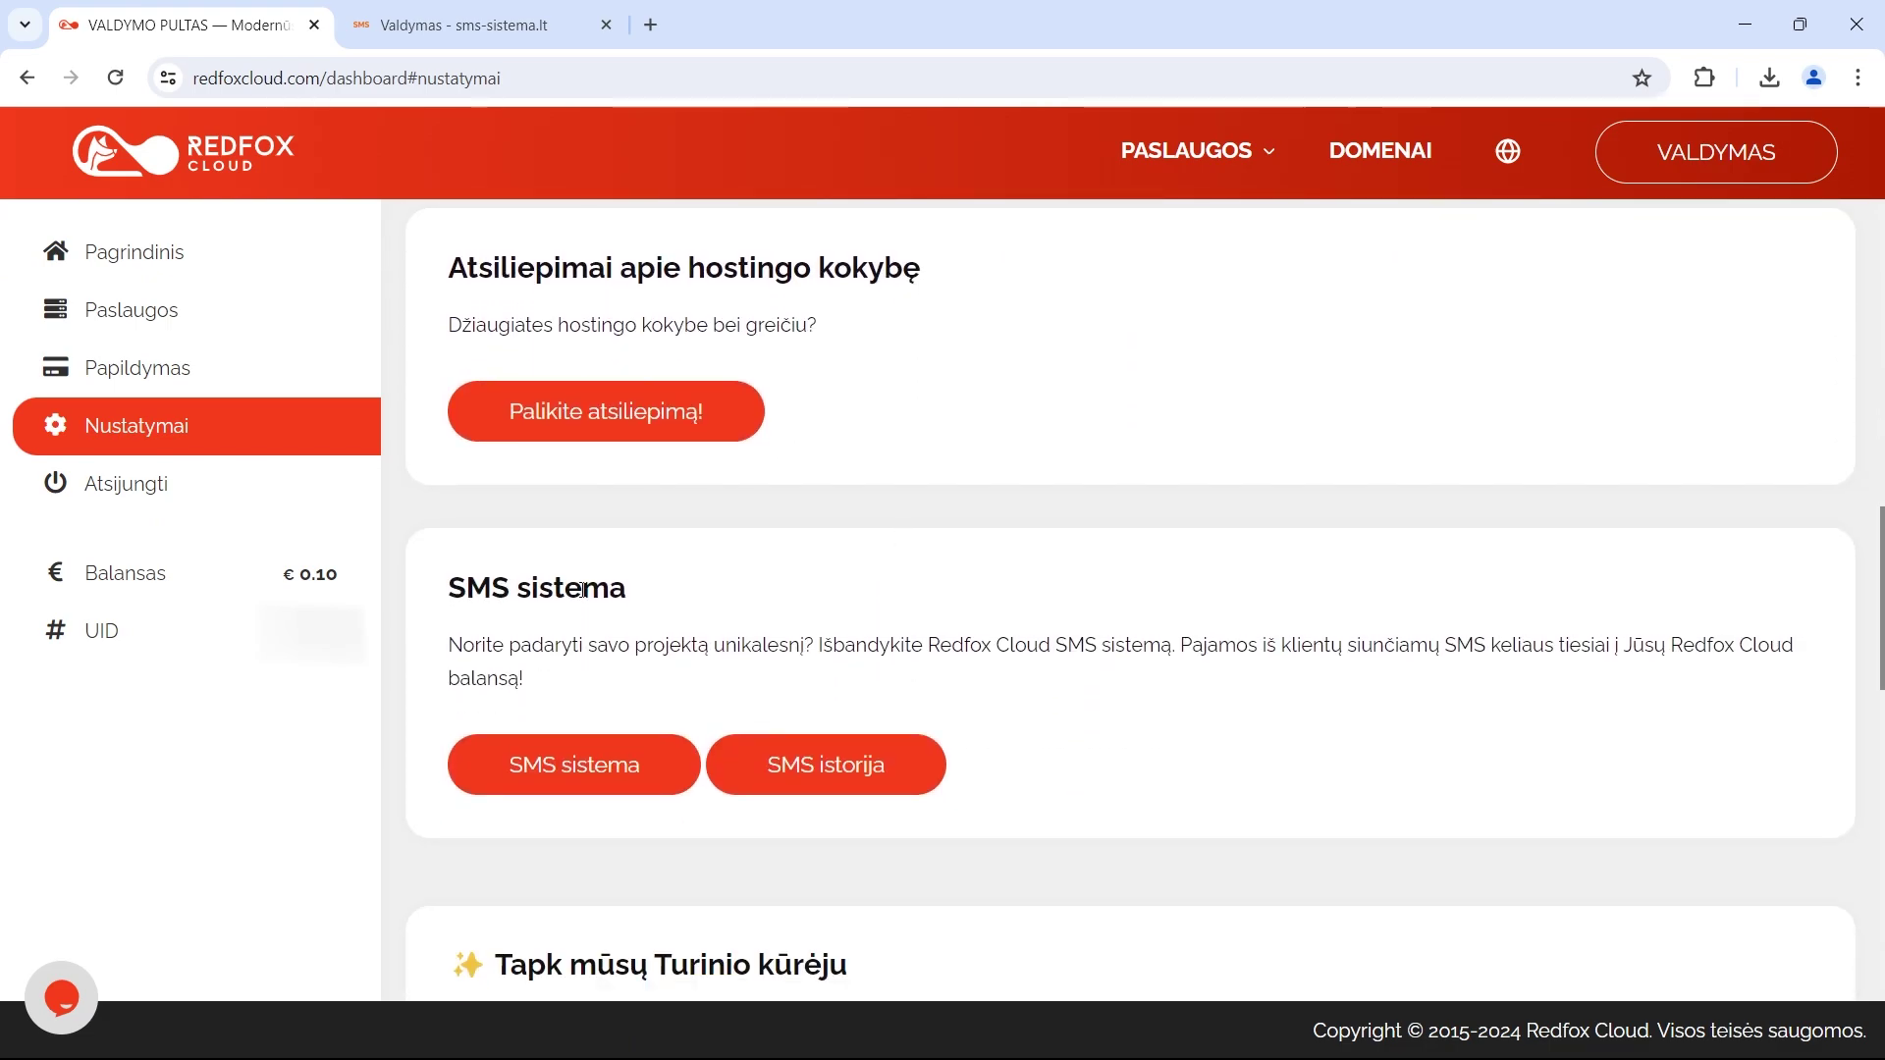
{"action": "left_click", "coordinate": [522, 770]}
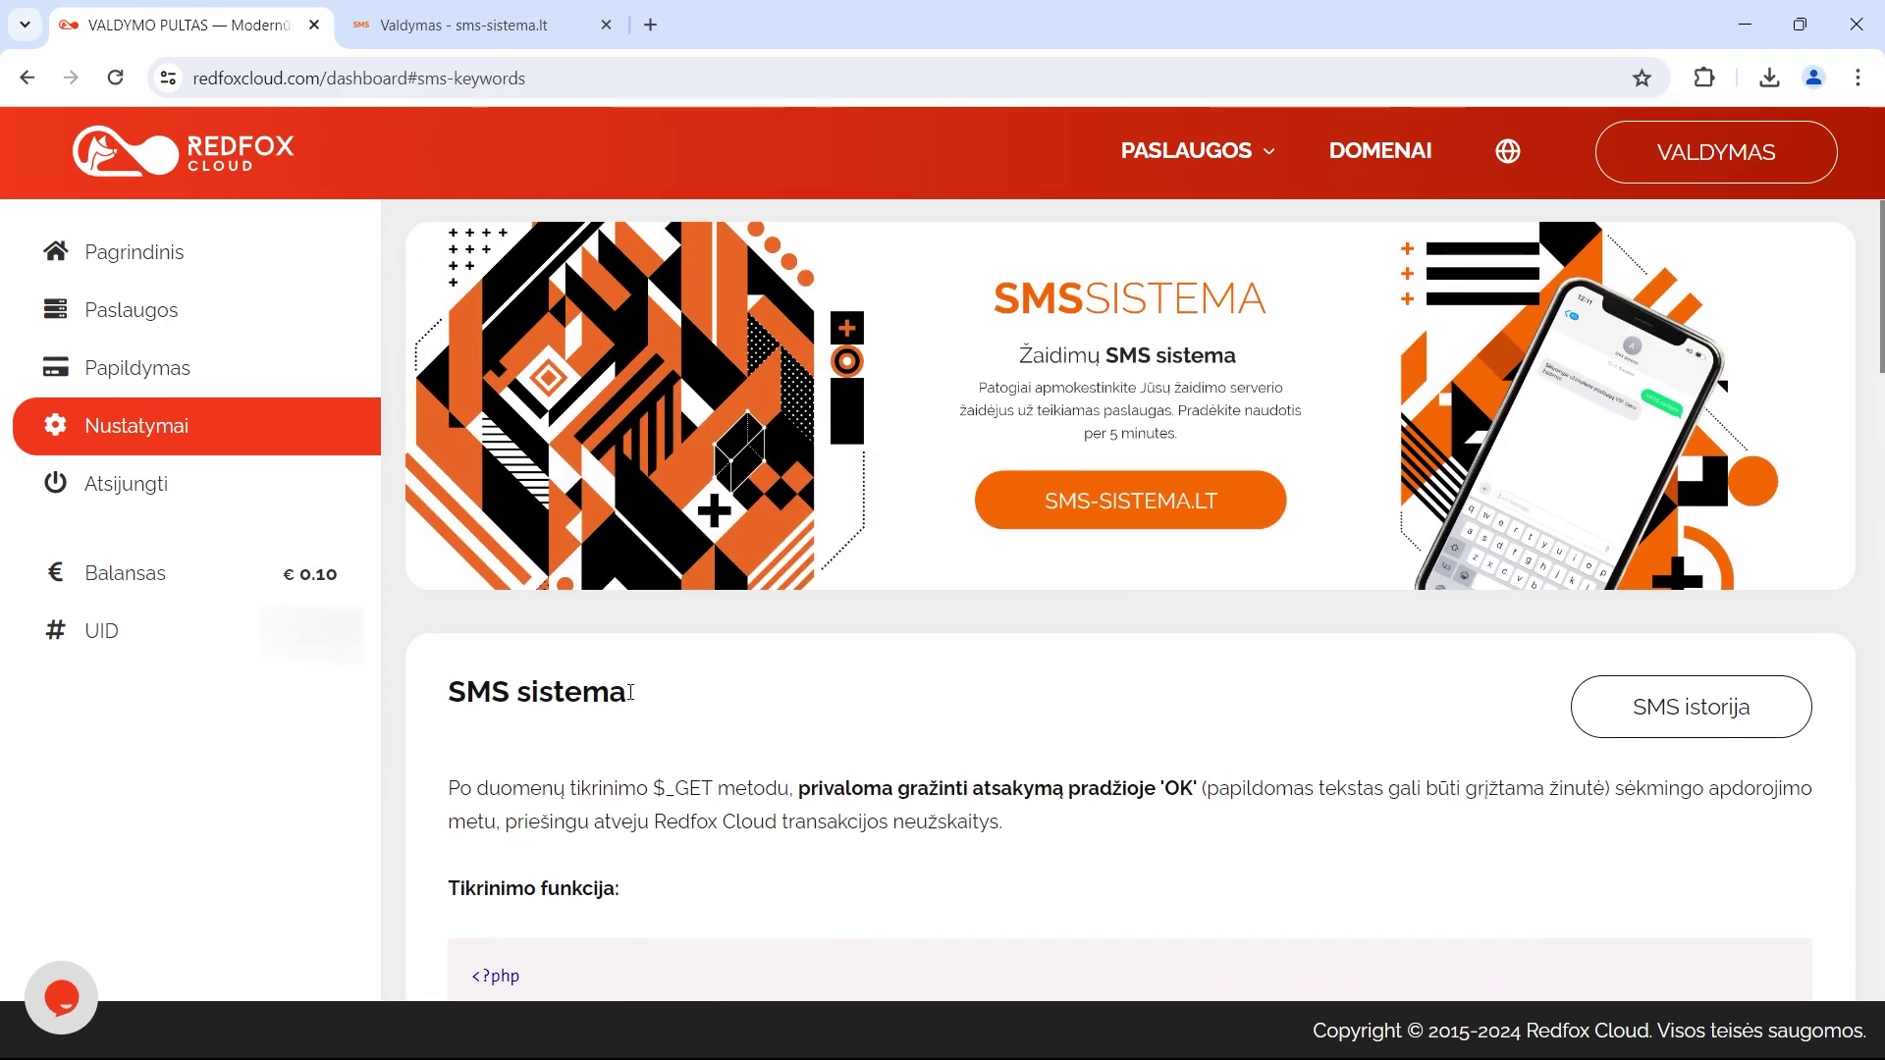
{"action": "scroll", "coordinate": [1027, 707], "scroll_direction": "down", "scroll_amount": 8}
{"action": "scroll", "coordinate": [933, 630], "scroll_direction": "down", "scroll_amount": 8}
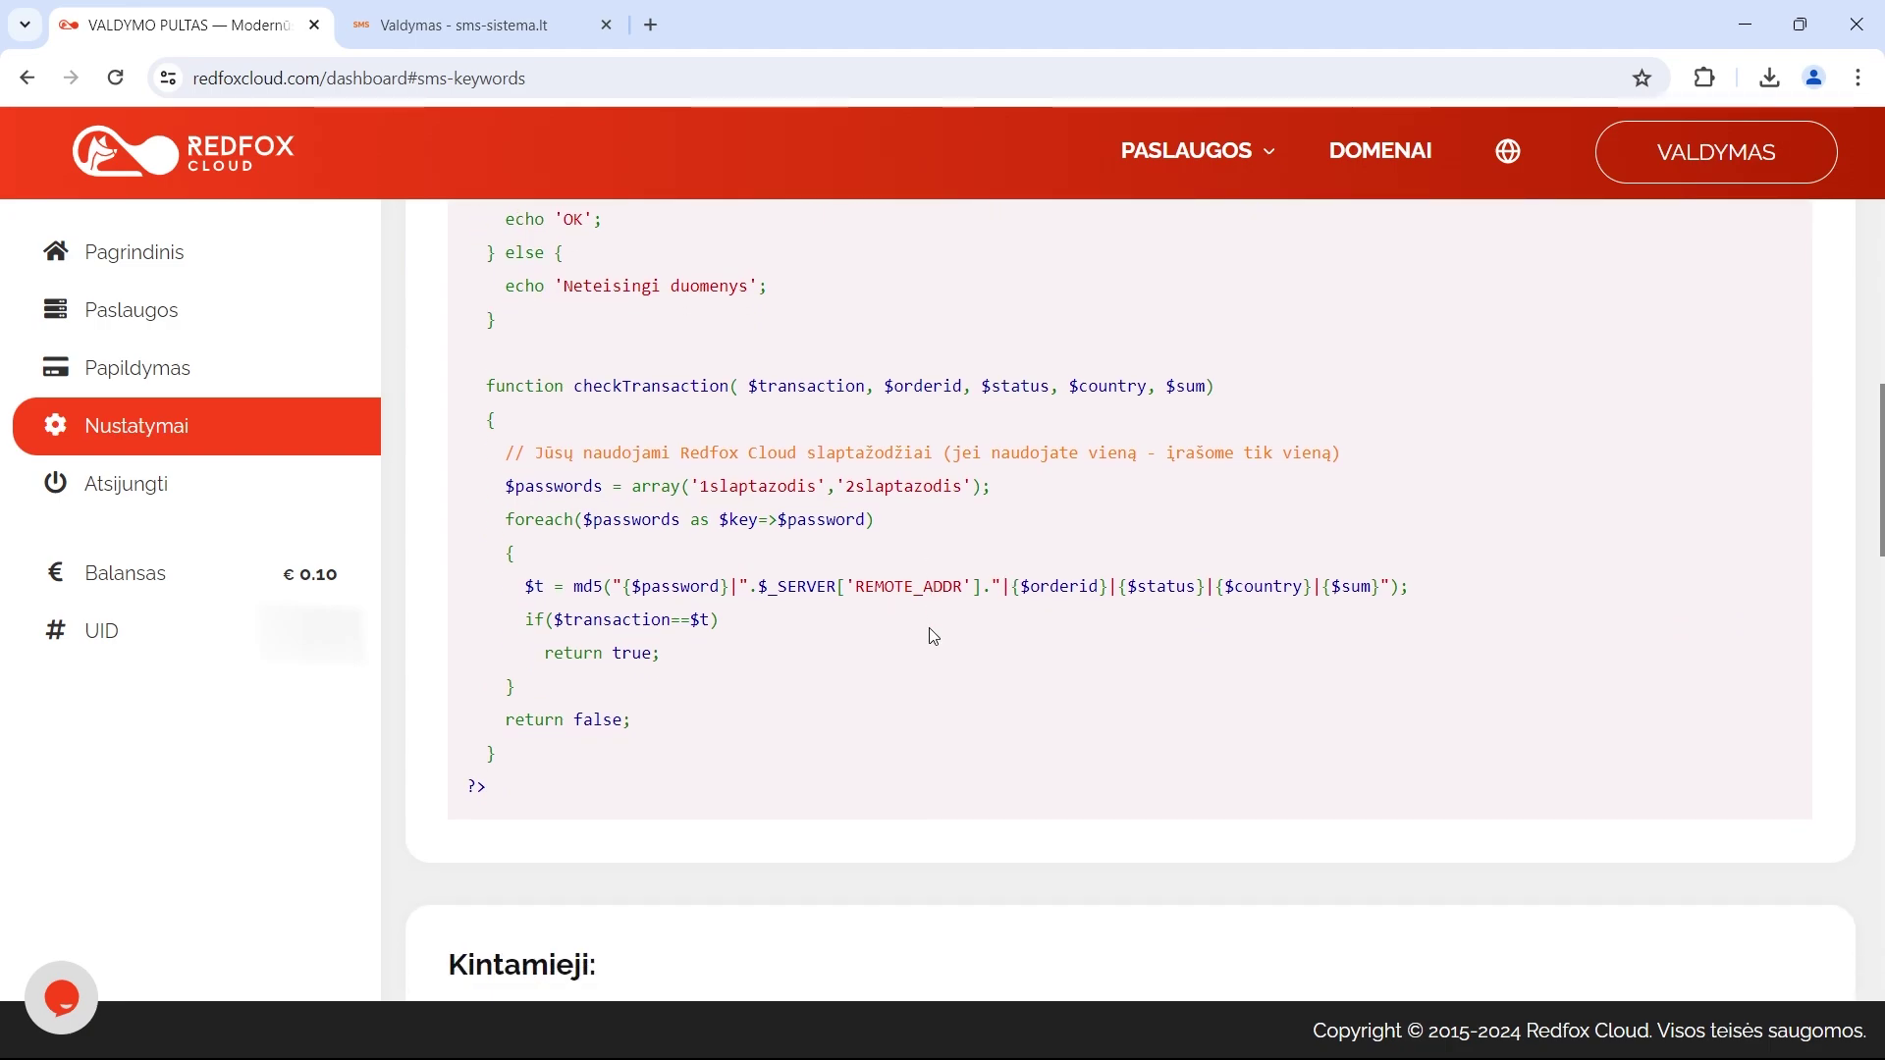
{"action": "scroll", "coordinate": [933, 635], "scroll_direction": "down", "scroll_amount": 7}
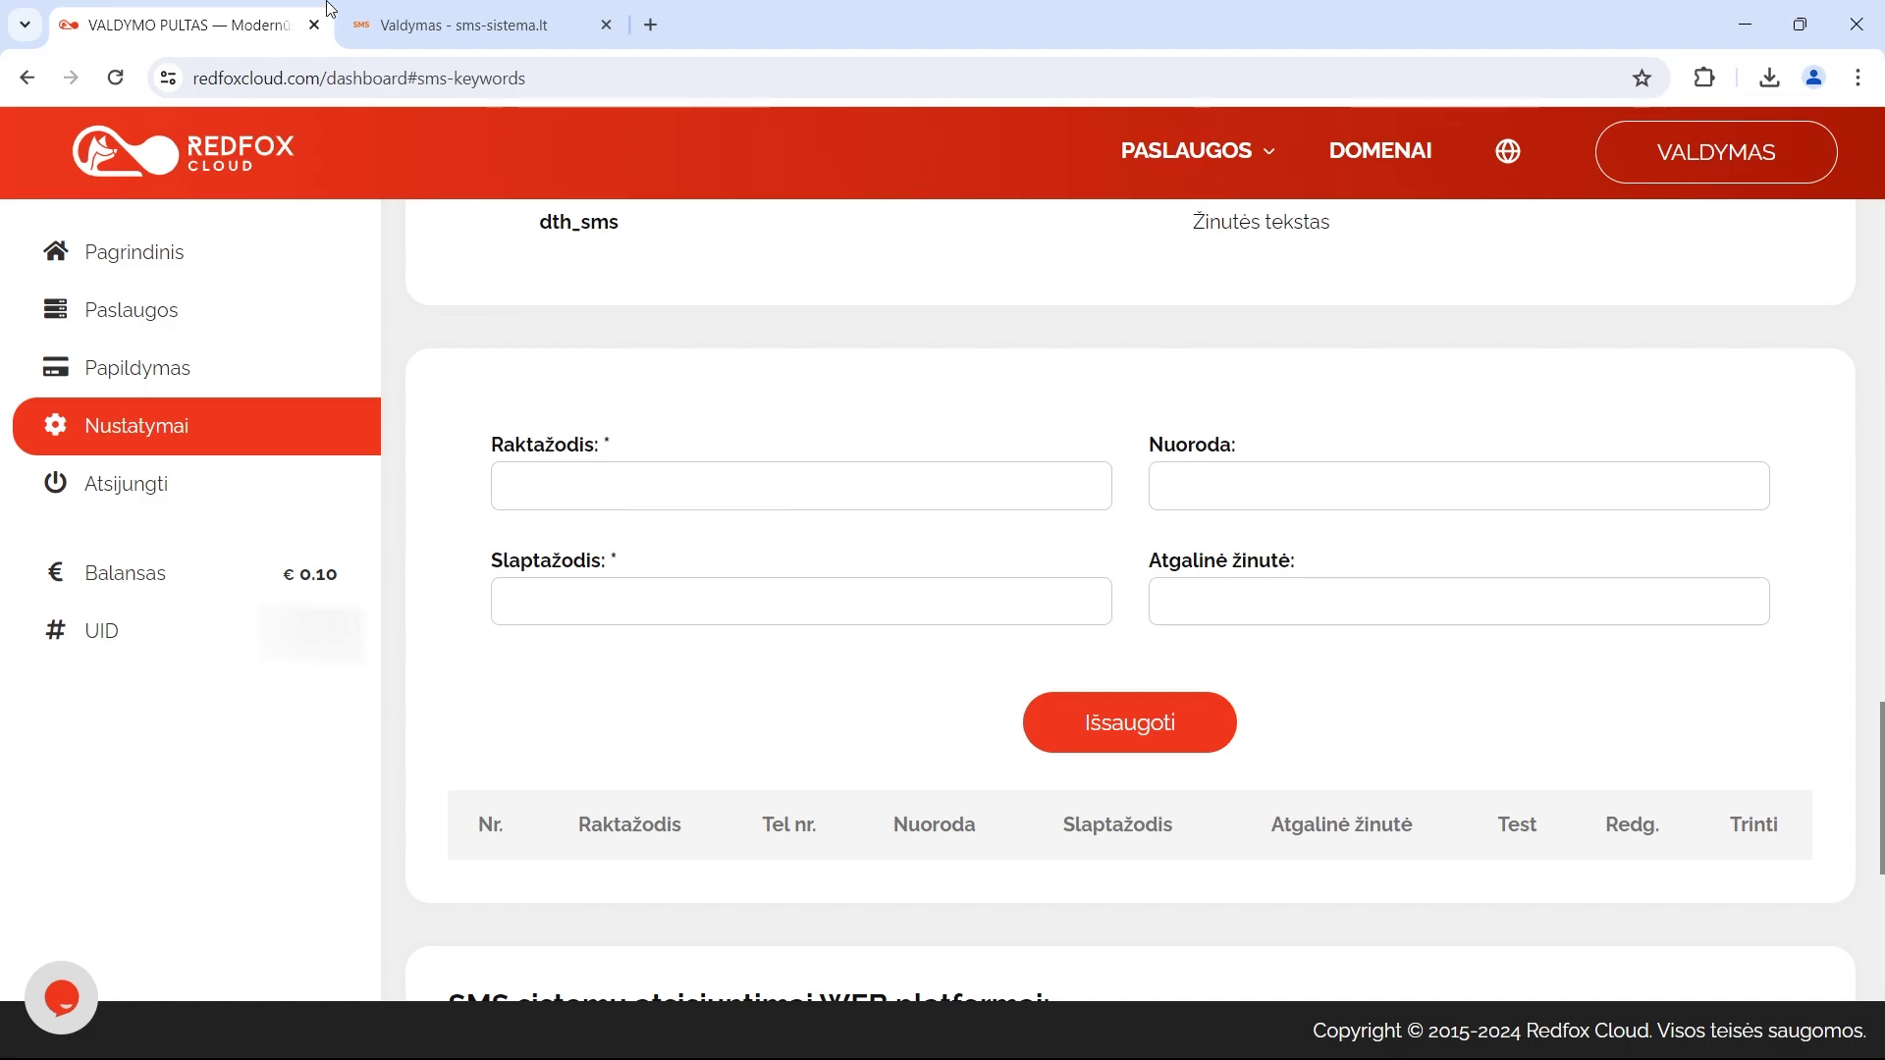
Copy the keyword LapinoVIP from the SMS Sistema instructions into the Raktažodis field of the Redfox Cloud keyword form
{"action": "left_click", "coordinate": [448, 14]}
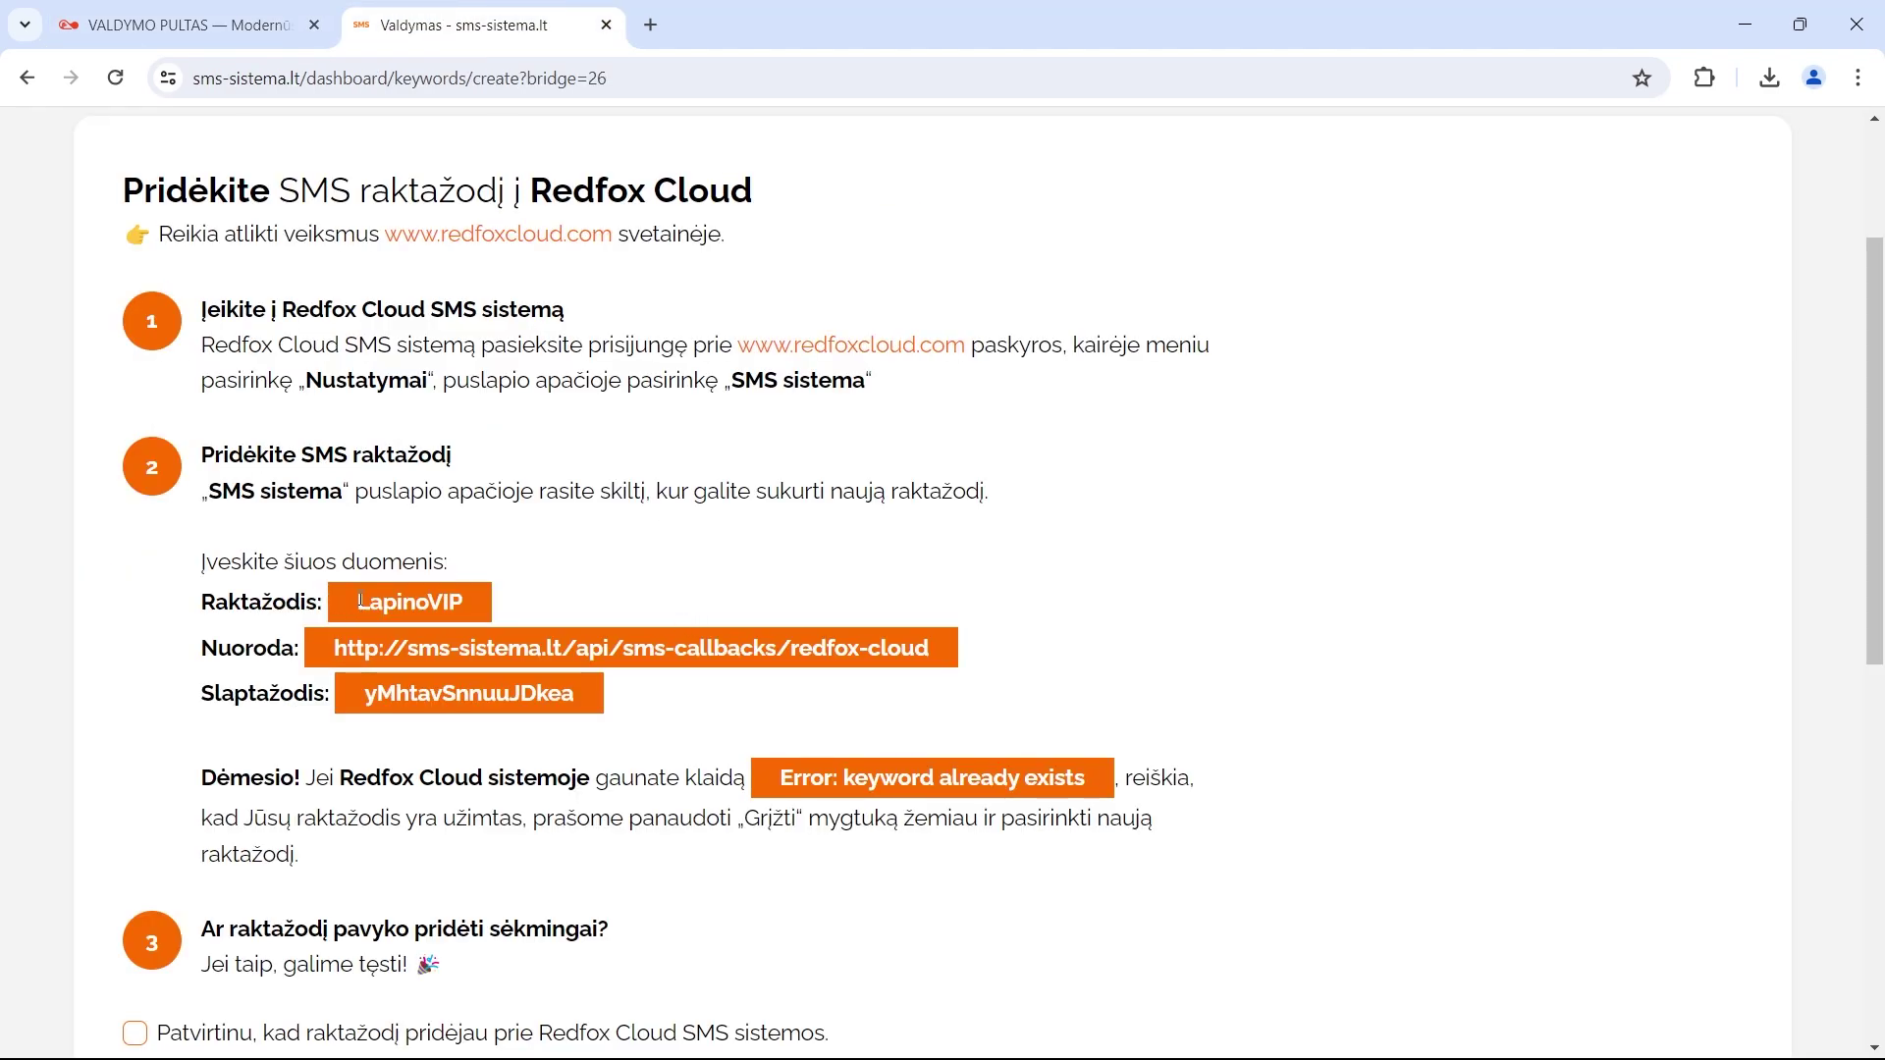
{"action": "left_click_drag", "start_coordinate": [361, 601], "coordinate": [482, 604]}
{"action": "key", "text": "ctrl+c"}
{"action": "left_click", "coordinate": [186, 25]}
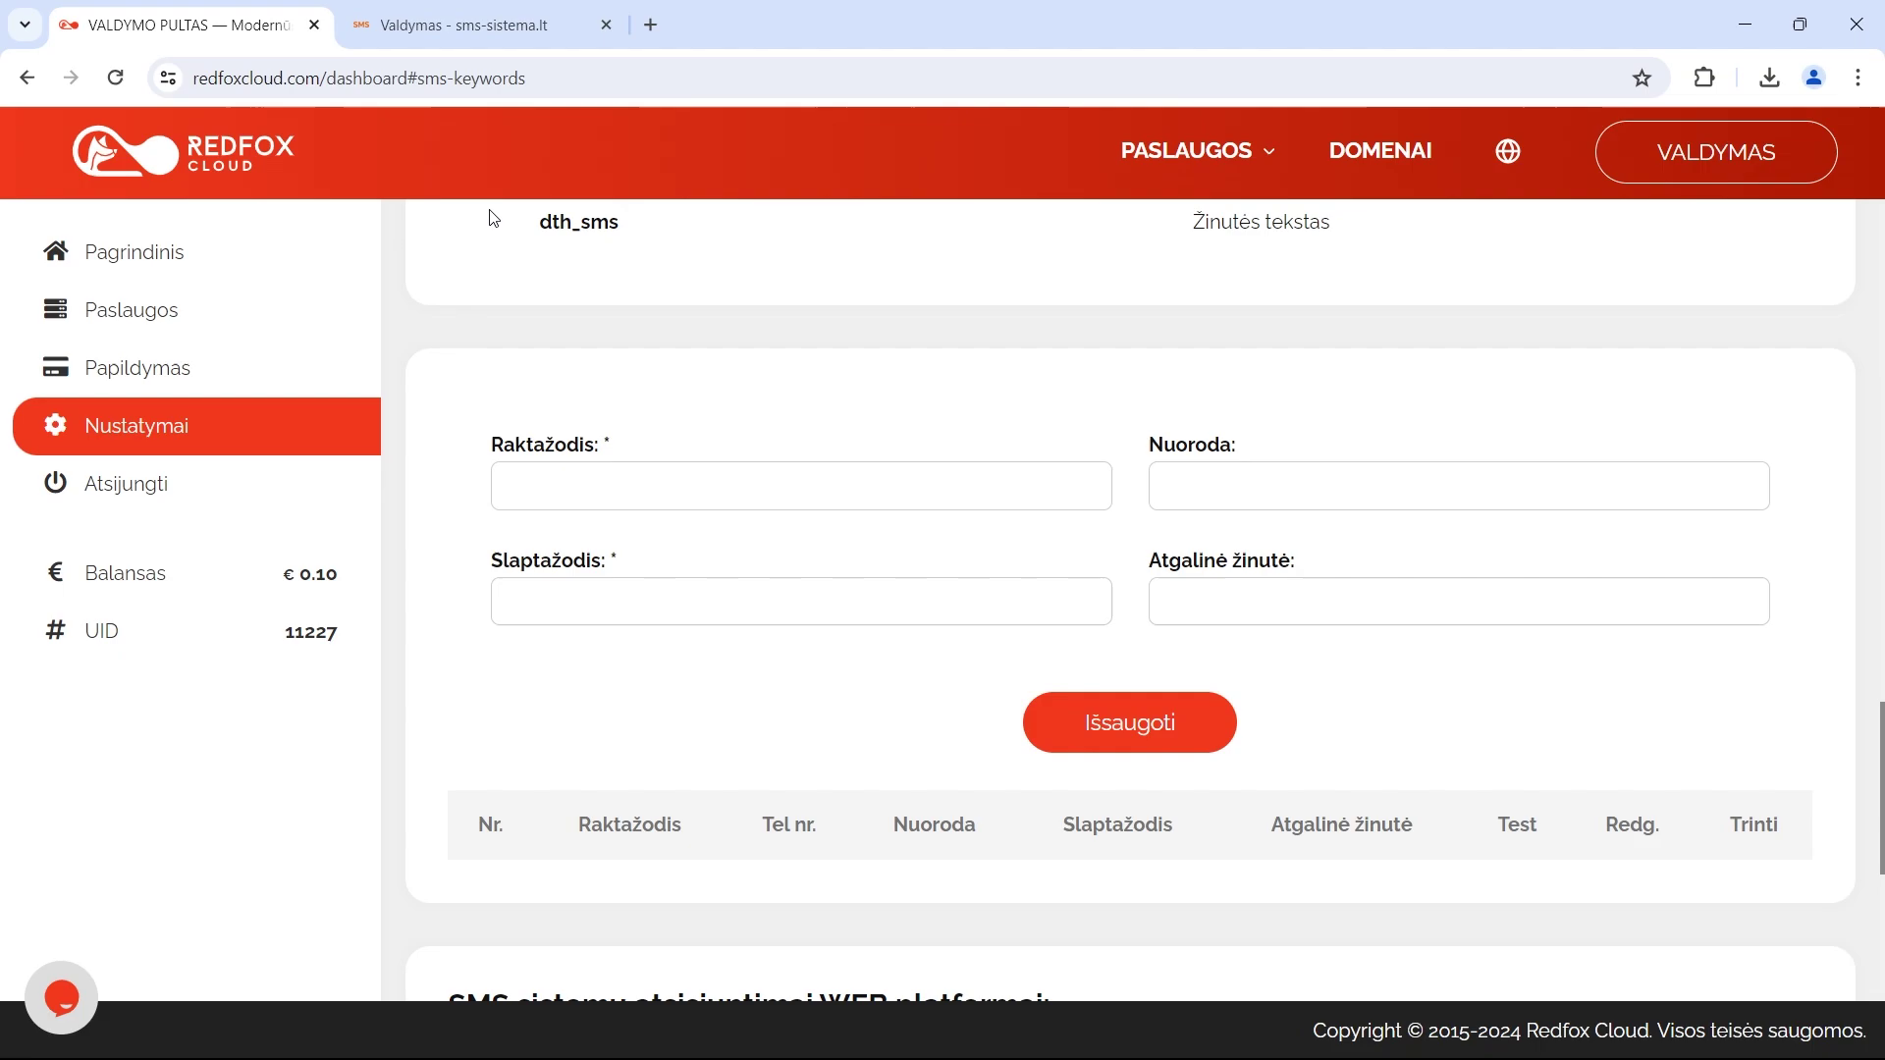
{"action": "left_click", "coordinate": [644, 487]}
{"action": "key", "text": "ctrl+v"}
{"action": "key", "text": "ctrl+Tab"}
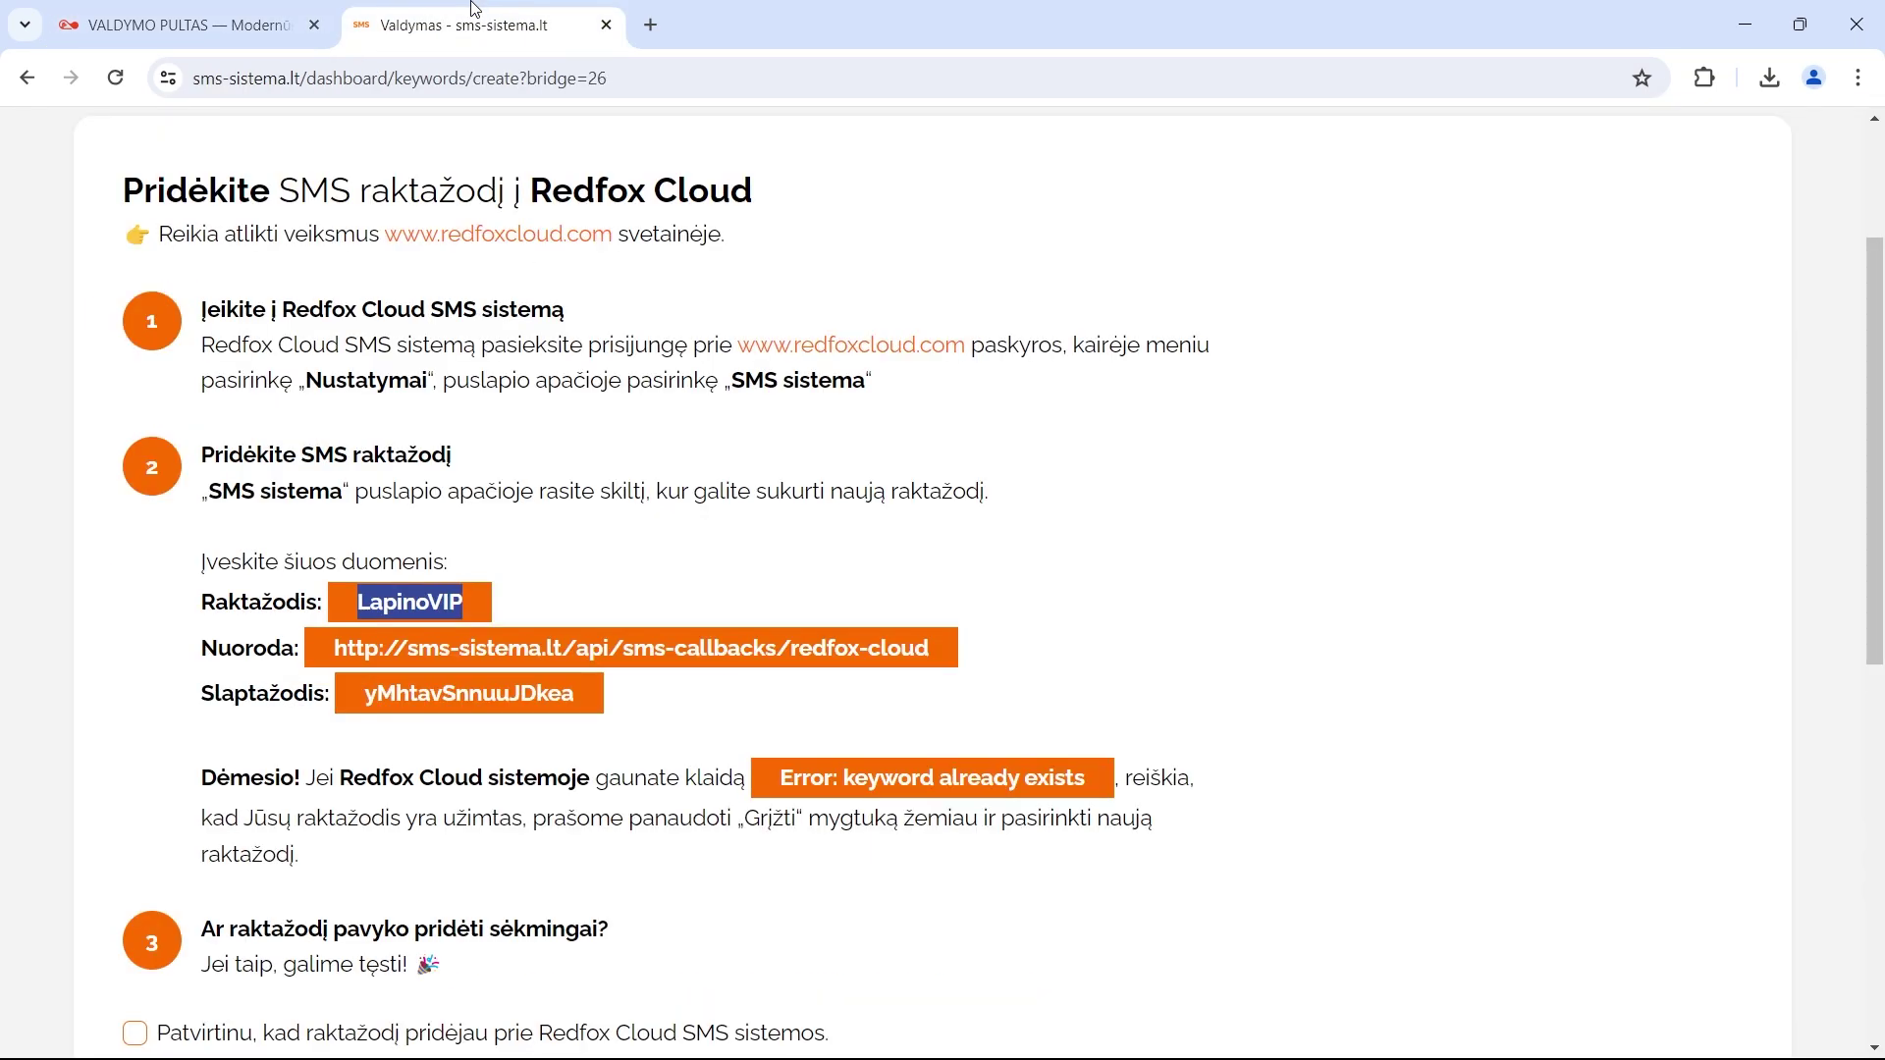
{"action": "left_click_drag", "start_coordinate": [335, 648], "coordinate": [937, 656]}
{"action": "key", "text": "ctrl+c"}
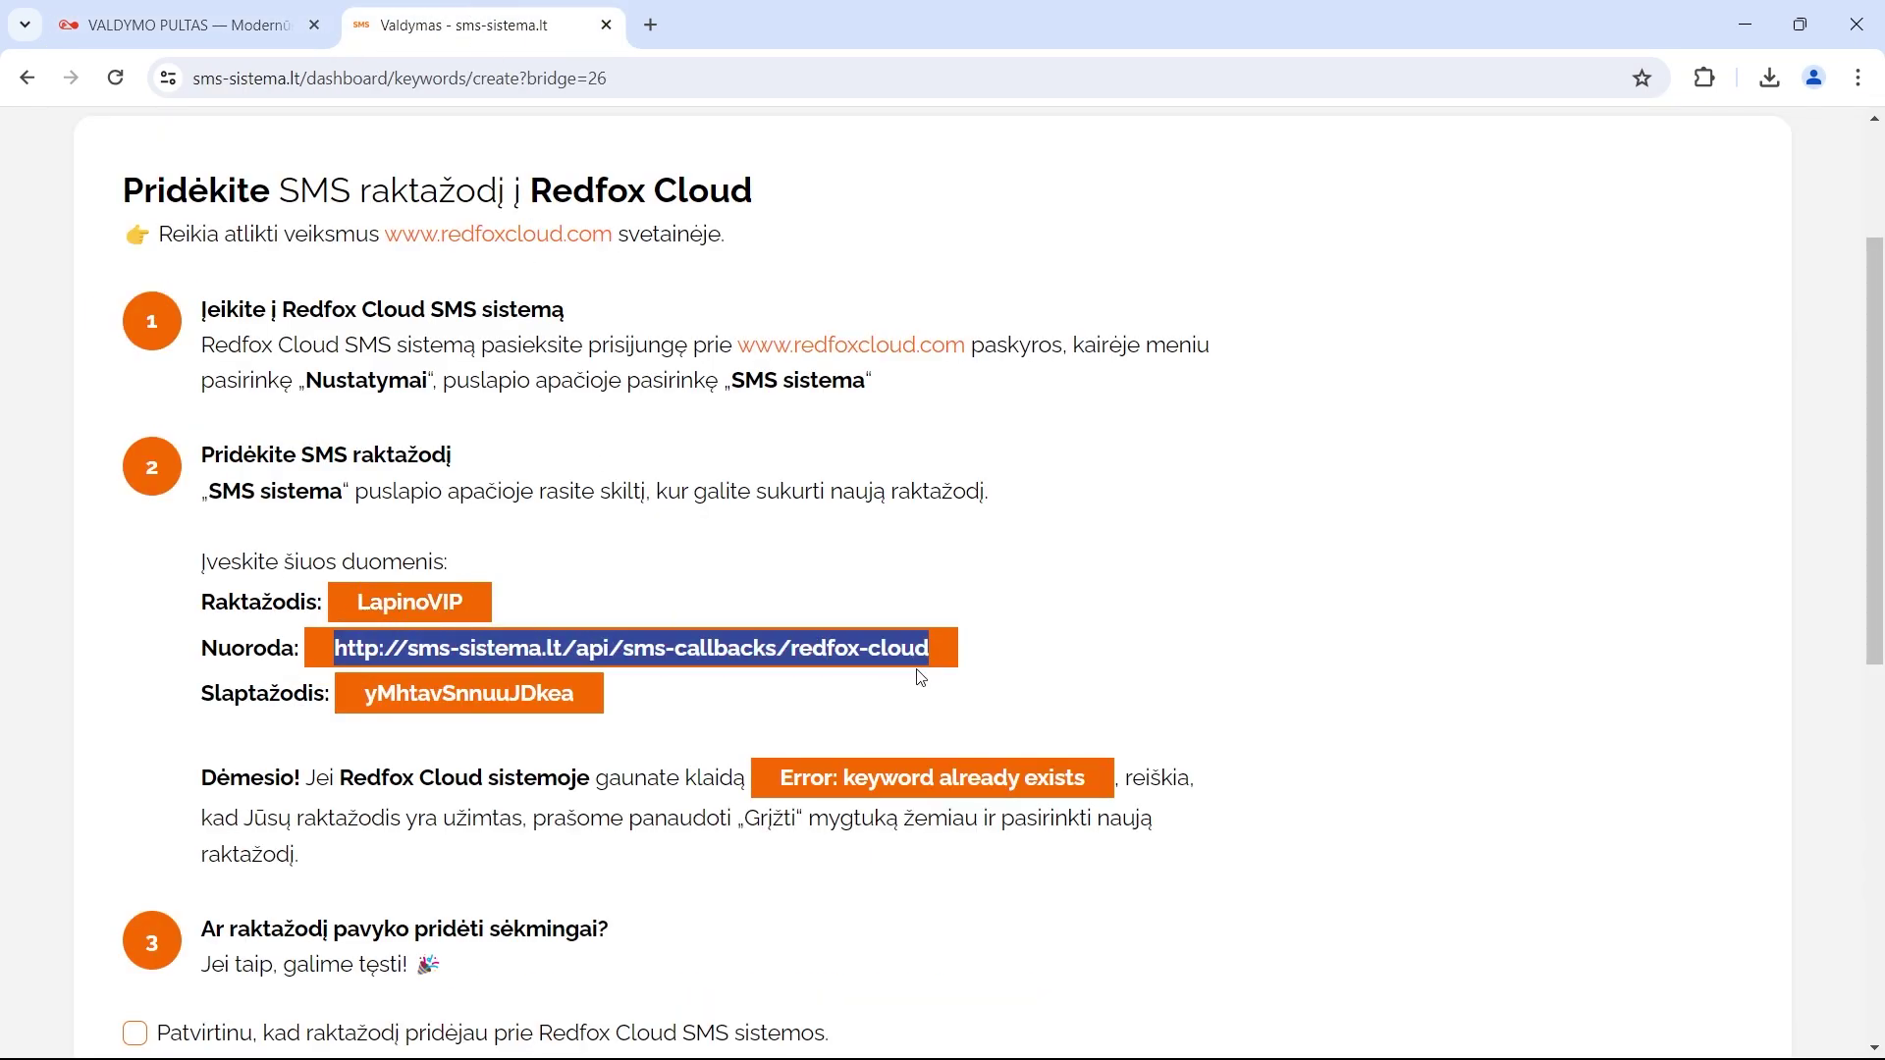
{"action": "key", "text": "ctrl+shift+Tab"}
{"action": "key", "text": "Tab"}
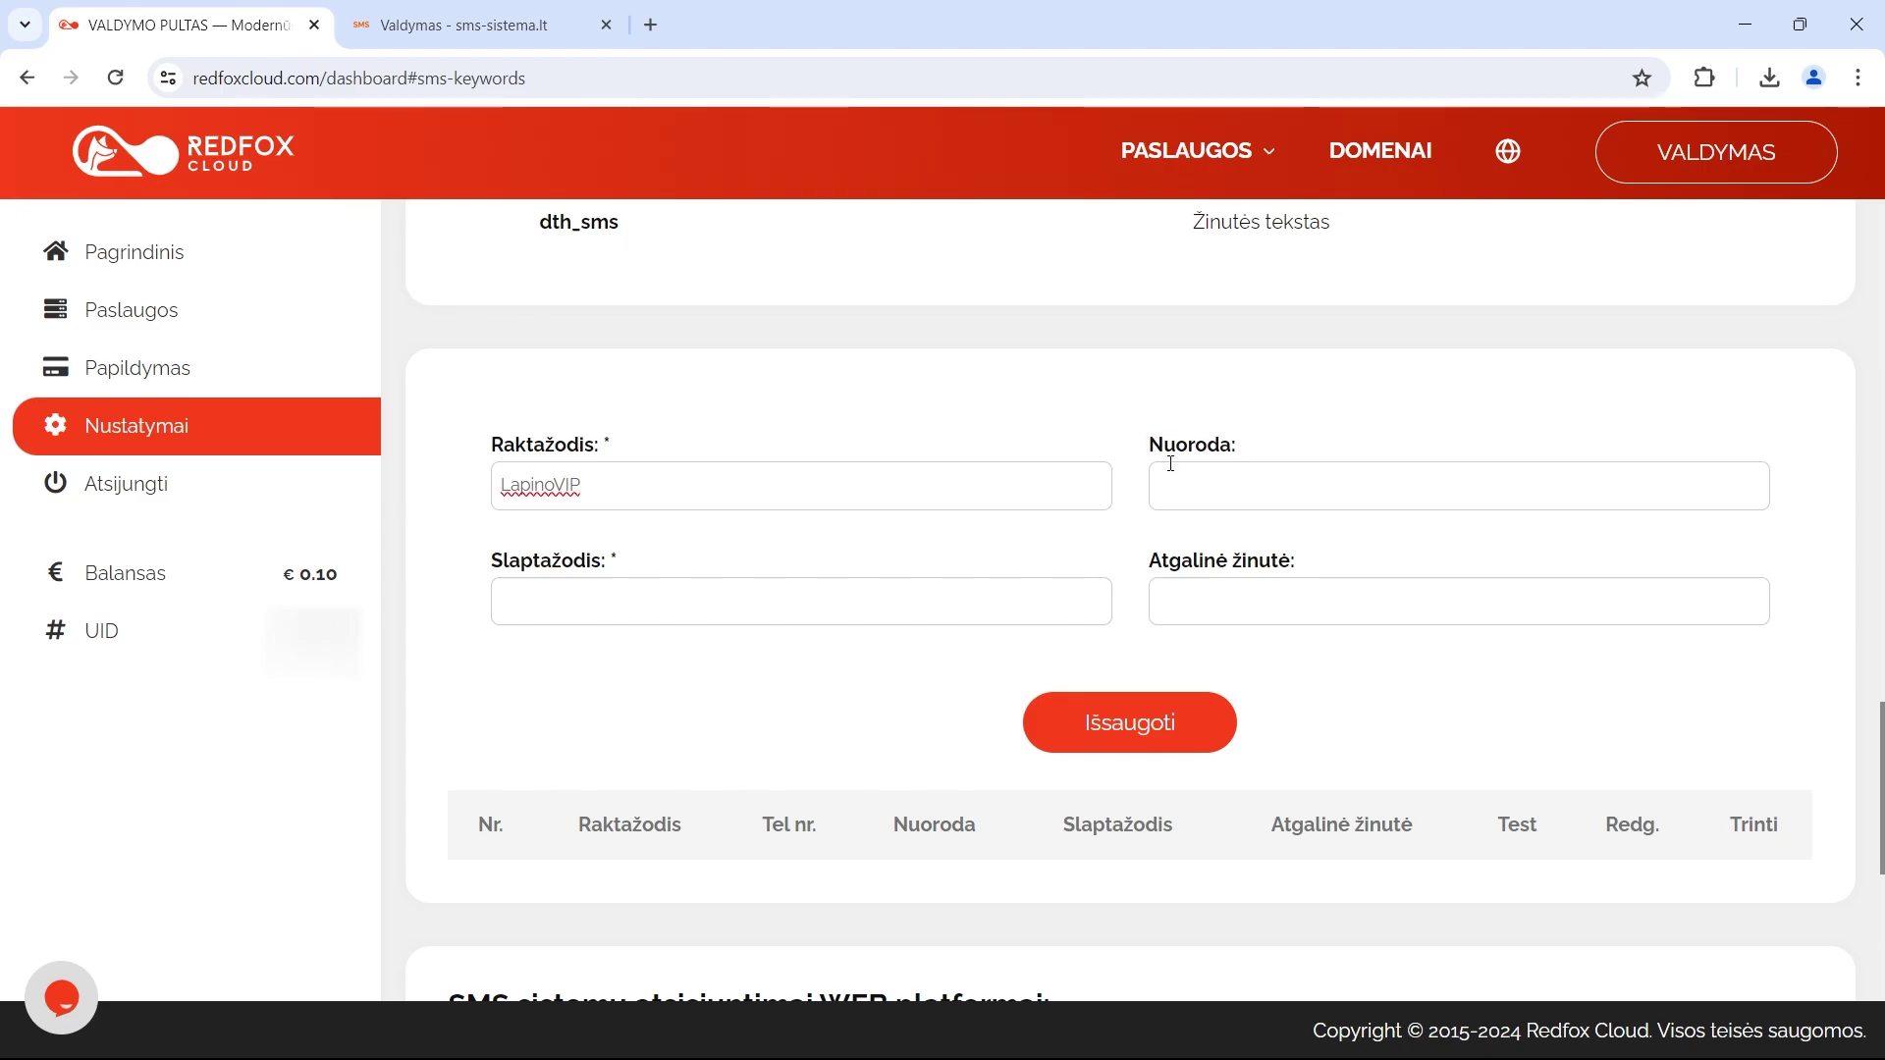
{"action": "key", "text": "ctrl+v"}
Copy the keyword password from the SMS Sistema instructions into the Slaptažodis field of the Redfox Cloud keyword form
{"action": "left_click", "coordinate": [502, 11]}
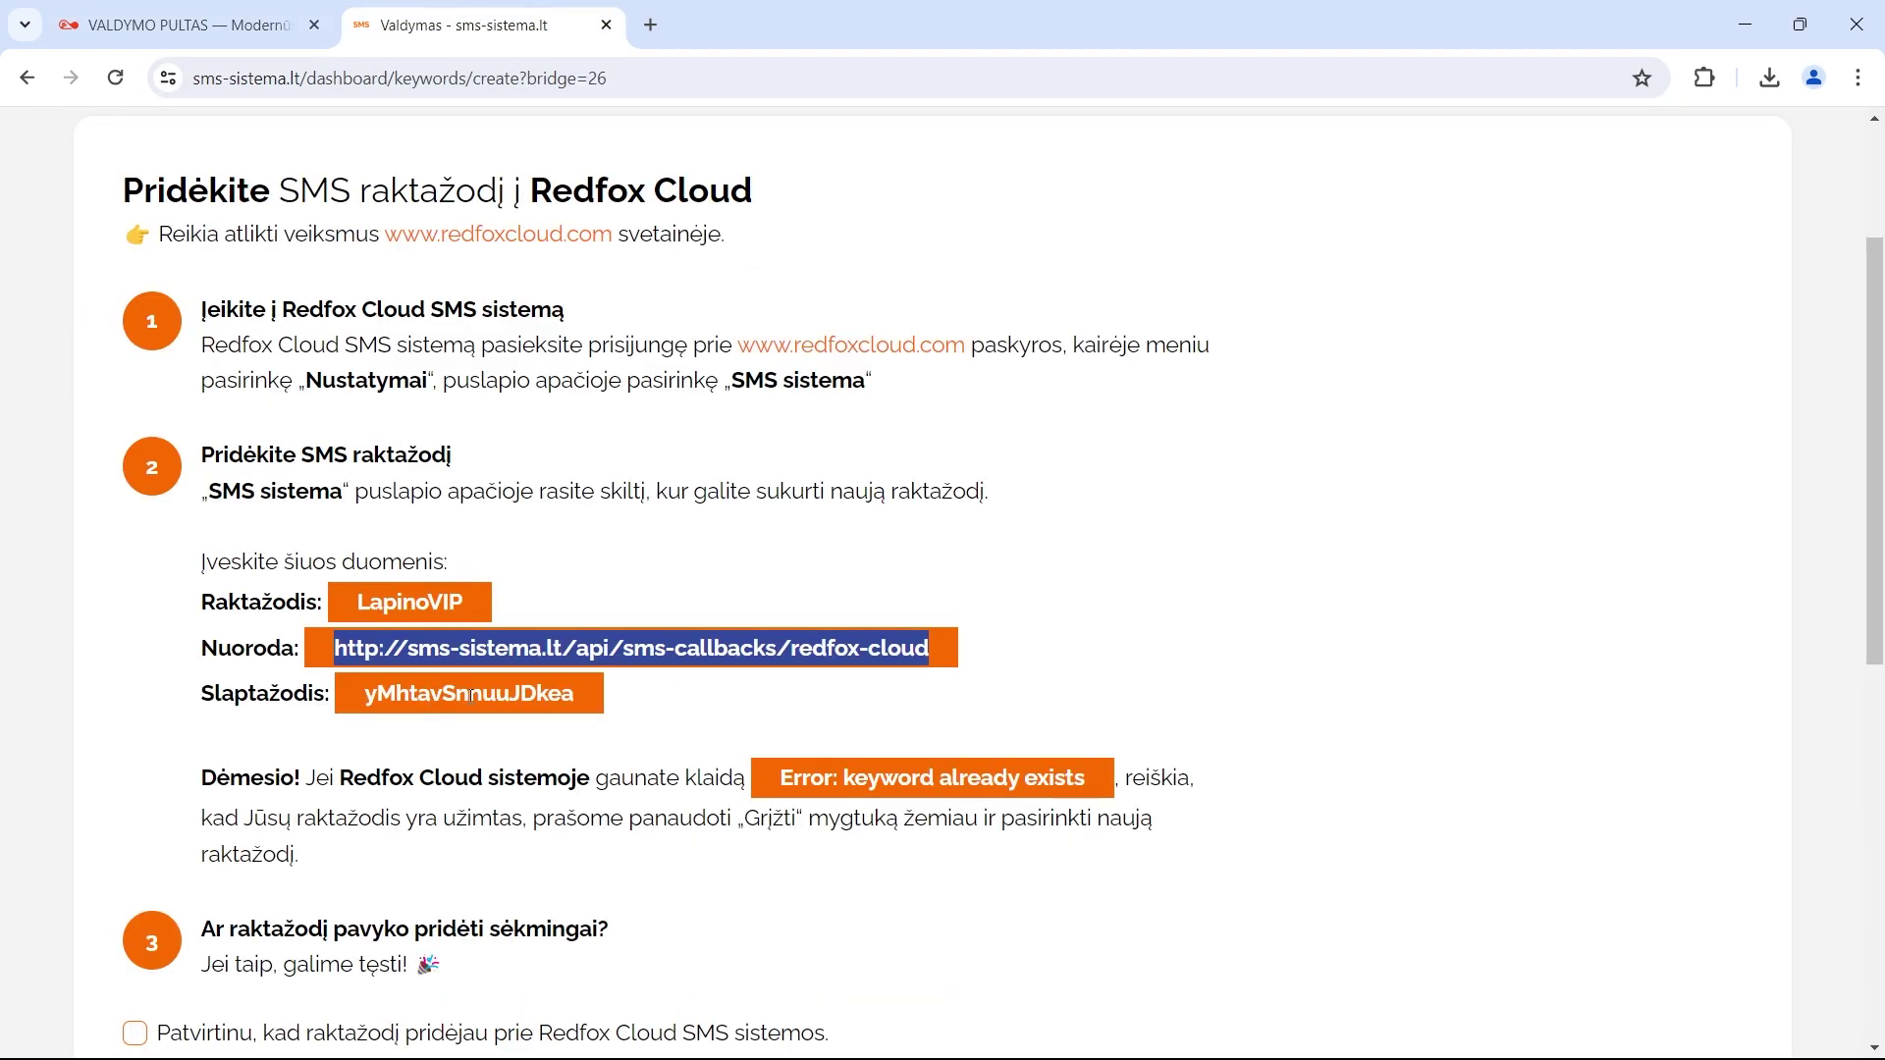
{"action": "left_click_drag", "start_coordinate": [369, 698], "coordinate": [584, 697]}
{"action": "key", "text": "ctrl+c"}
{"action": "left_click", "coordinate": [317, 17]}
{"action": "left_click", "coordinate": [734, 594]}
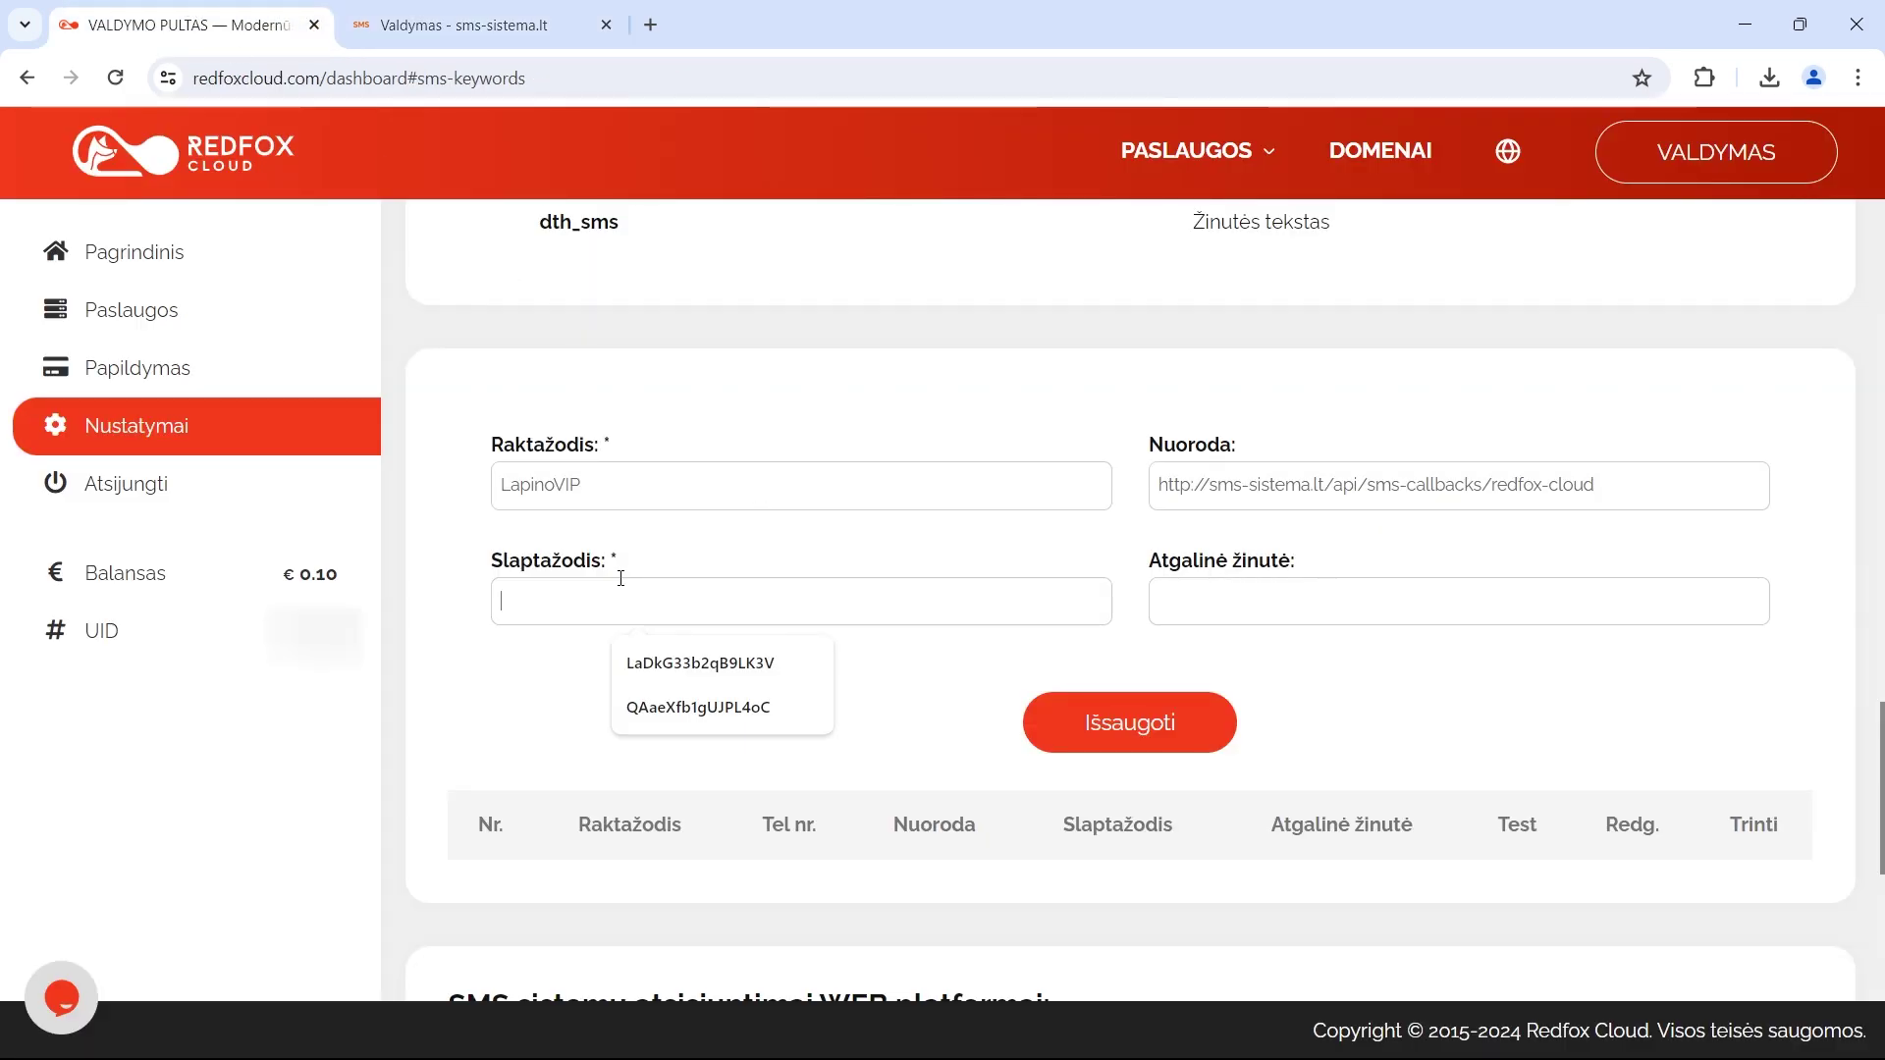
{"action": "key", "text": "ctrl+v"}
Enter "Dėkoju, kad užsisakei" as the Atgalinė žinutė reply message and save the LapinoVIP keyword
{"action": "left_click", "coordinate": [1221, 607]}
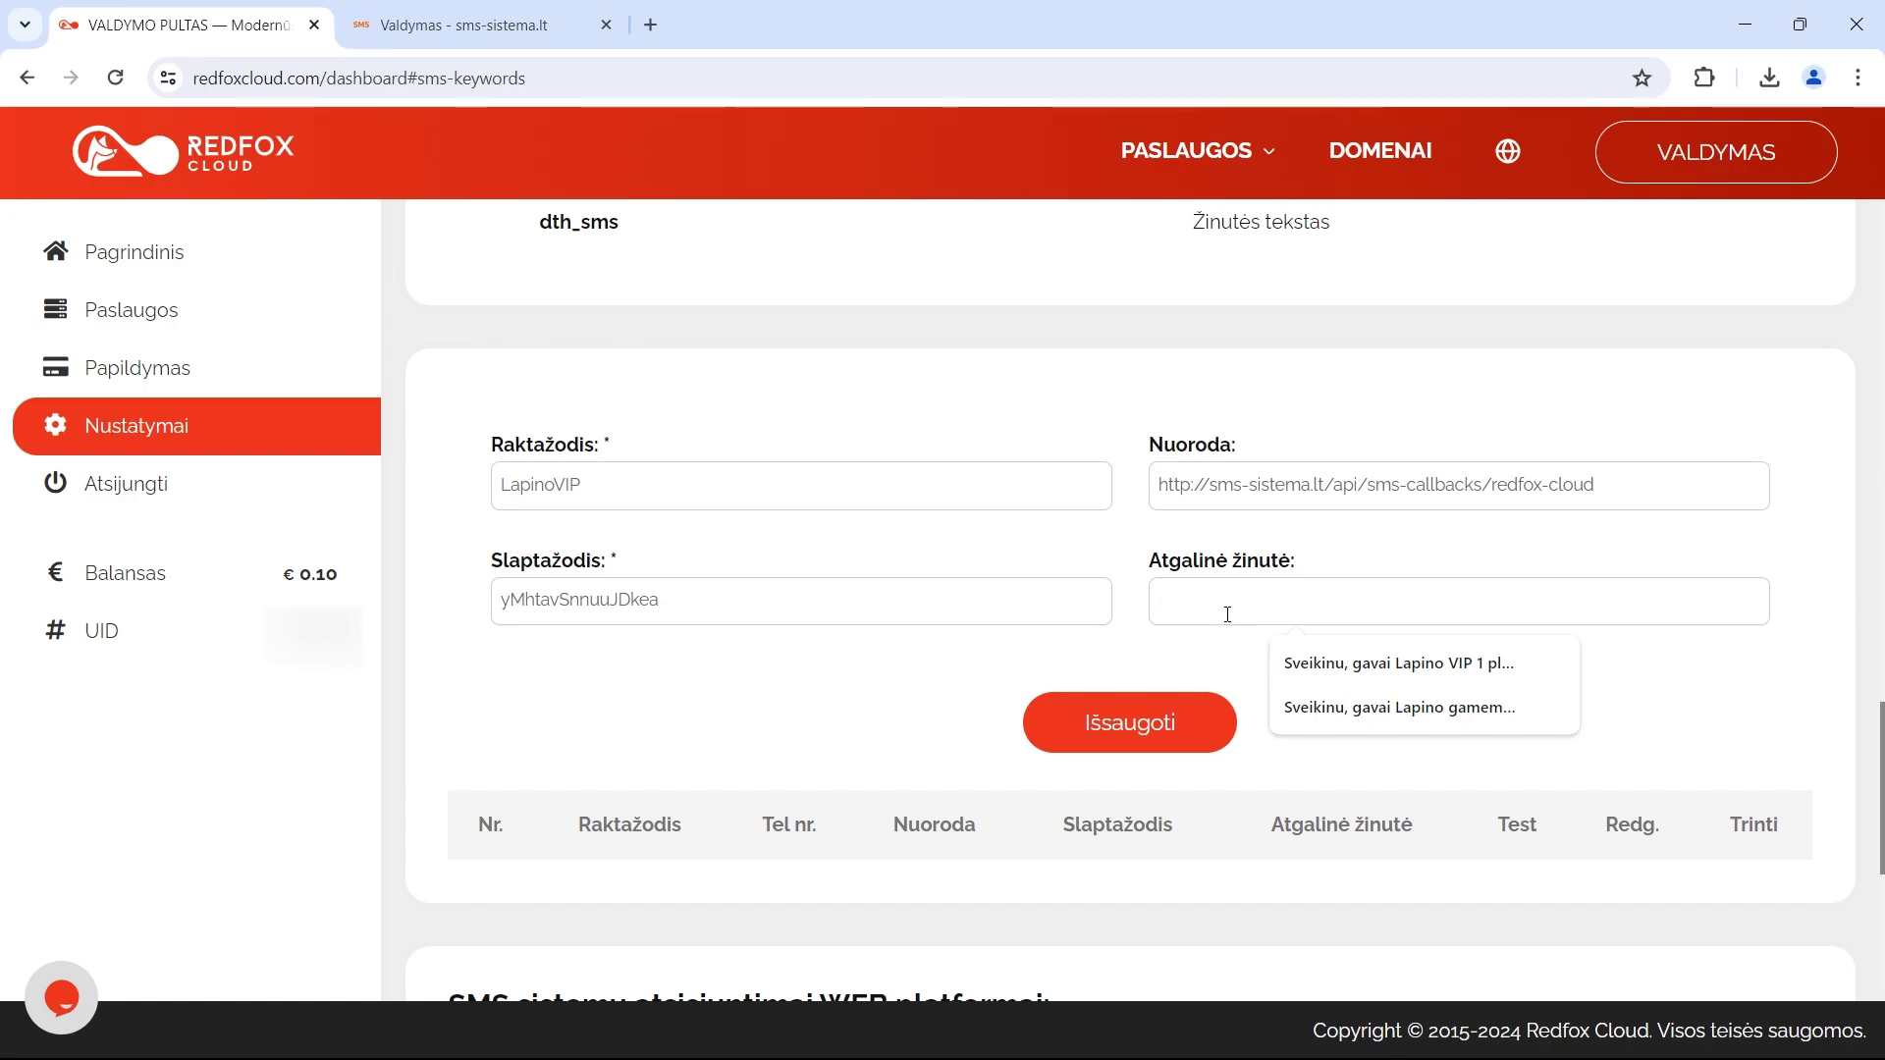
{"action": "type", "text": "Dėkoju,"}
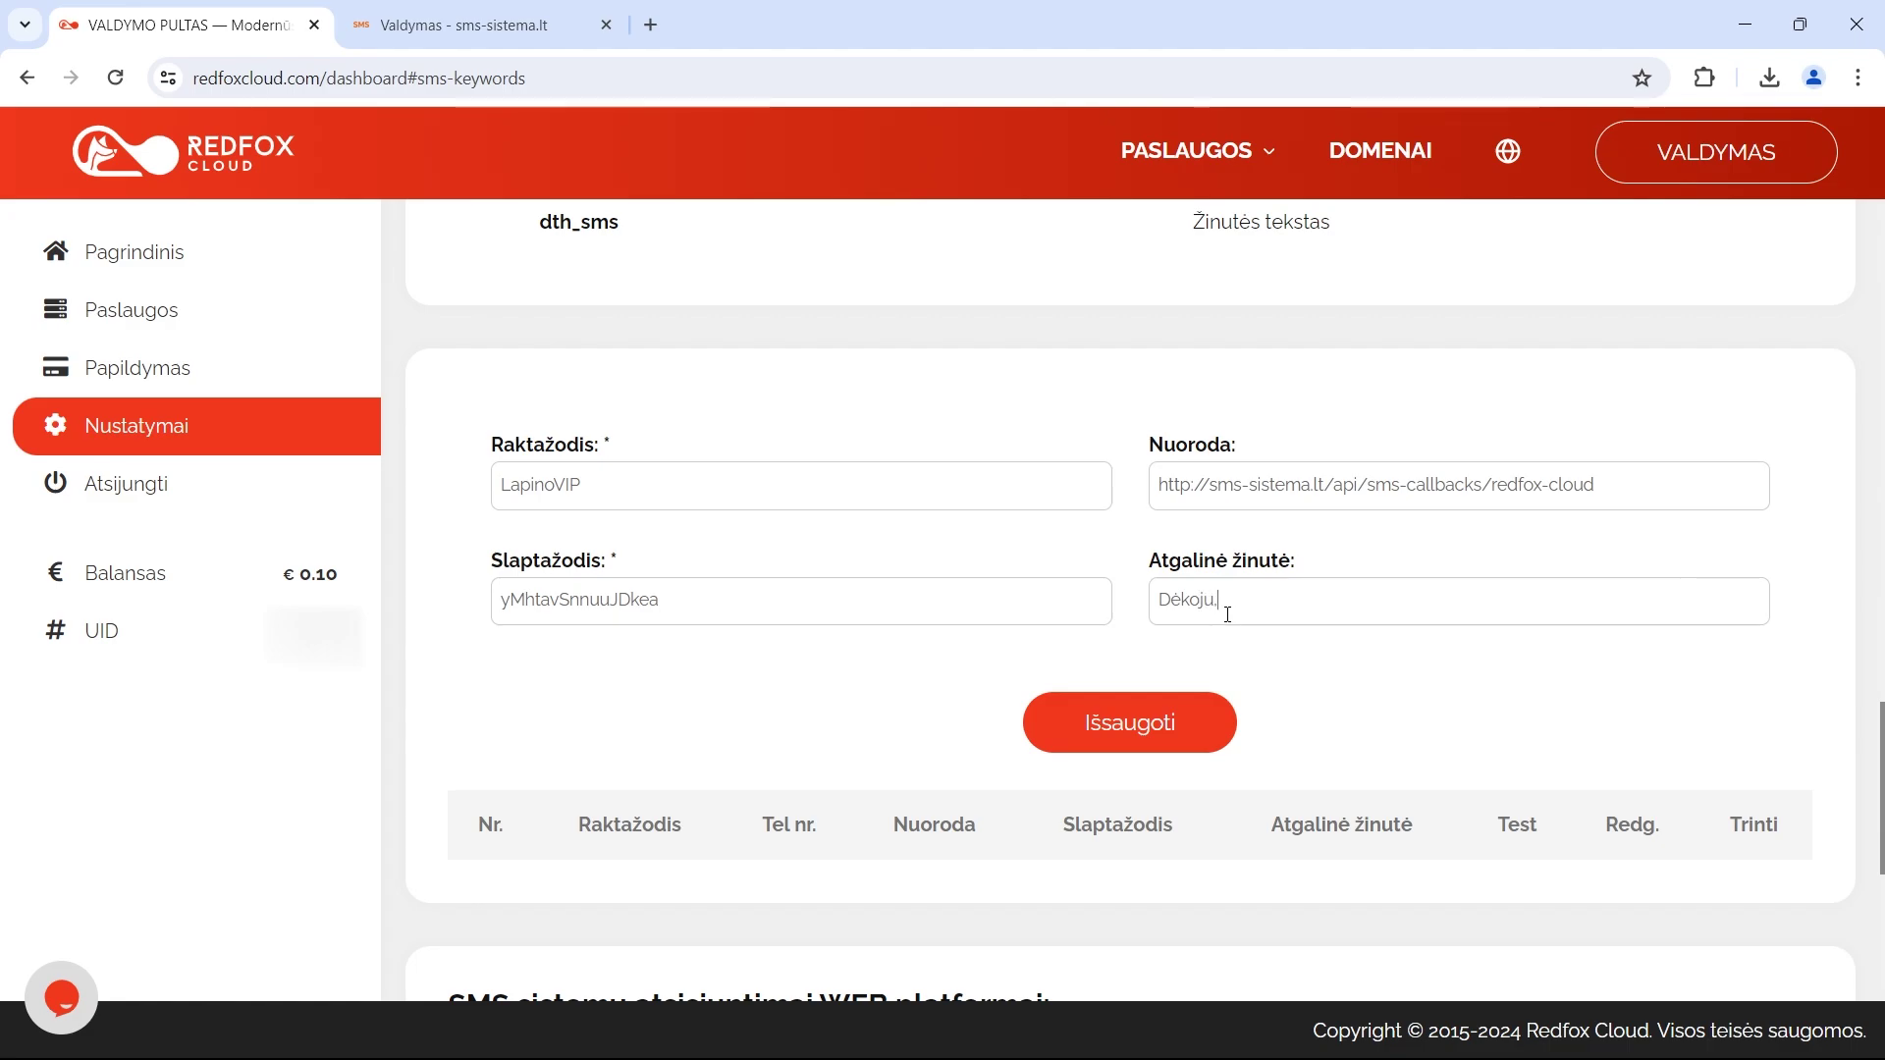
{"action": "type", "text": " kad užsisakei"}
{"action": "scroll", "coordinate": [1281, 643], "scroll_direction": "down", "scroll_amount": 1}
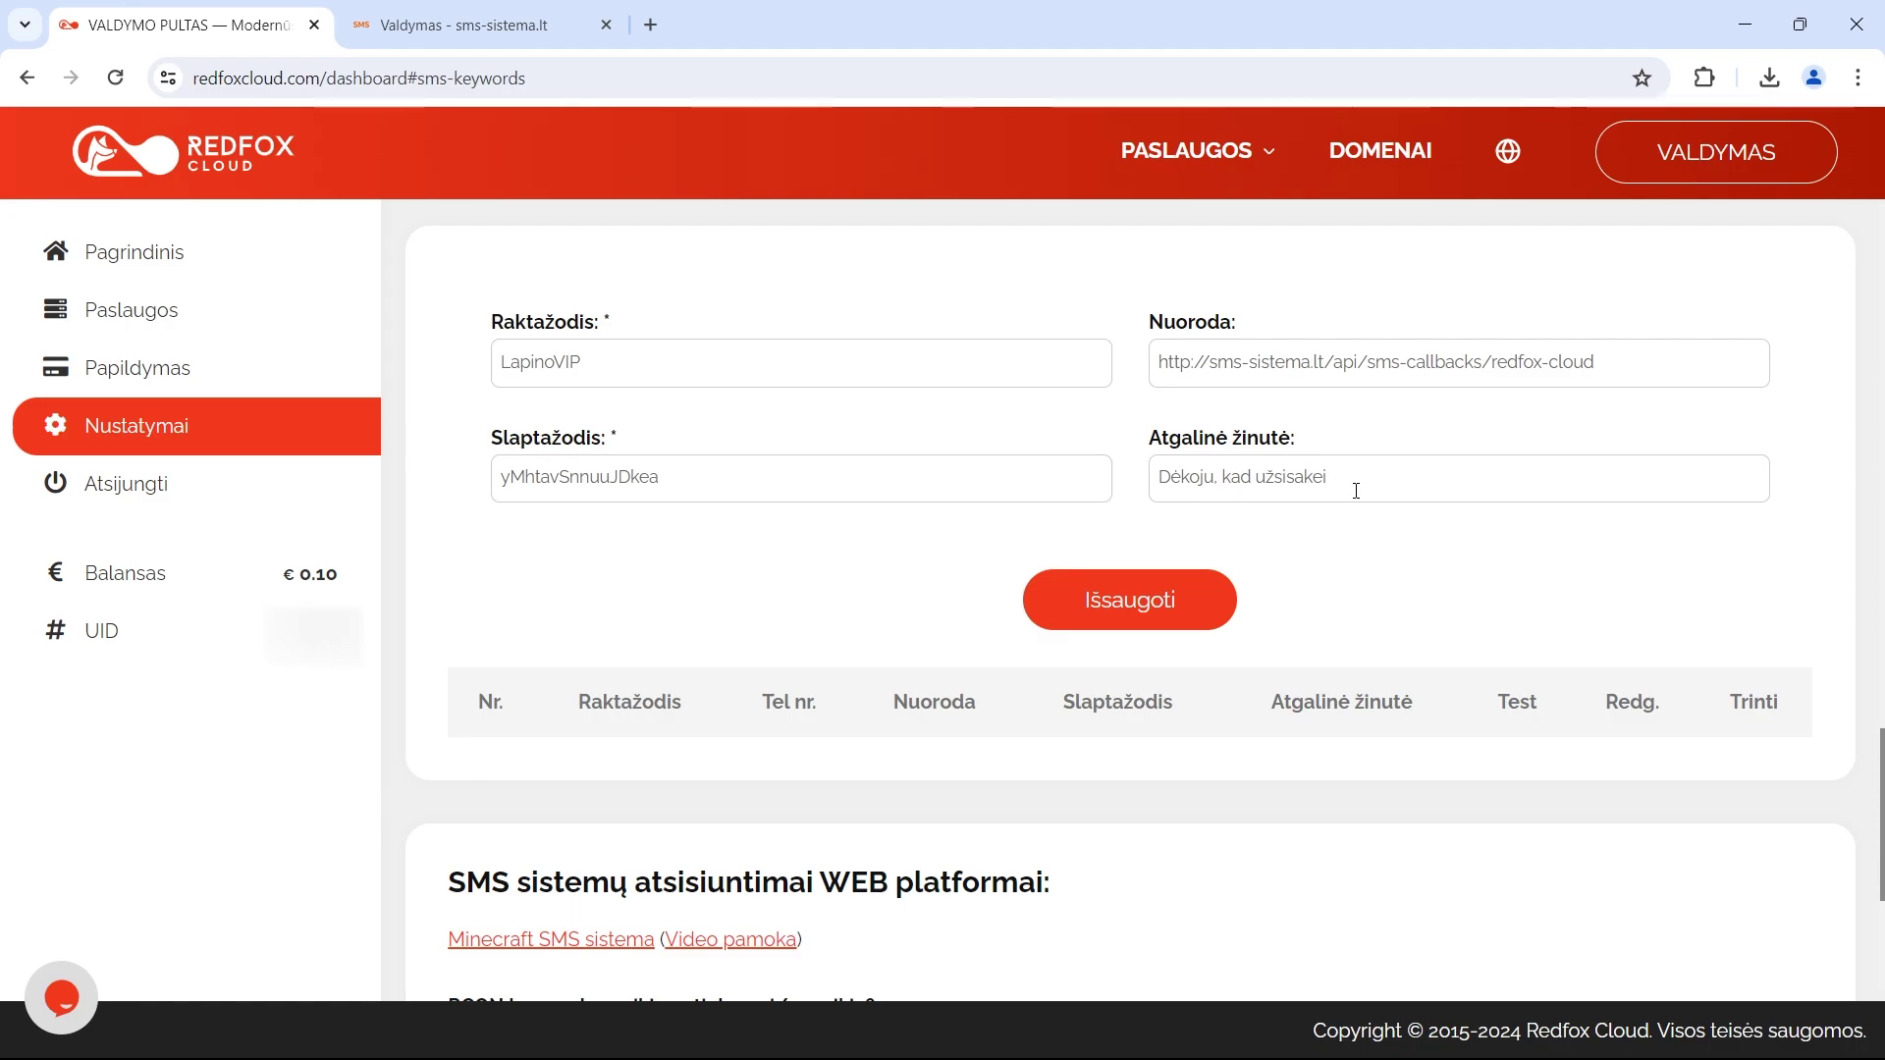
{"action": "left_click", "coordinate": [1084, 595]}
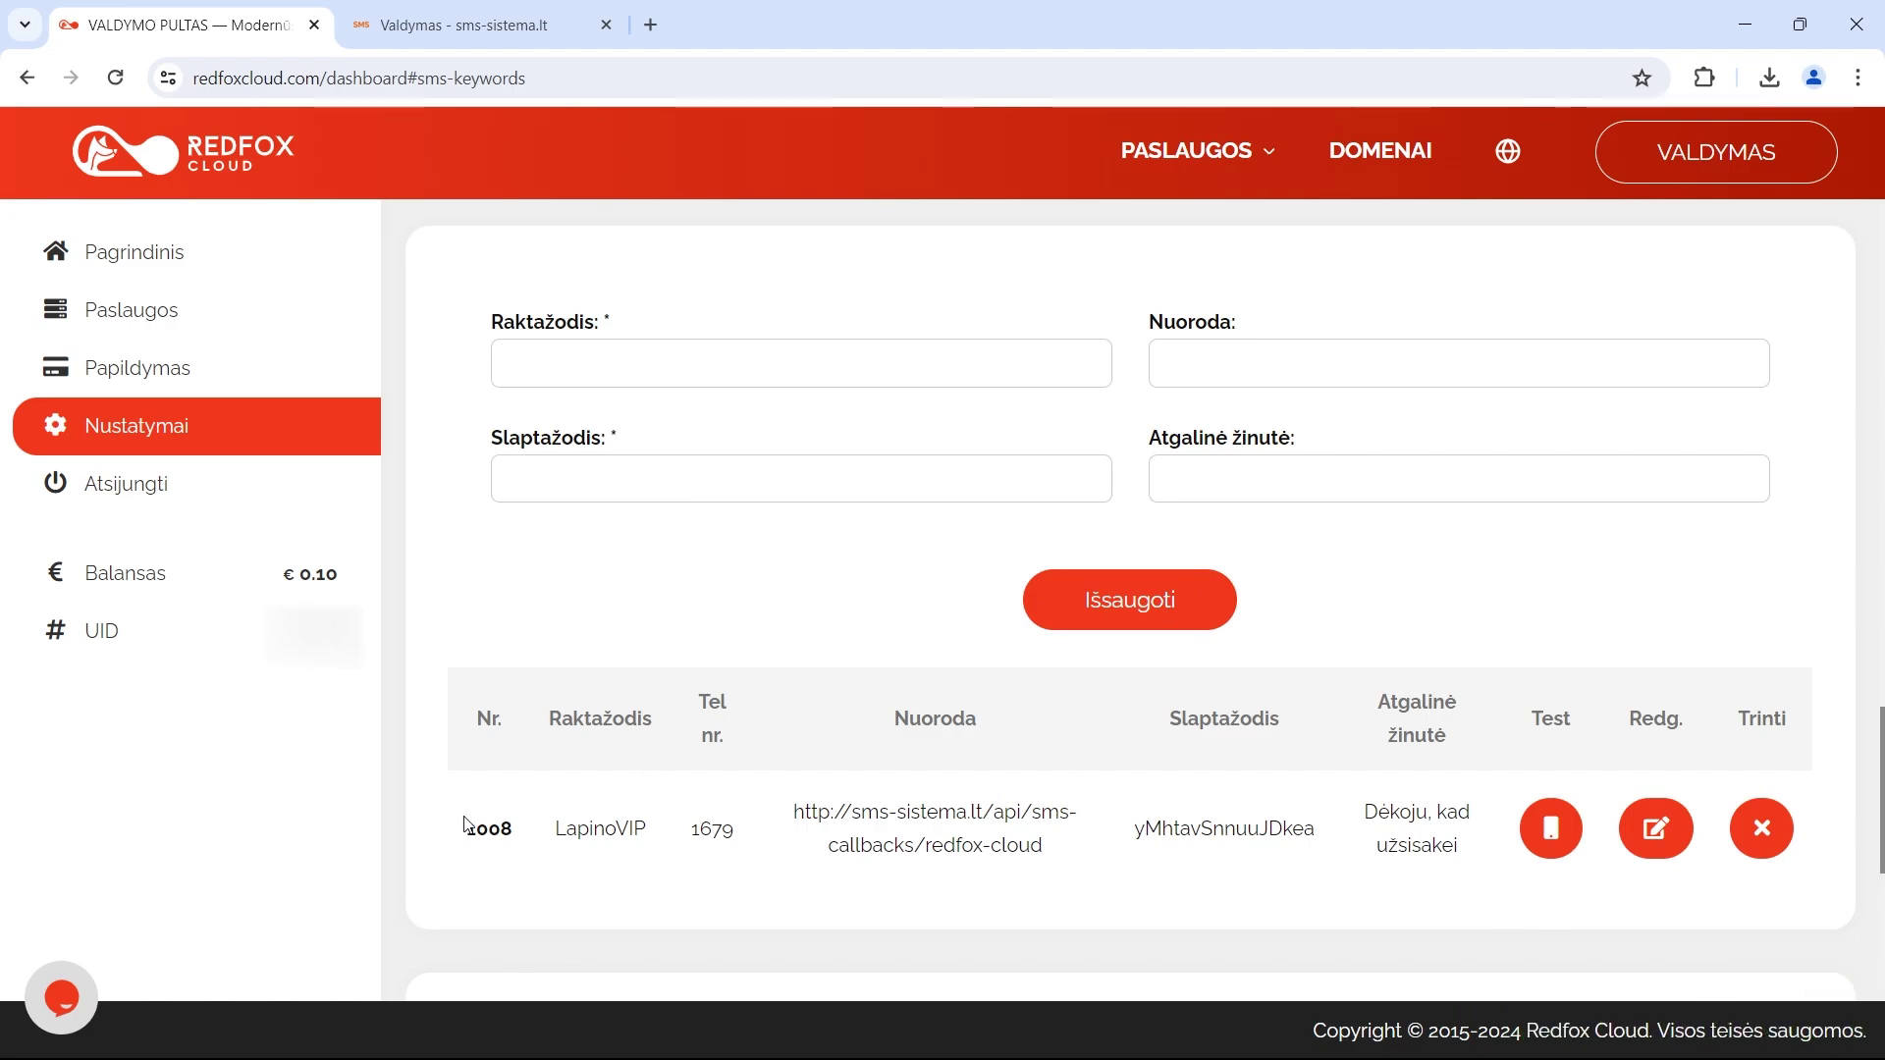
{"action": "left_click_drag", "start_coordinate": [462, 827], "coordinate": [1435, 852]}
Return to the SMS Sistema page, confirm that the keyword was added to the Redfox Cloud SMS system, and continue
{"action": "left_click", "coordinate": [452, 24]}
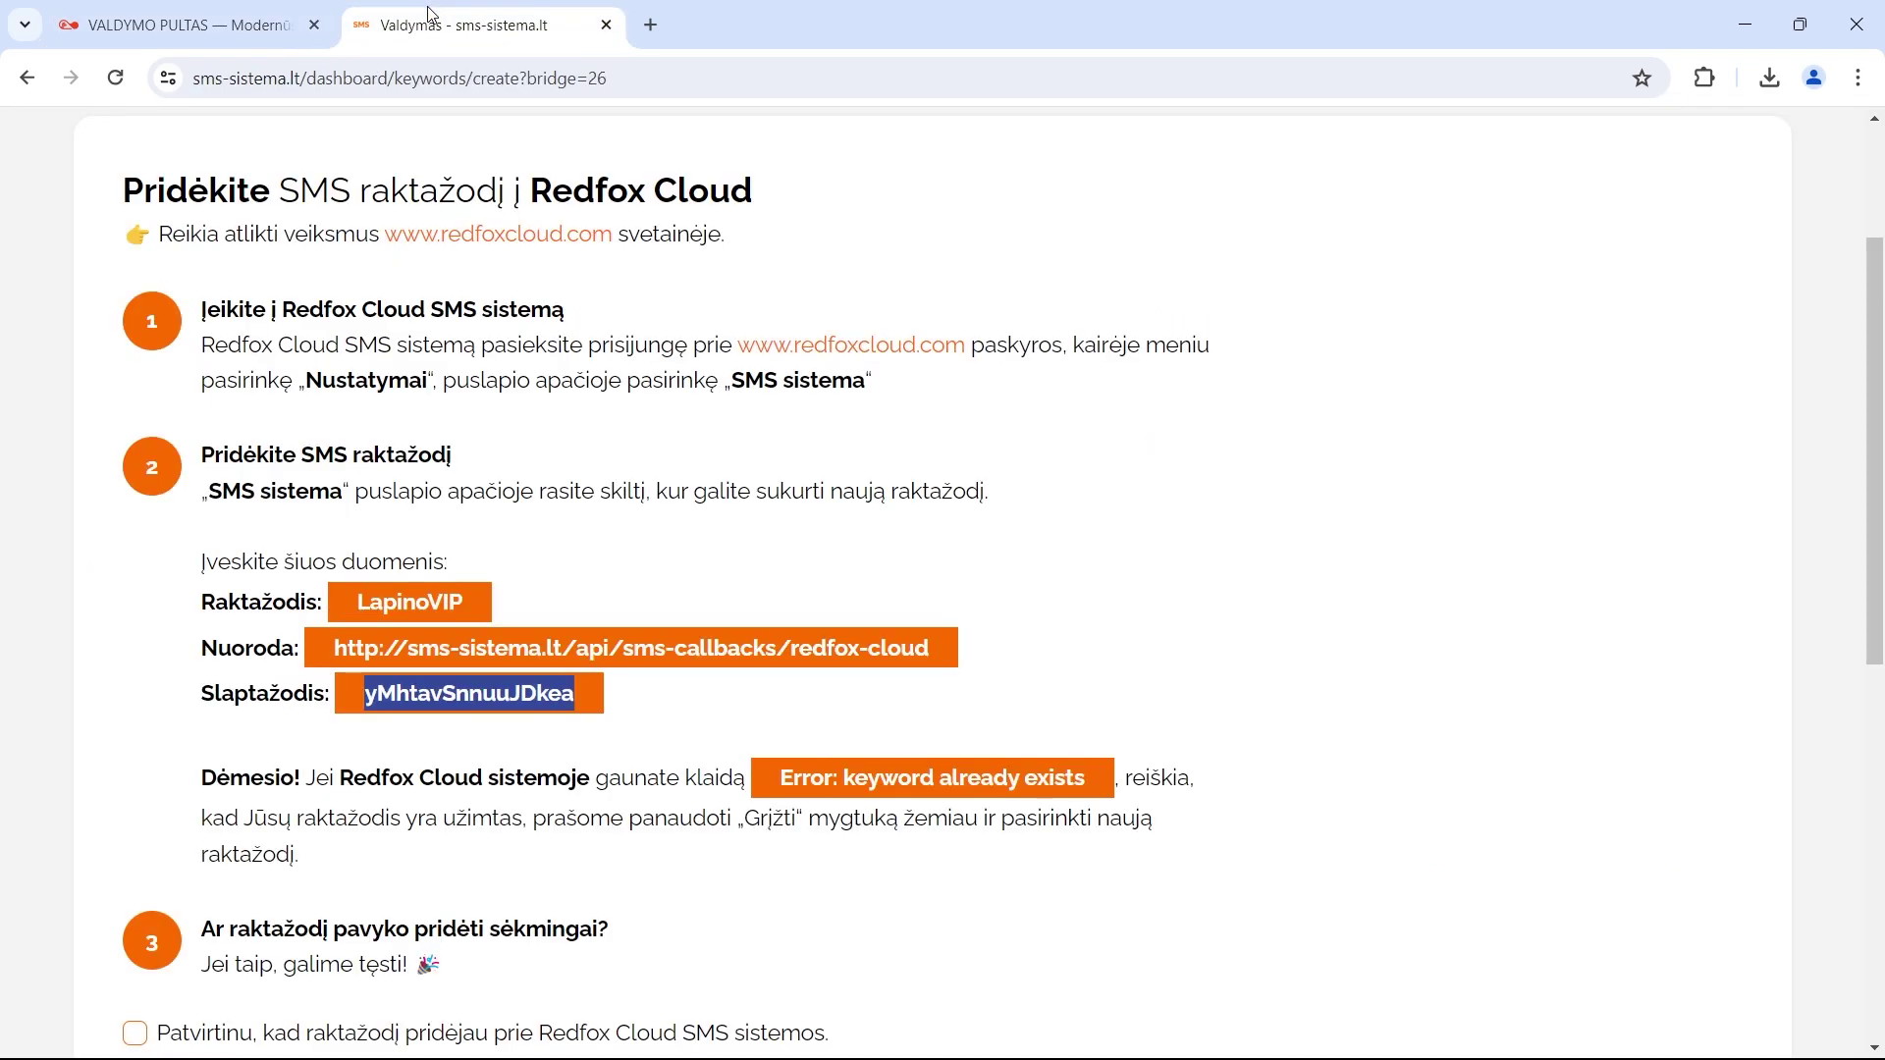
{"action": "scroll", "coordinate": [444, 674], "scroll_direction": "down", "scroll_amount": 5}
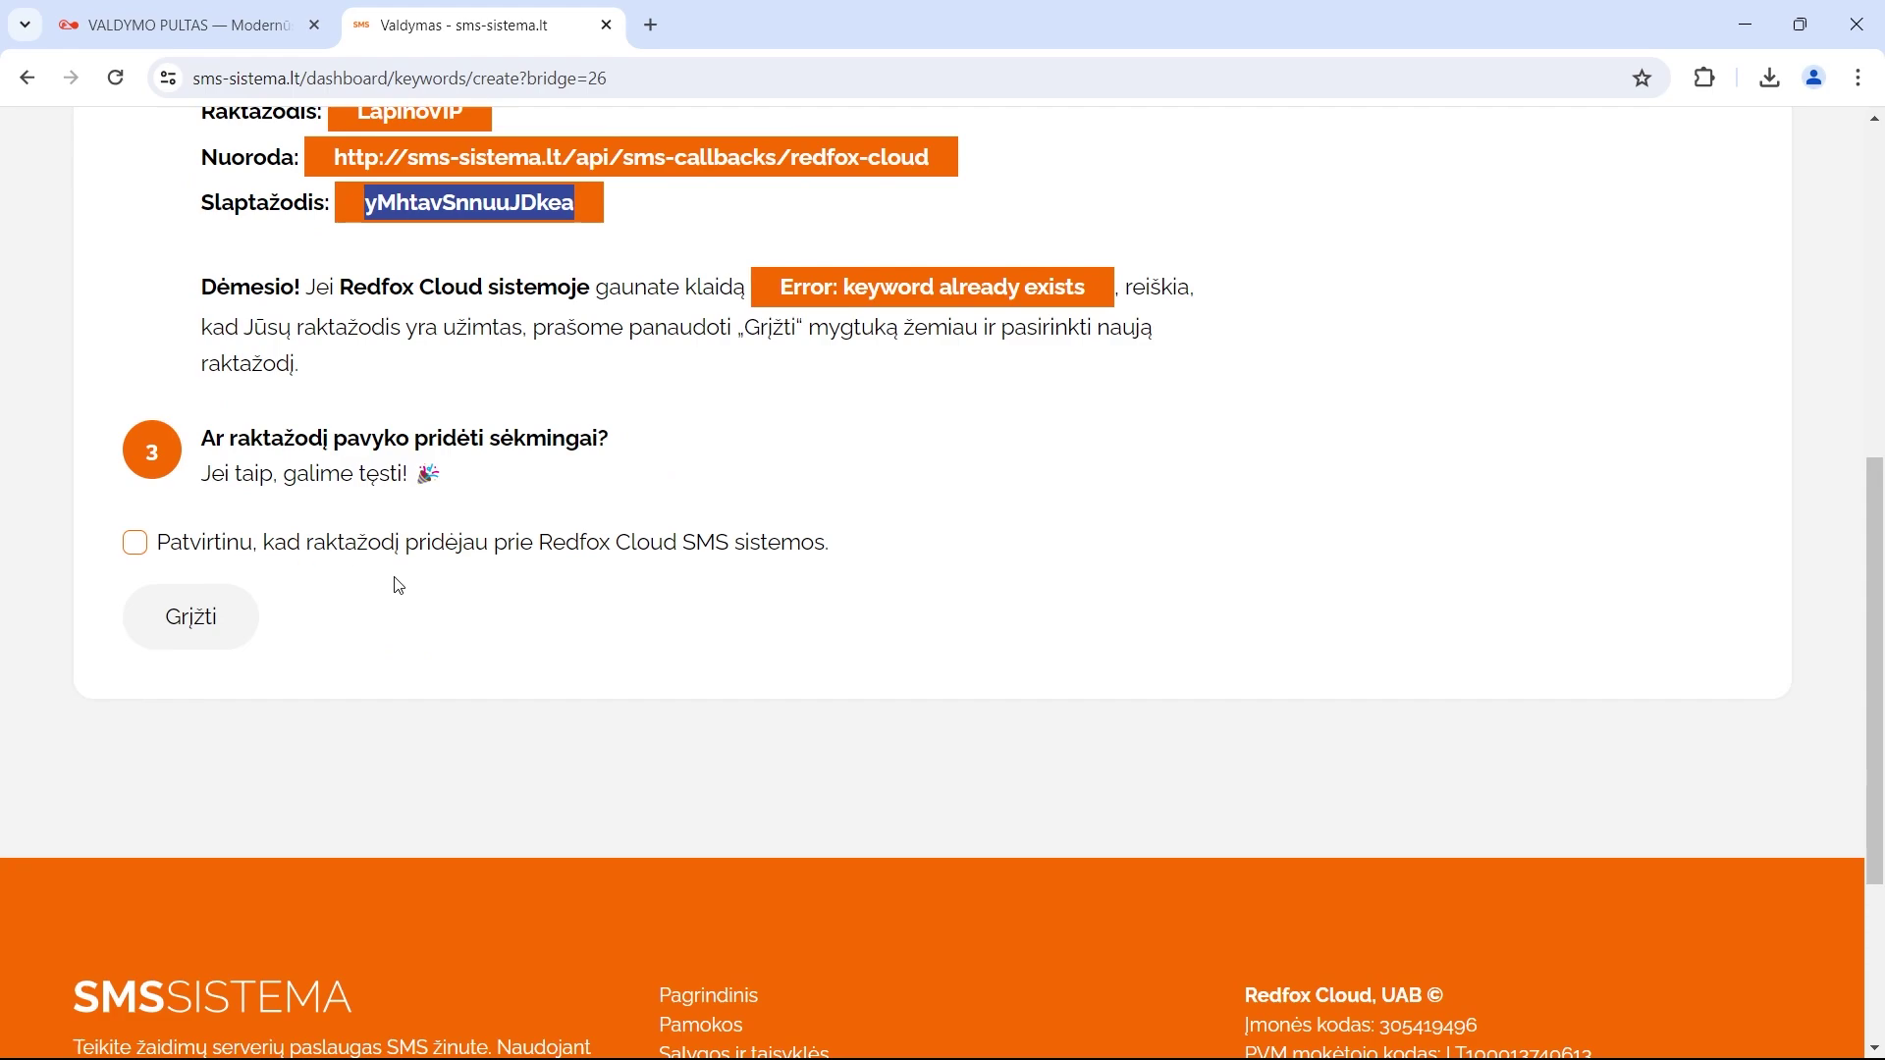
{"action": "left_click", "coordinate": [135, 545]}
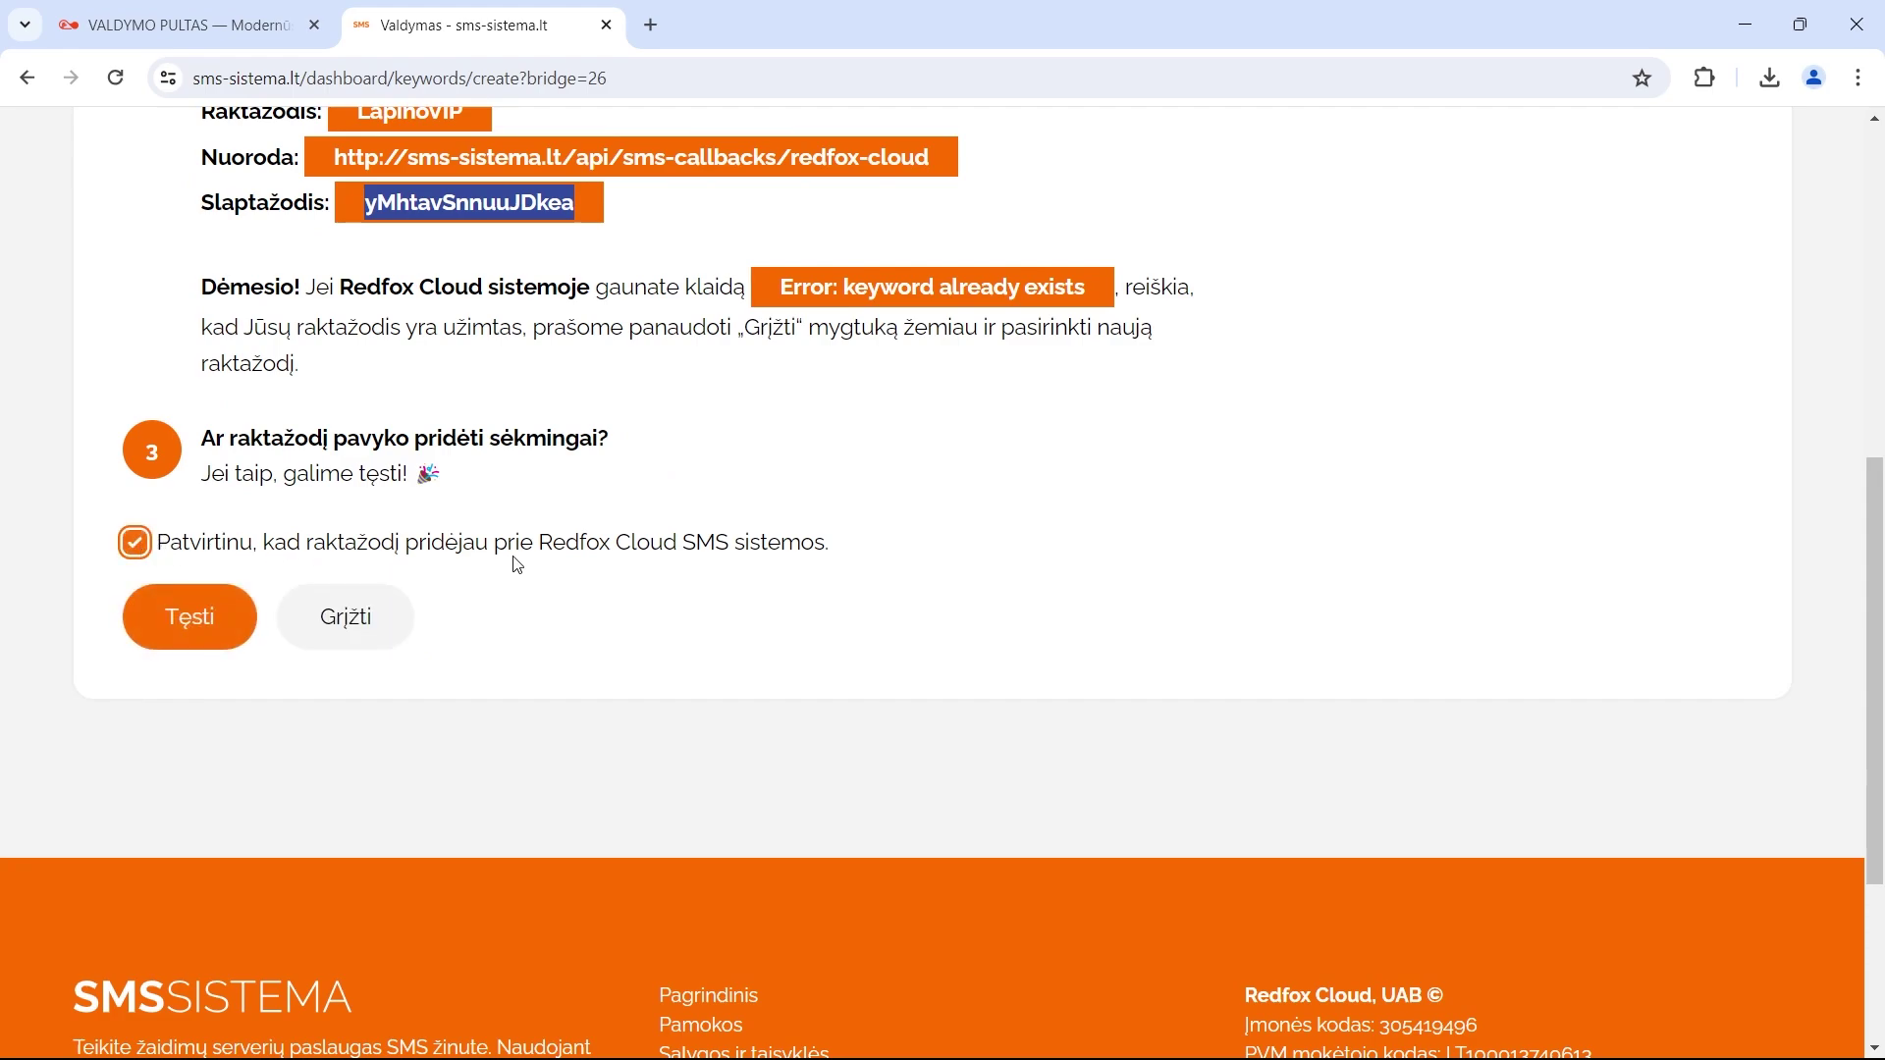
{"action": "left_click", "coordinate": [192, 614]}
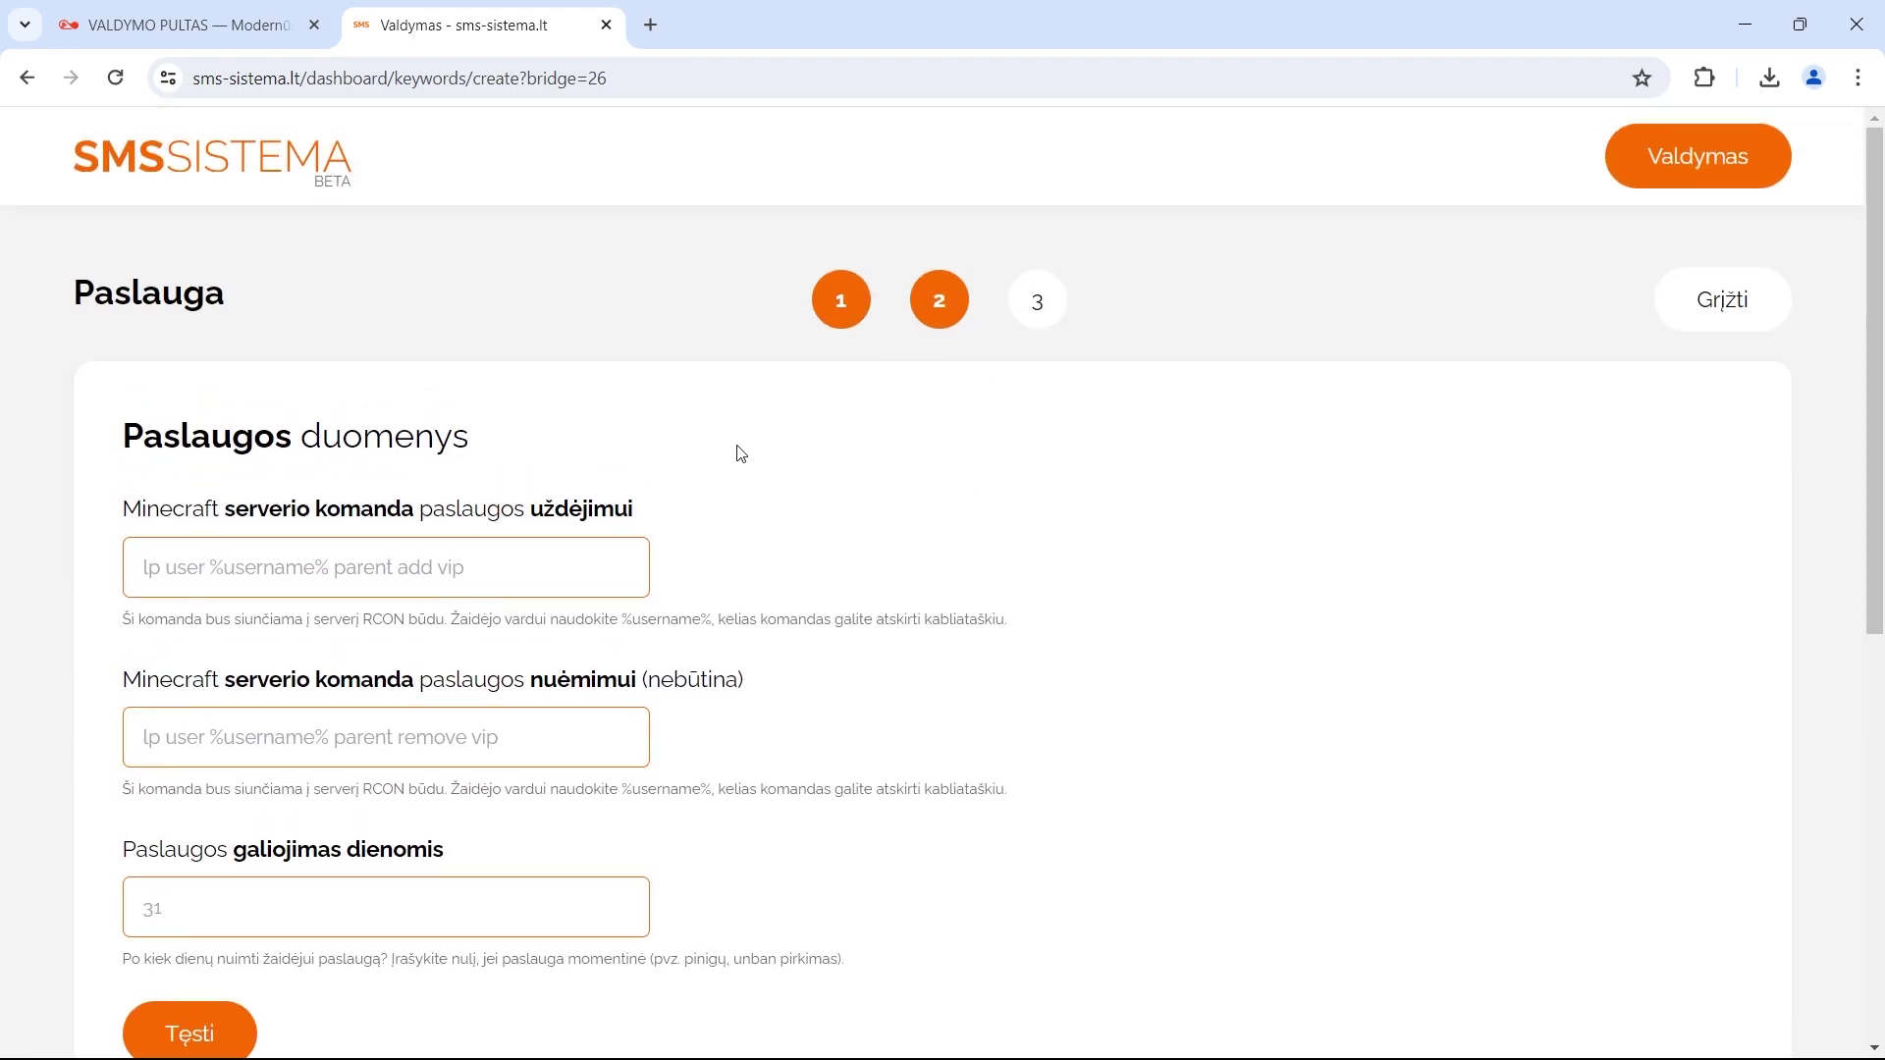
Set the Minecraft server command for granting the service to "say Sveikinu, tu nuostabus; say nu nerealiai čia"
{"action": "scroll", "coordinate": [541, 441], "scroll_direction": "down", "scroll_amount": 3}
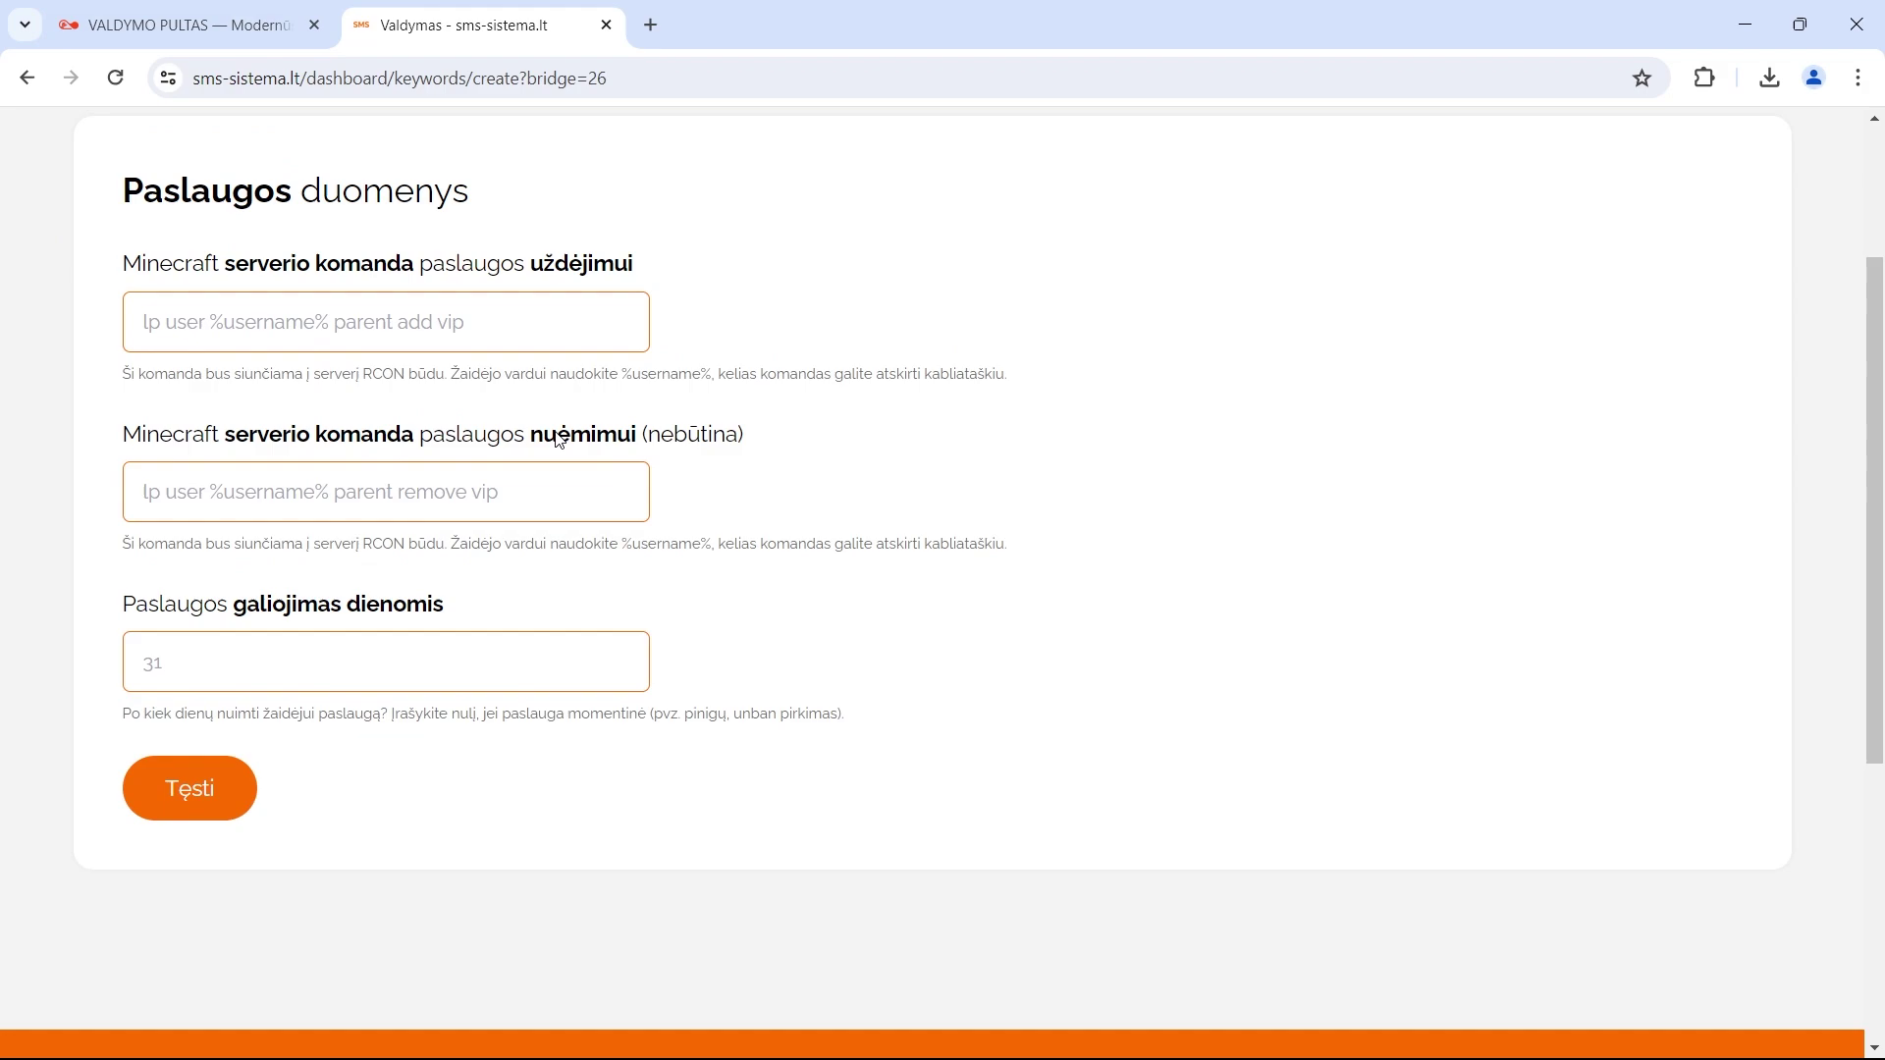
{"action": "scroll", "coordinate": [872, 476], "scroll_direction": "up", "scroll_amount": 1}
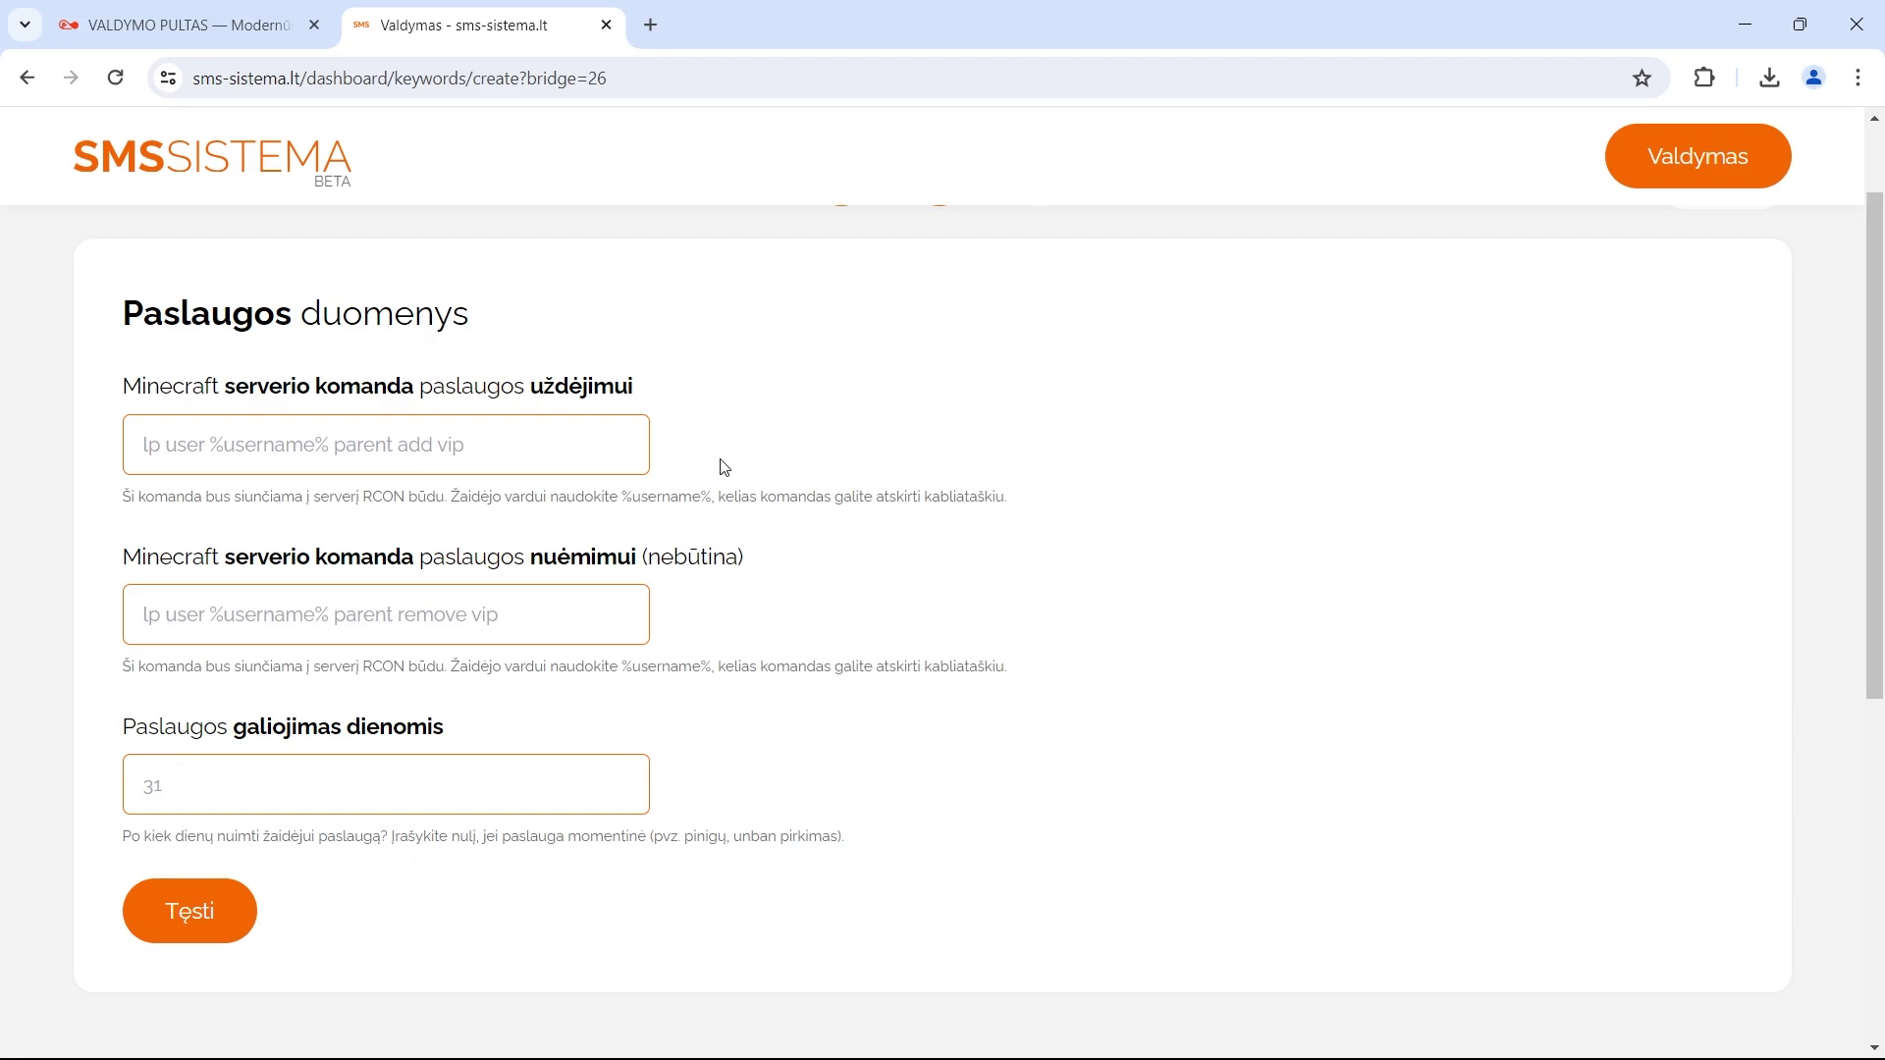
{"action": "left_click", "coordinate": [575, 444]}
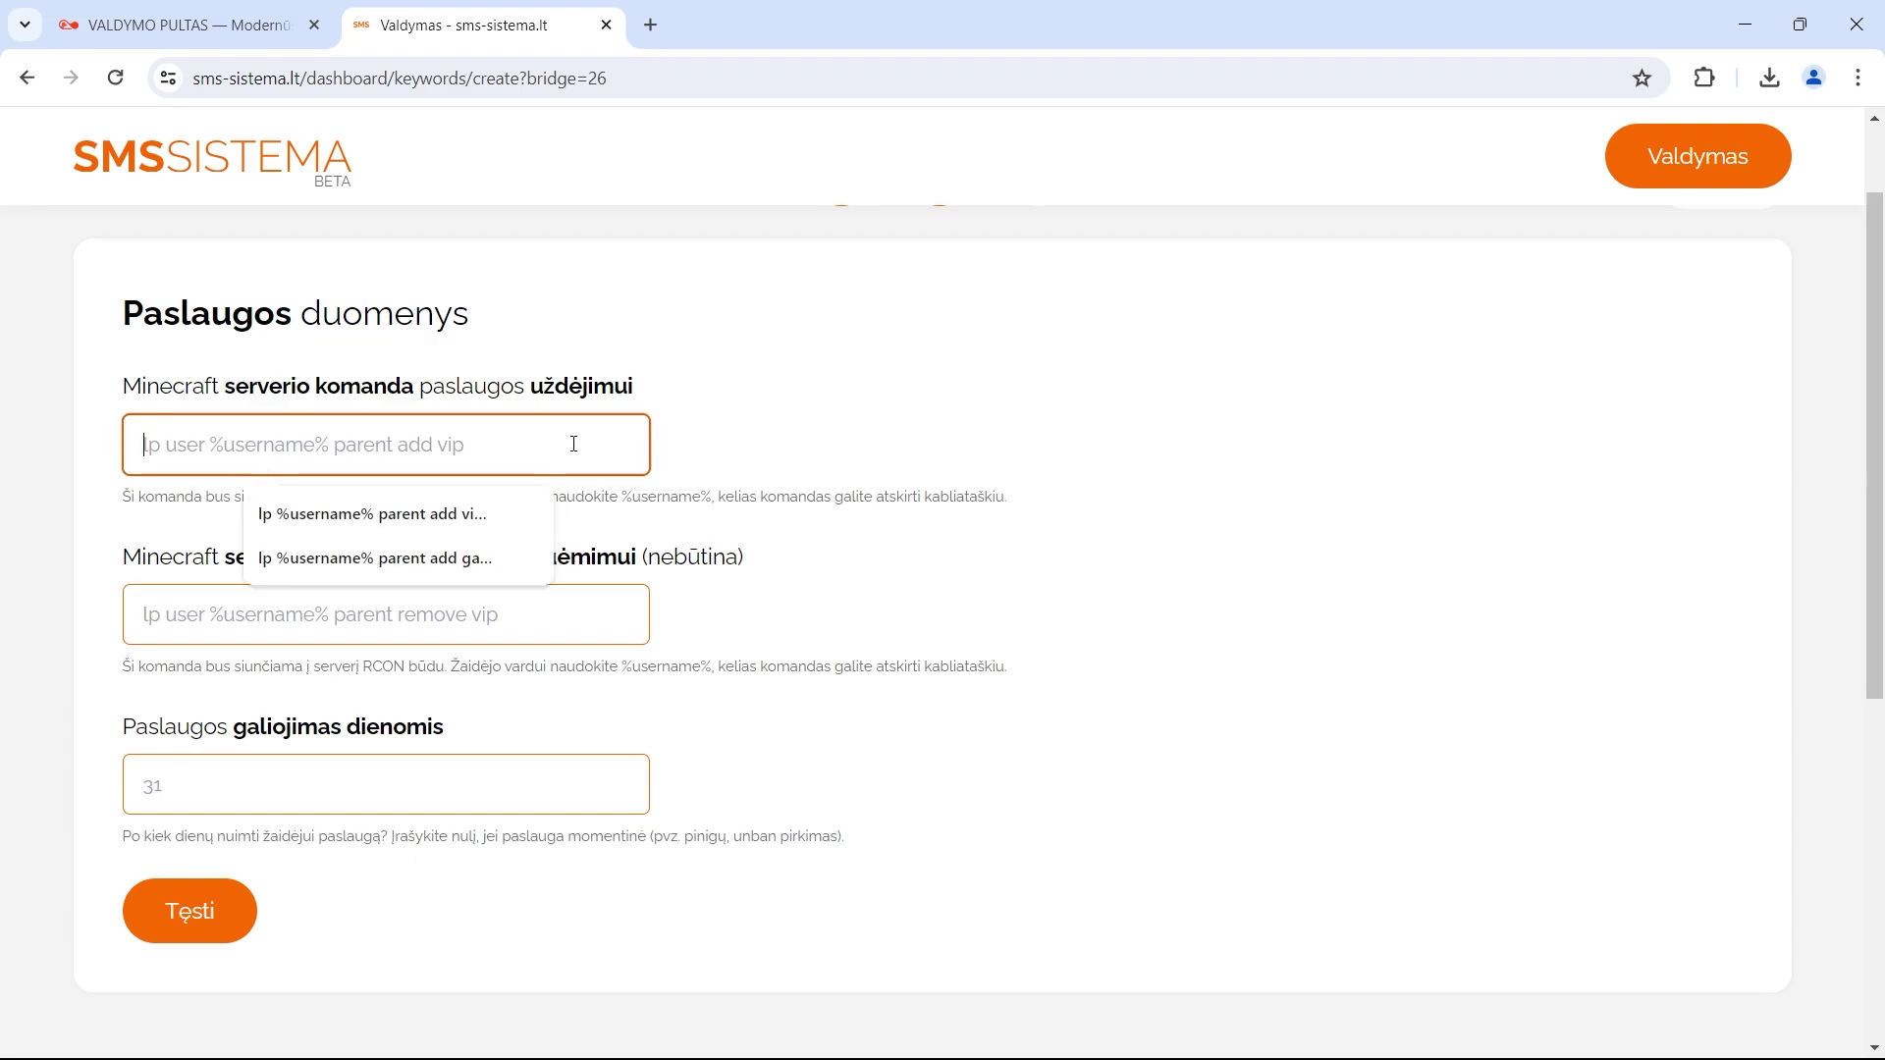
{"action": "type", "text": "say"}
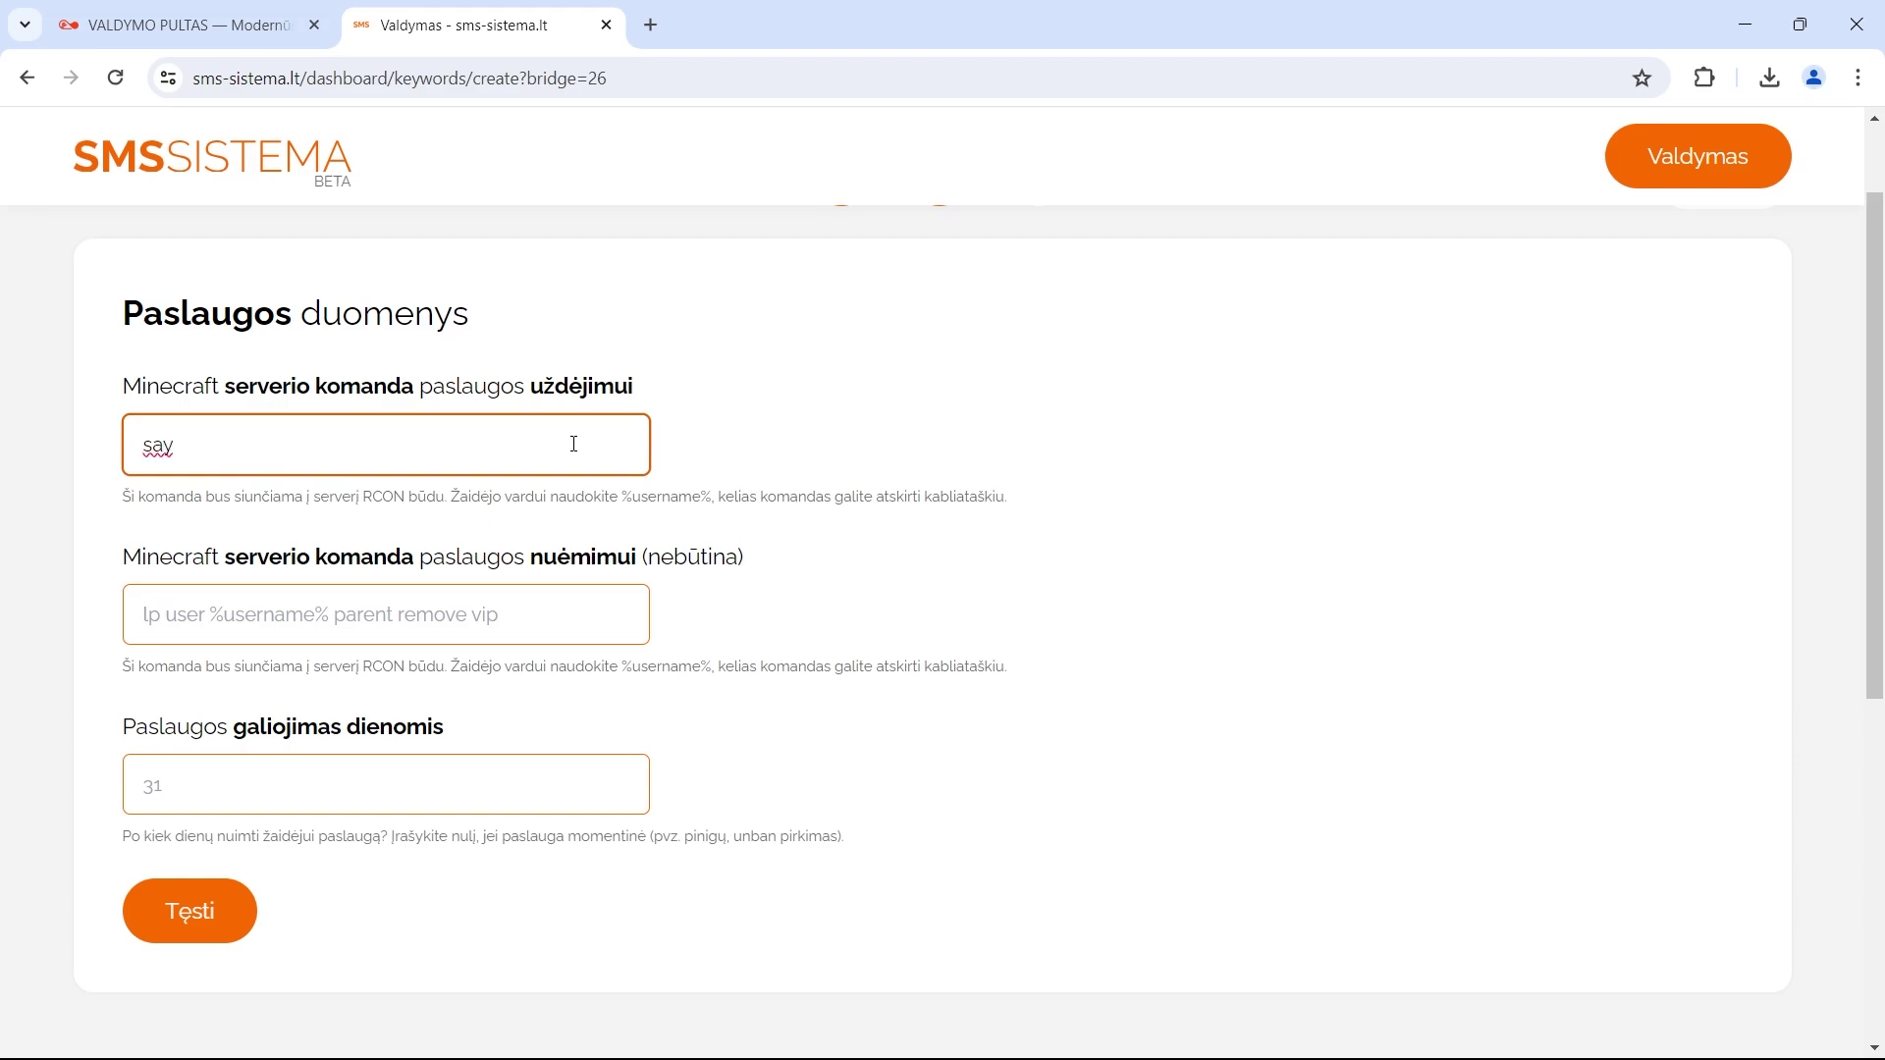
{"action": "type", "text": " Sveikinu, tu nuosta"}
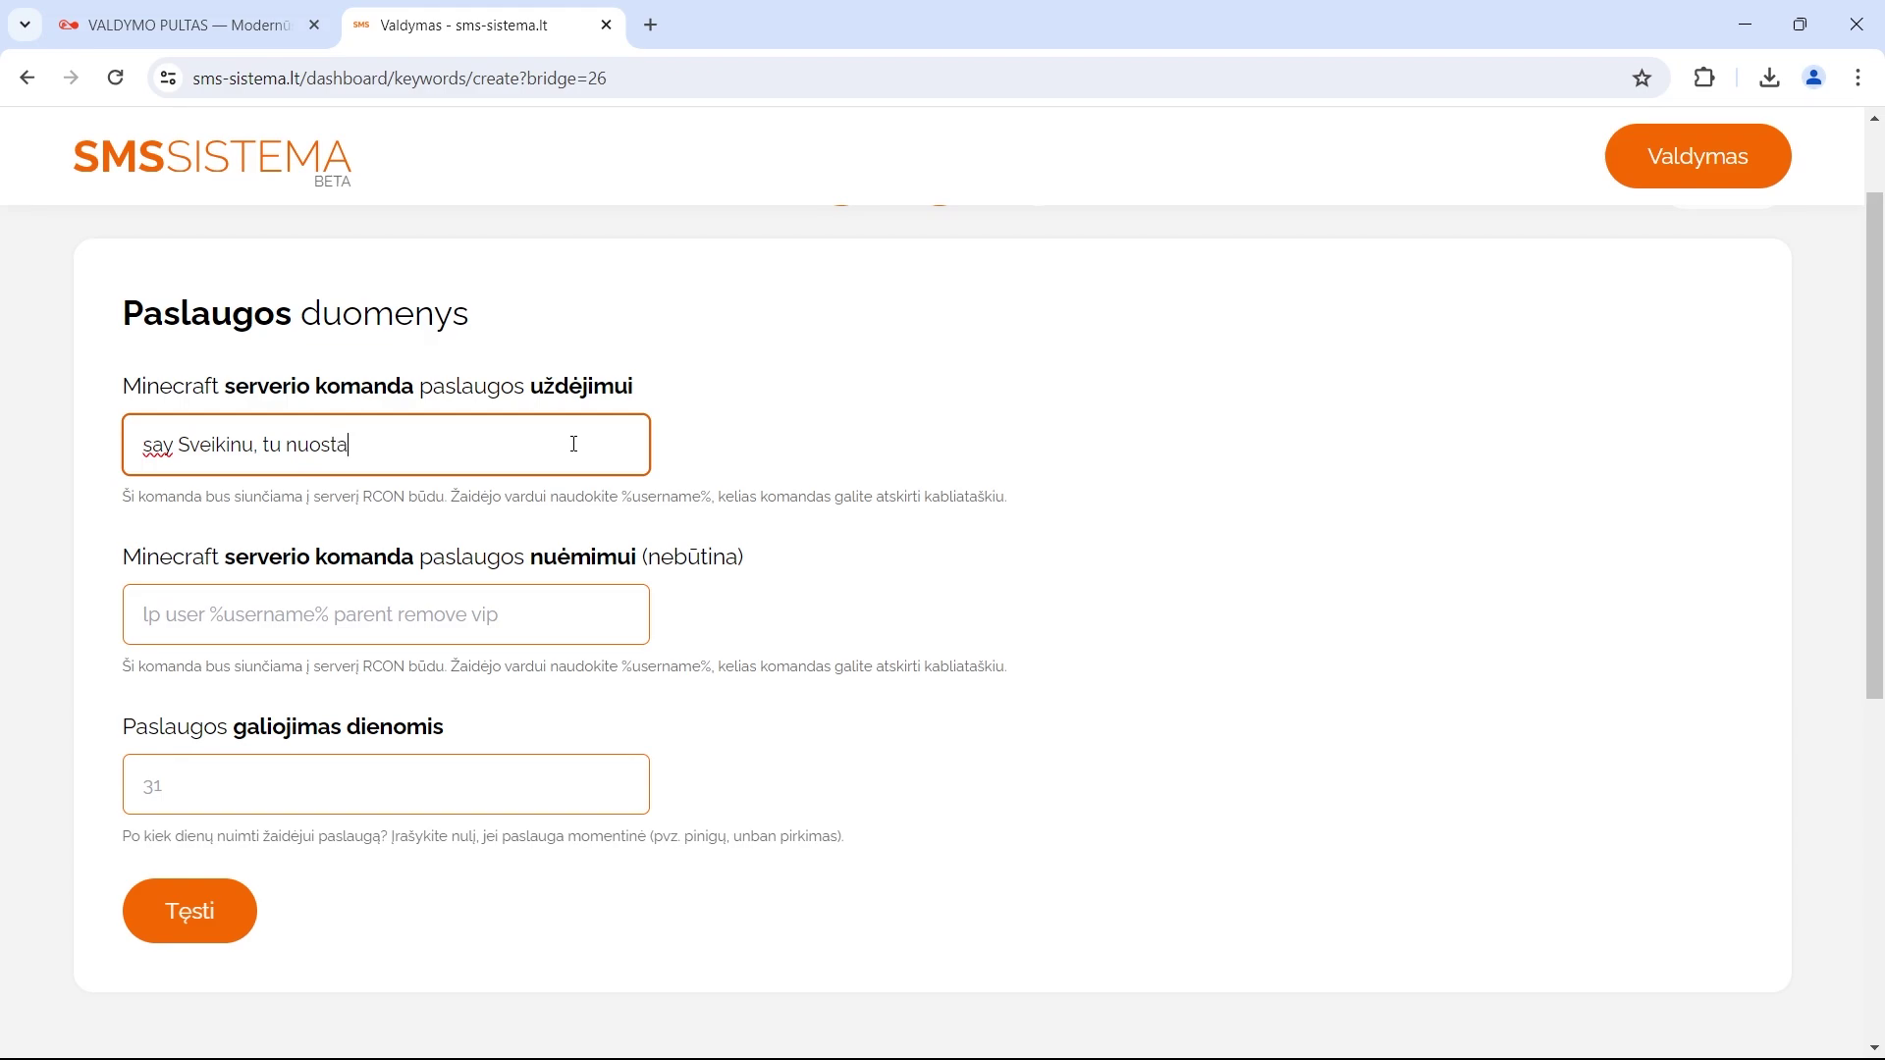
{"action": "type", "text": "bus;"}
{"action": "type", "text": "say nu nerealiai čia"}
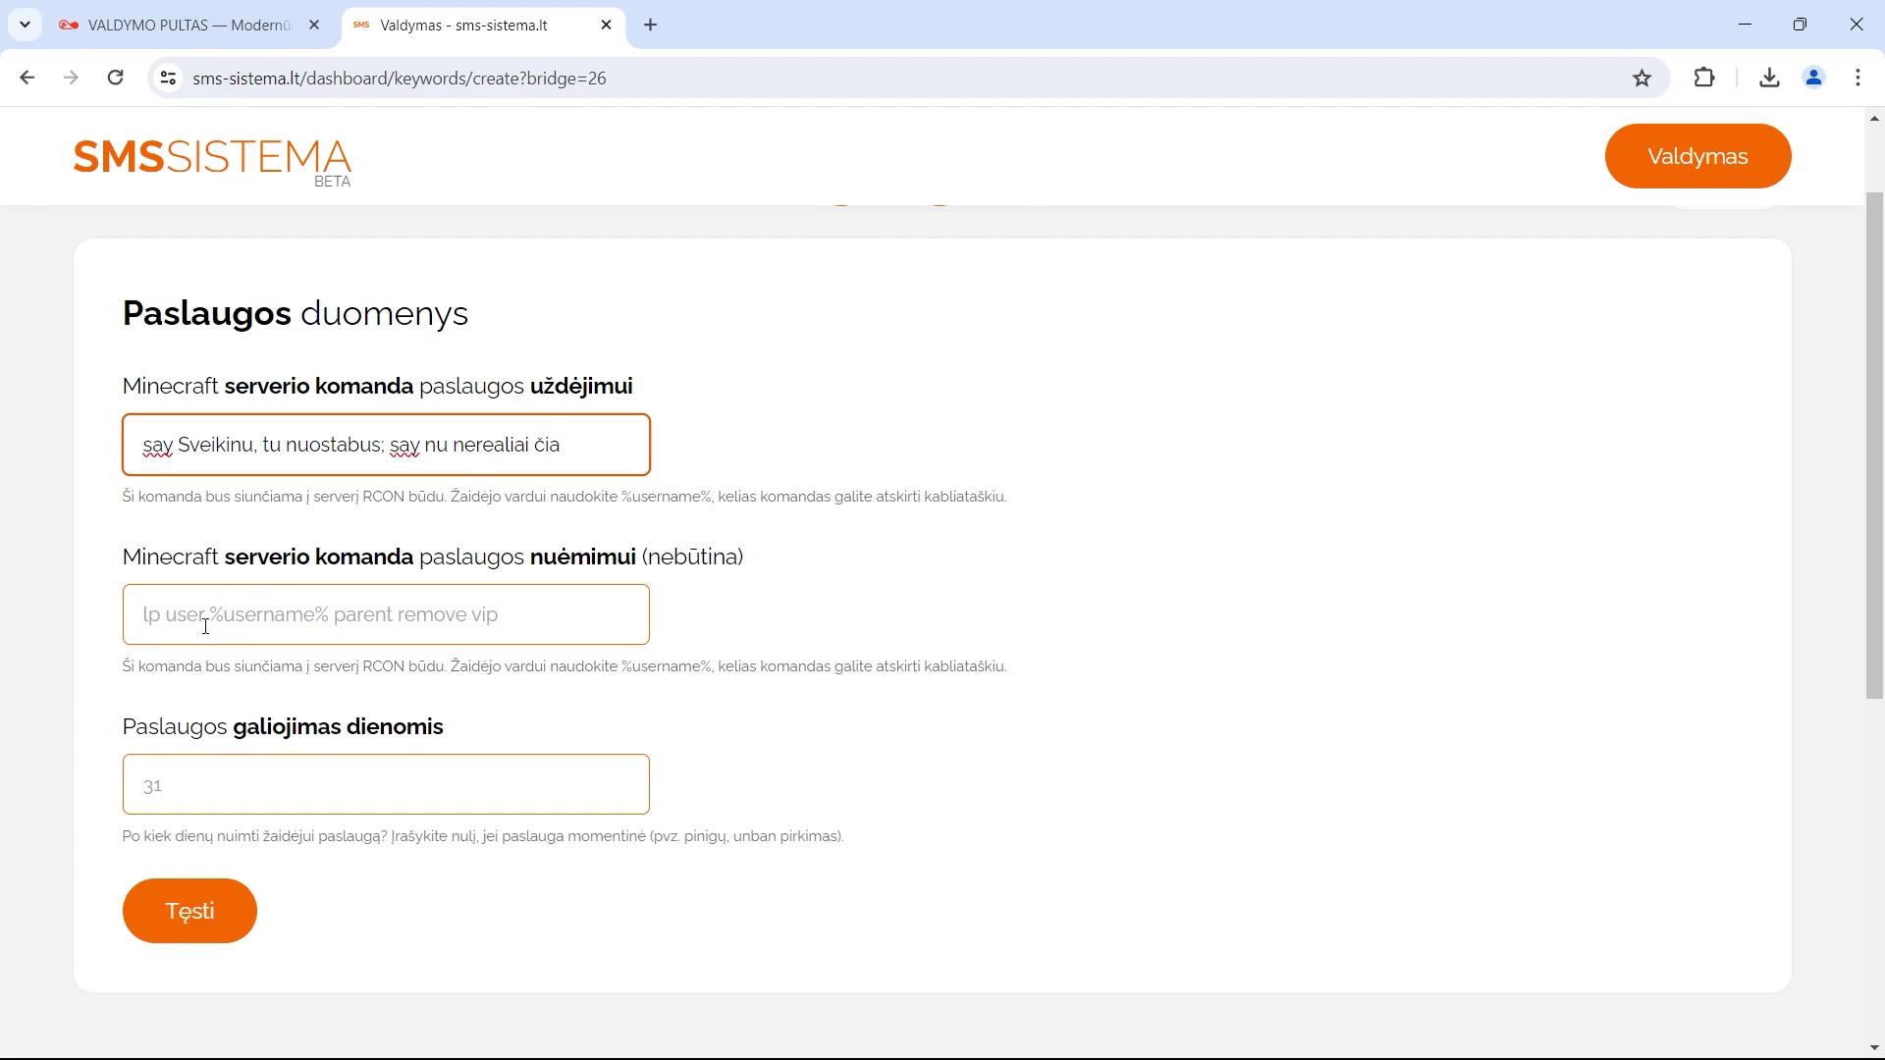
Leave the removal command empty, set the service validity to 30 days, and finish creating the service
{"action": "left_click", "coordinate": [254, 635]}
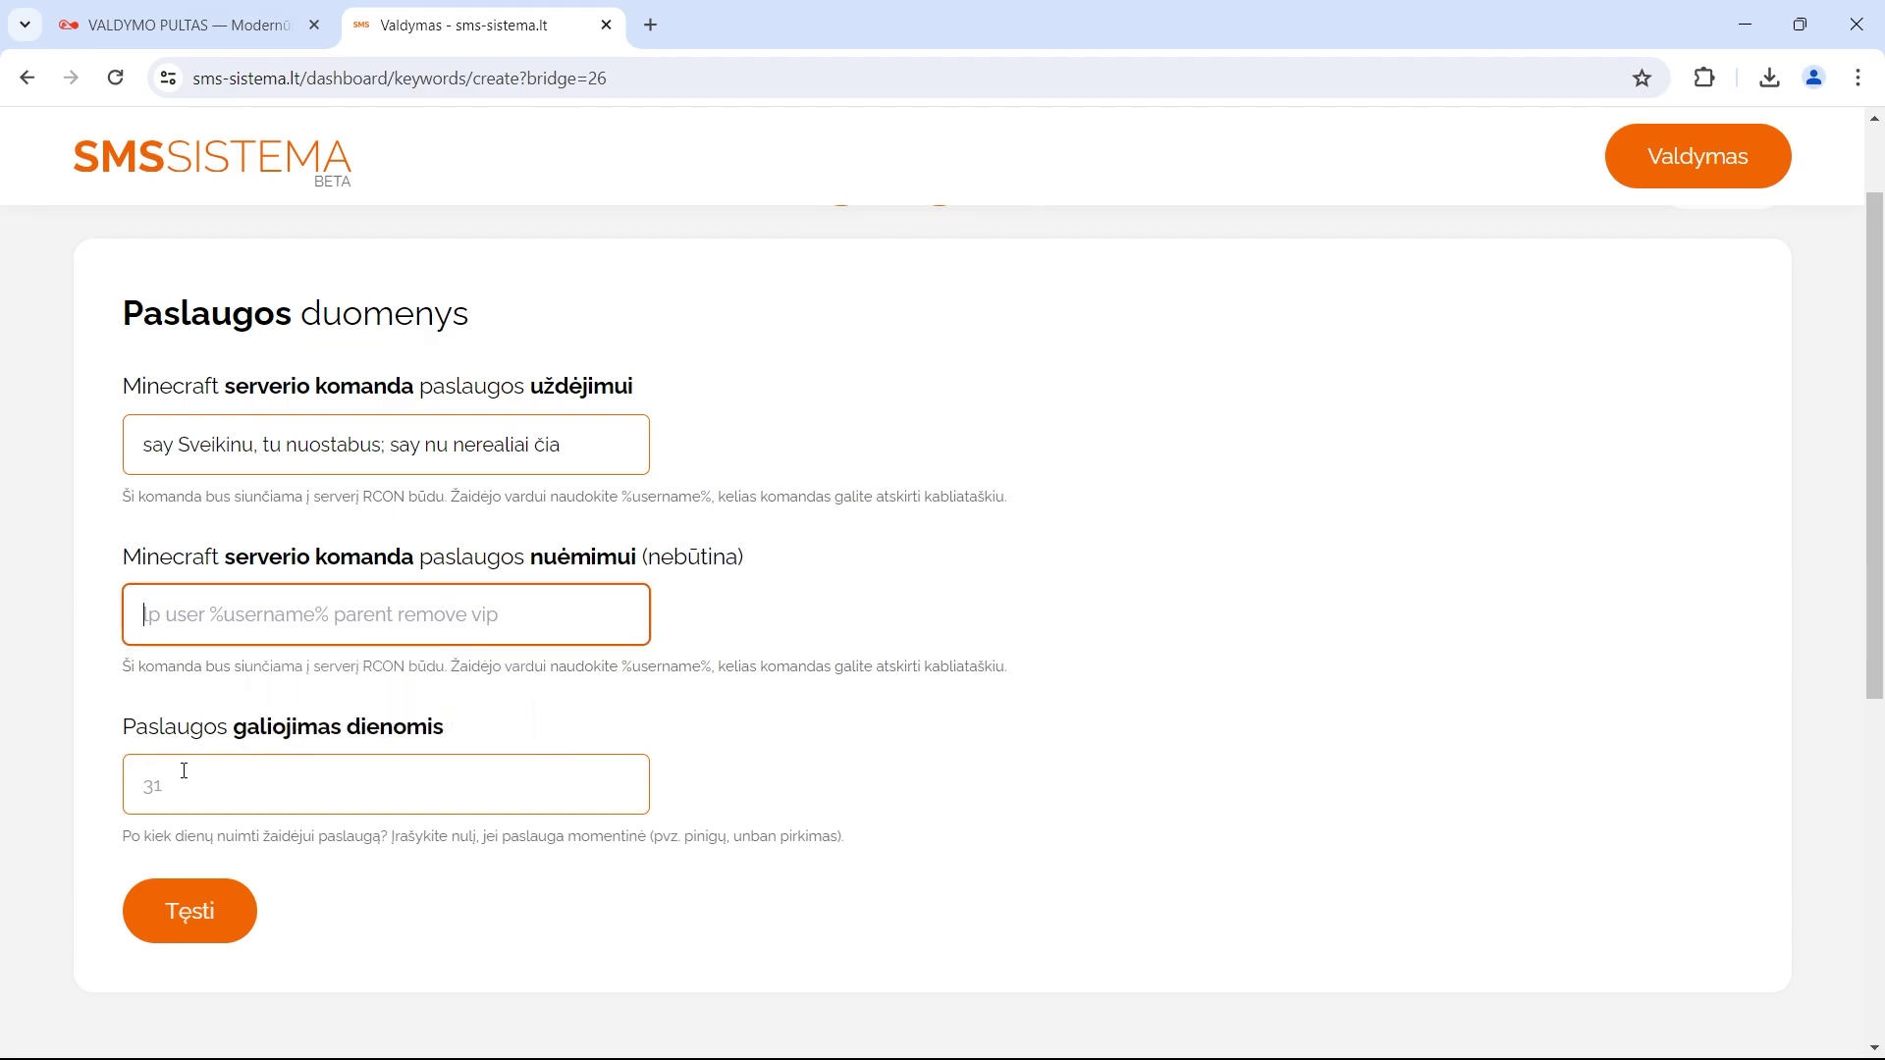
{"action": "left_click", "coordinate": [217, 769]}
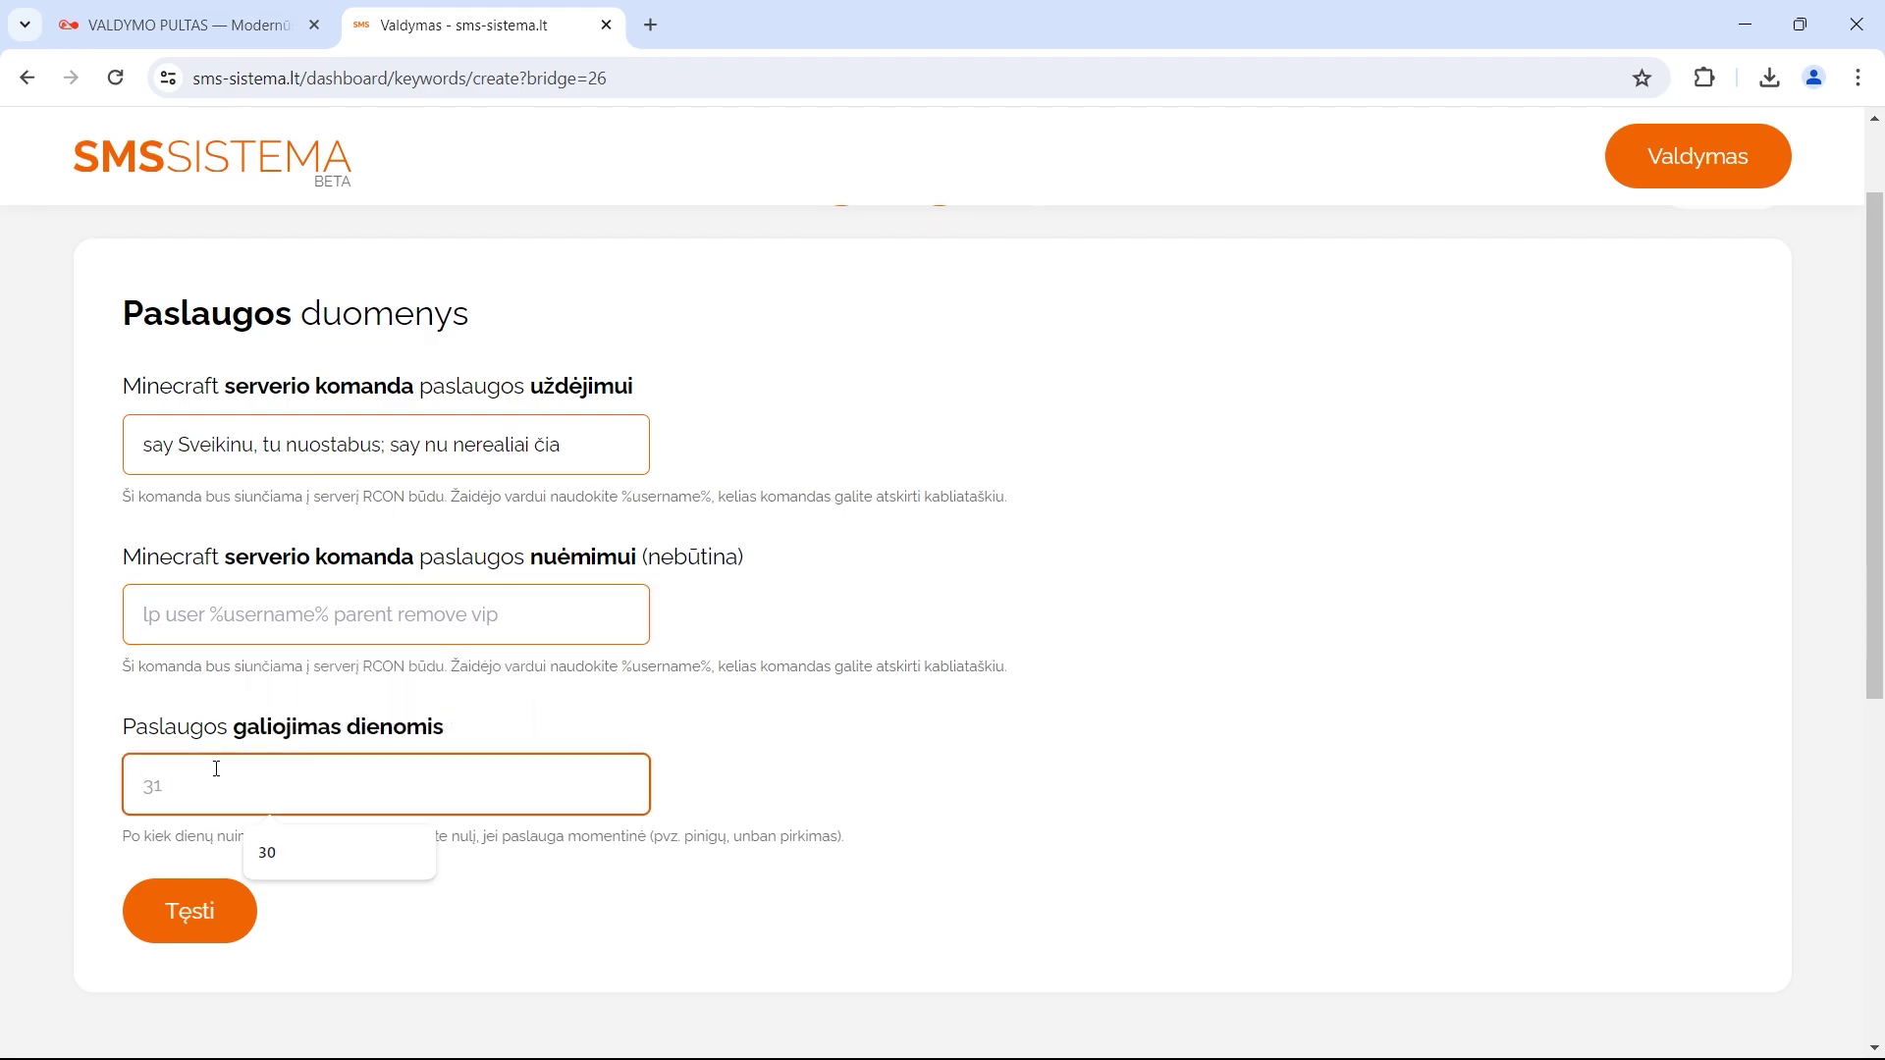
{"action": "left_click", "coordinate": [290, 854]}
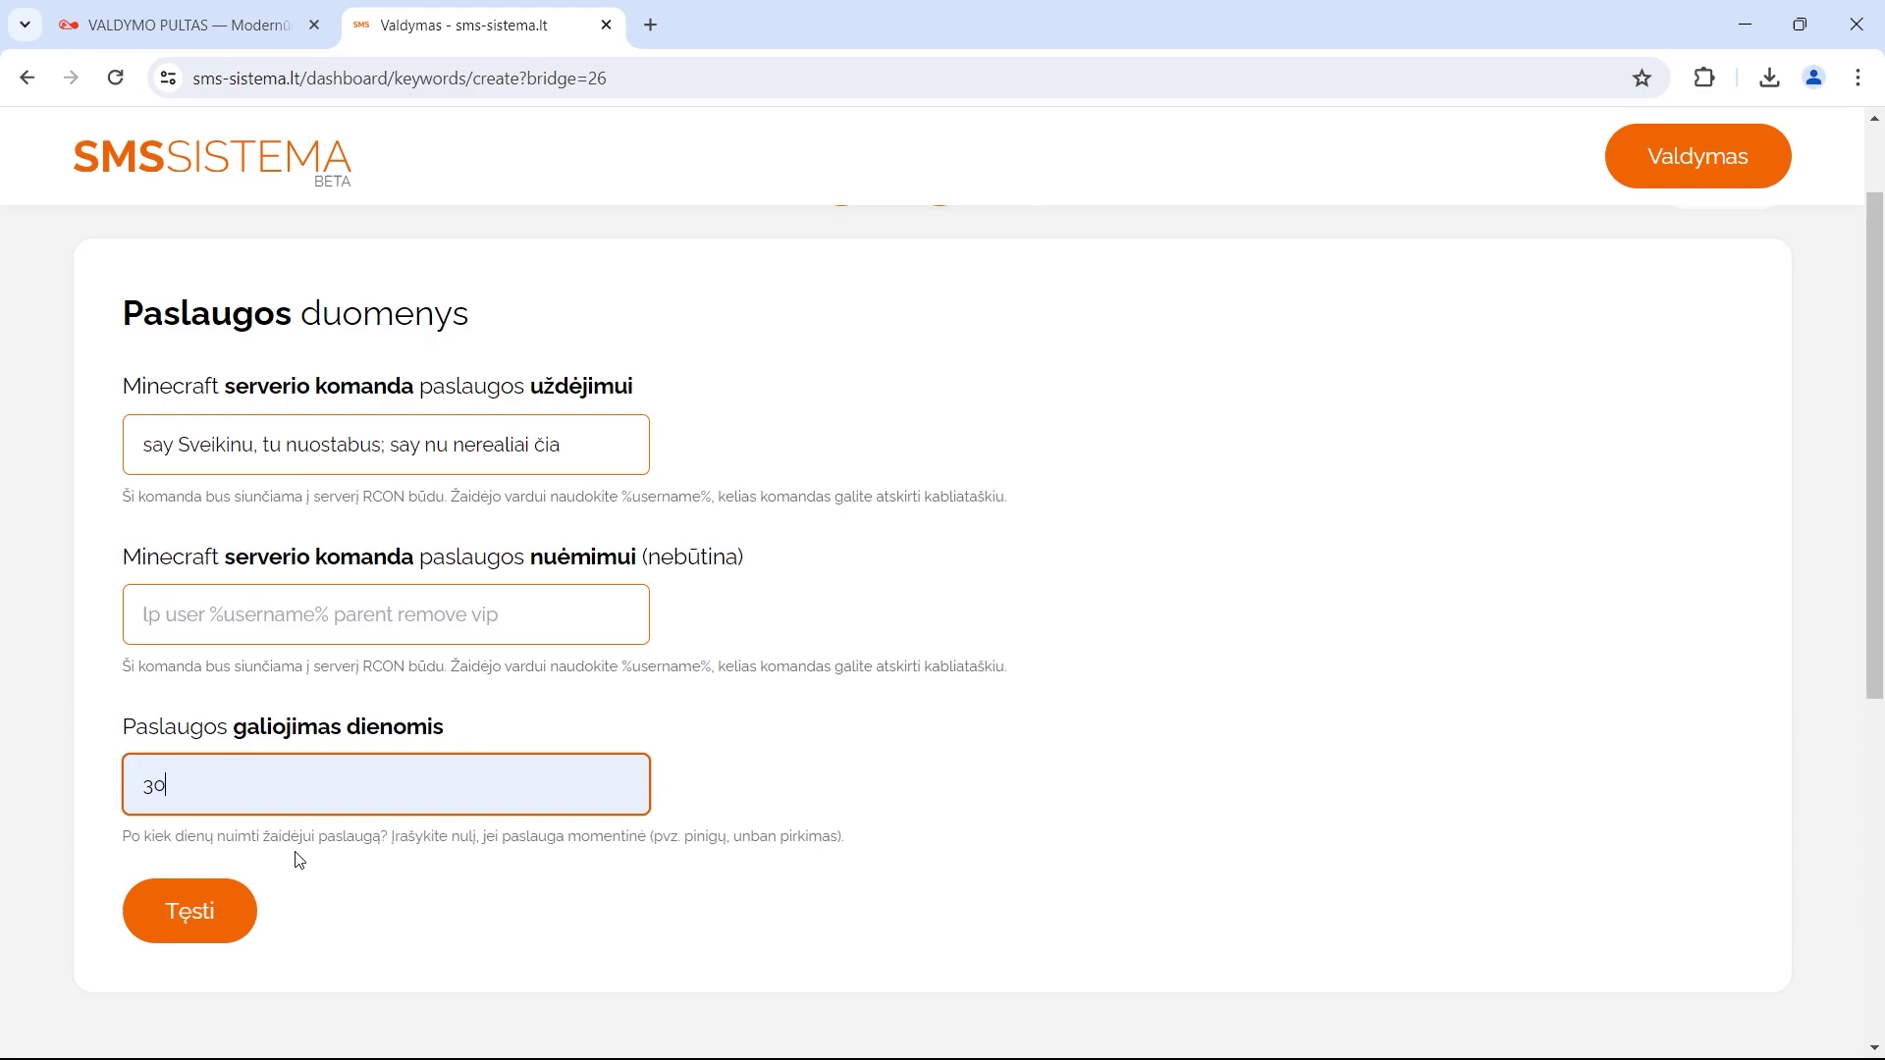
{"action": "left_click", "coordinate": [173, 918]}
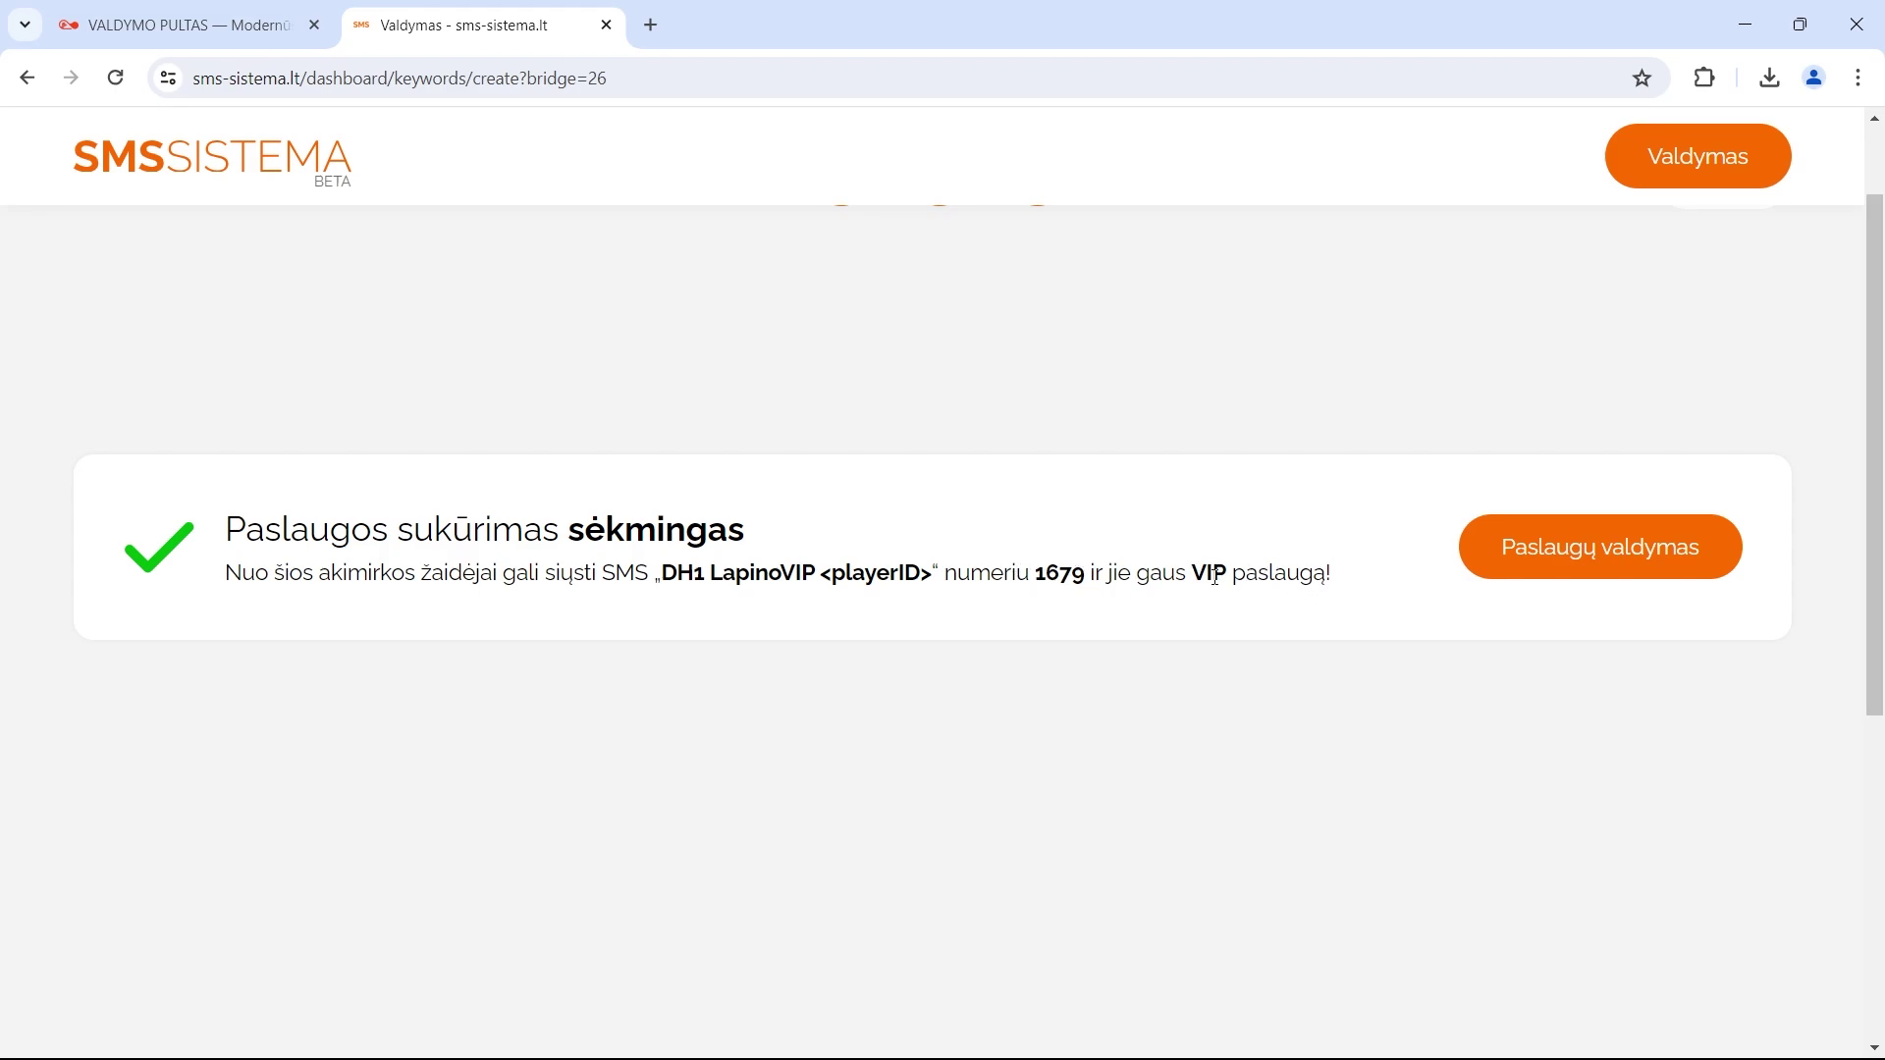
{"action": "left_click_drag", "start_coordinate": [1195, 571], "coordinate": [1238, 572]}
Switch to Redfox Cloud, open the test form for the LapinoVIP keyword, and set the SMS text to DH1 with "LapinoVIP Lapinas"
{"action": "left_click", "coordinate": [196, 29]}
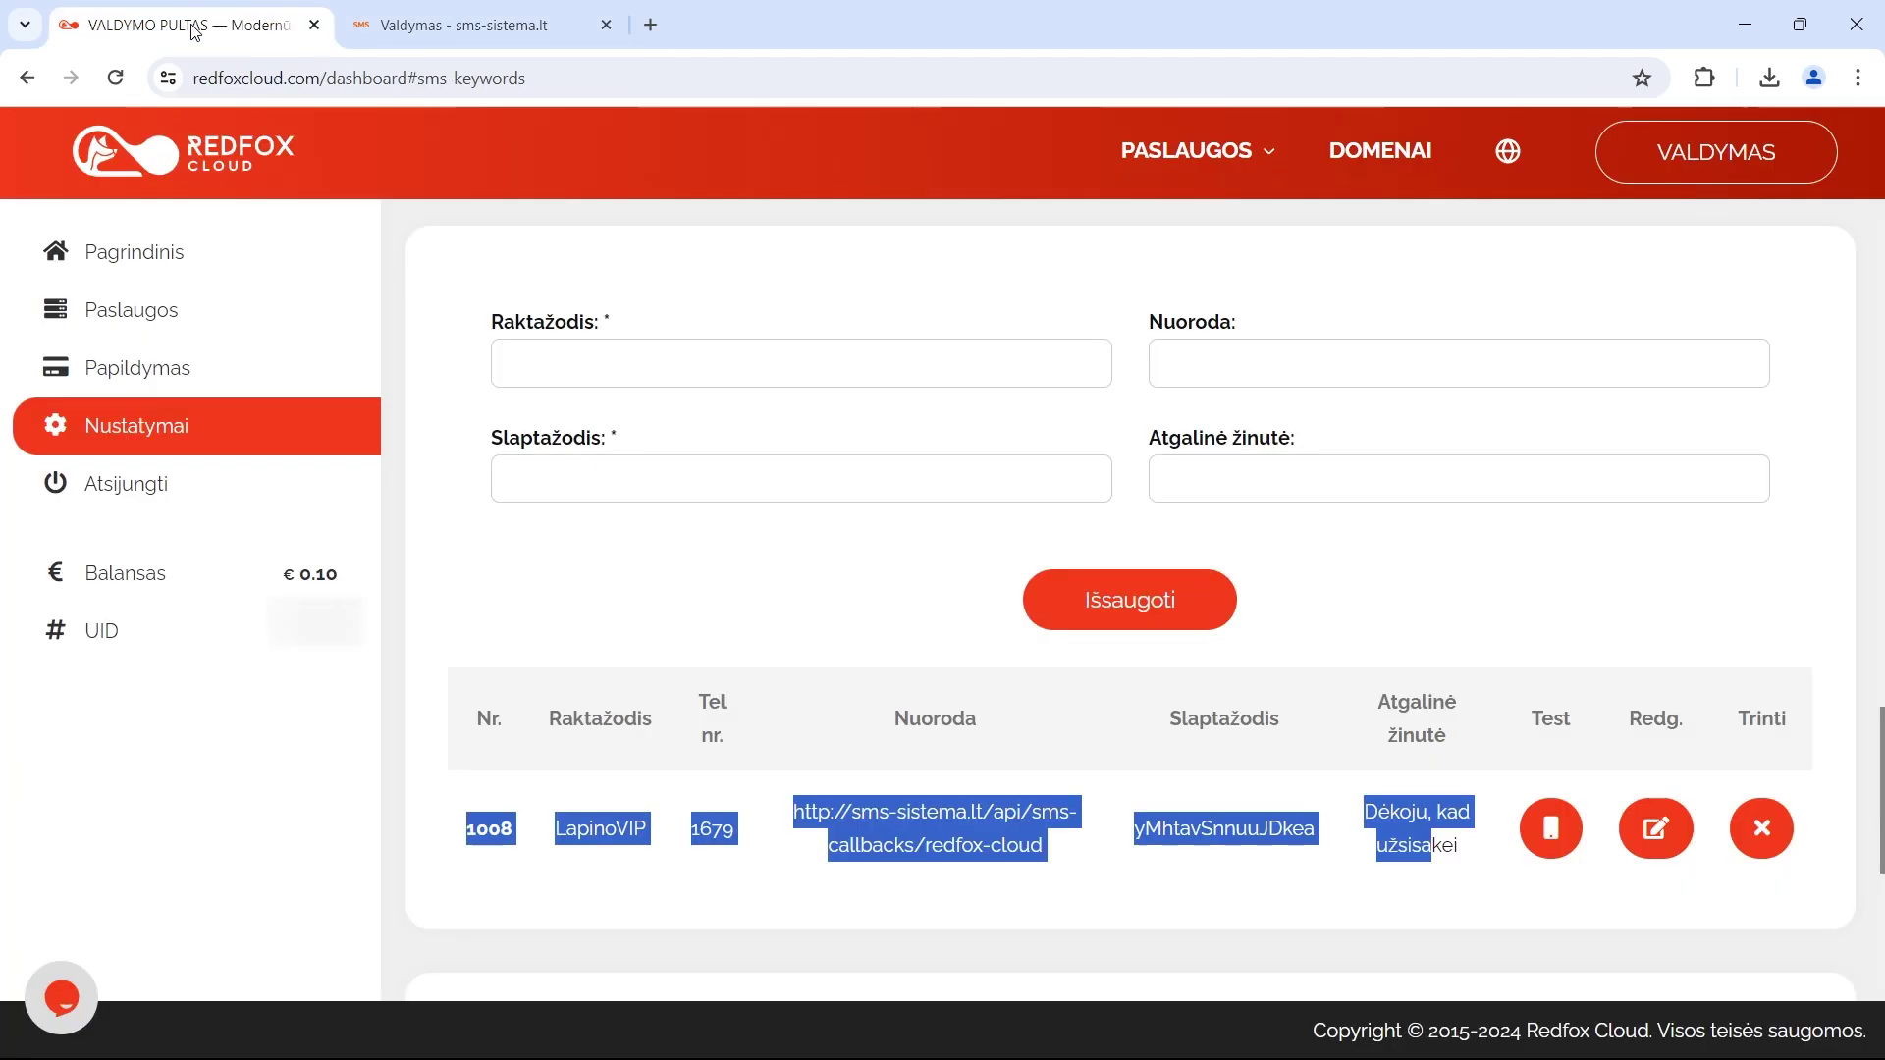
{"action": "left_click", "coordinate": [883, 551]}
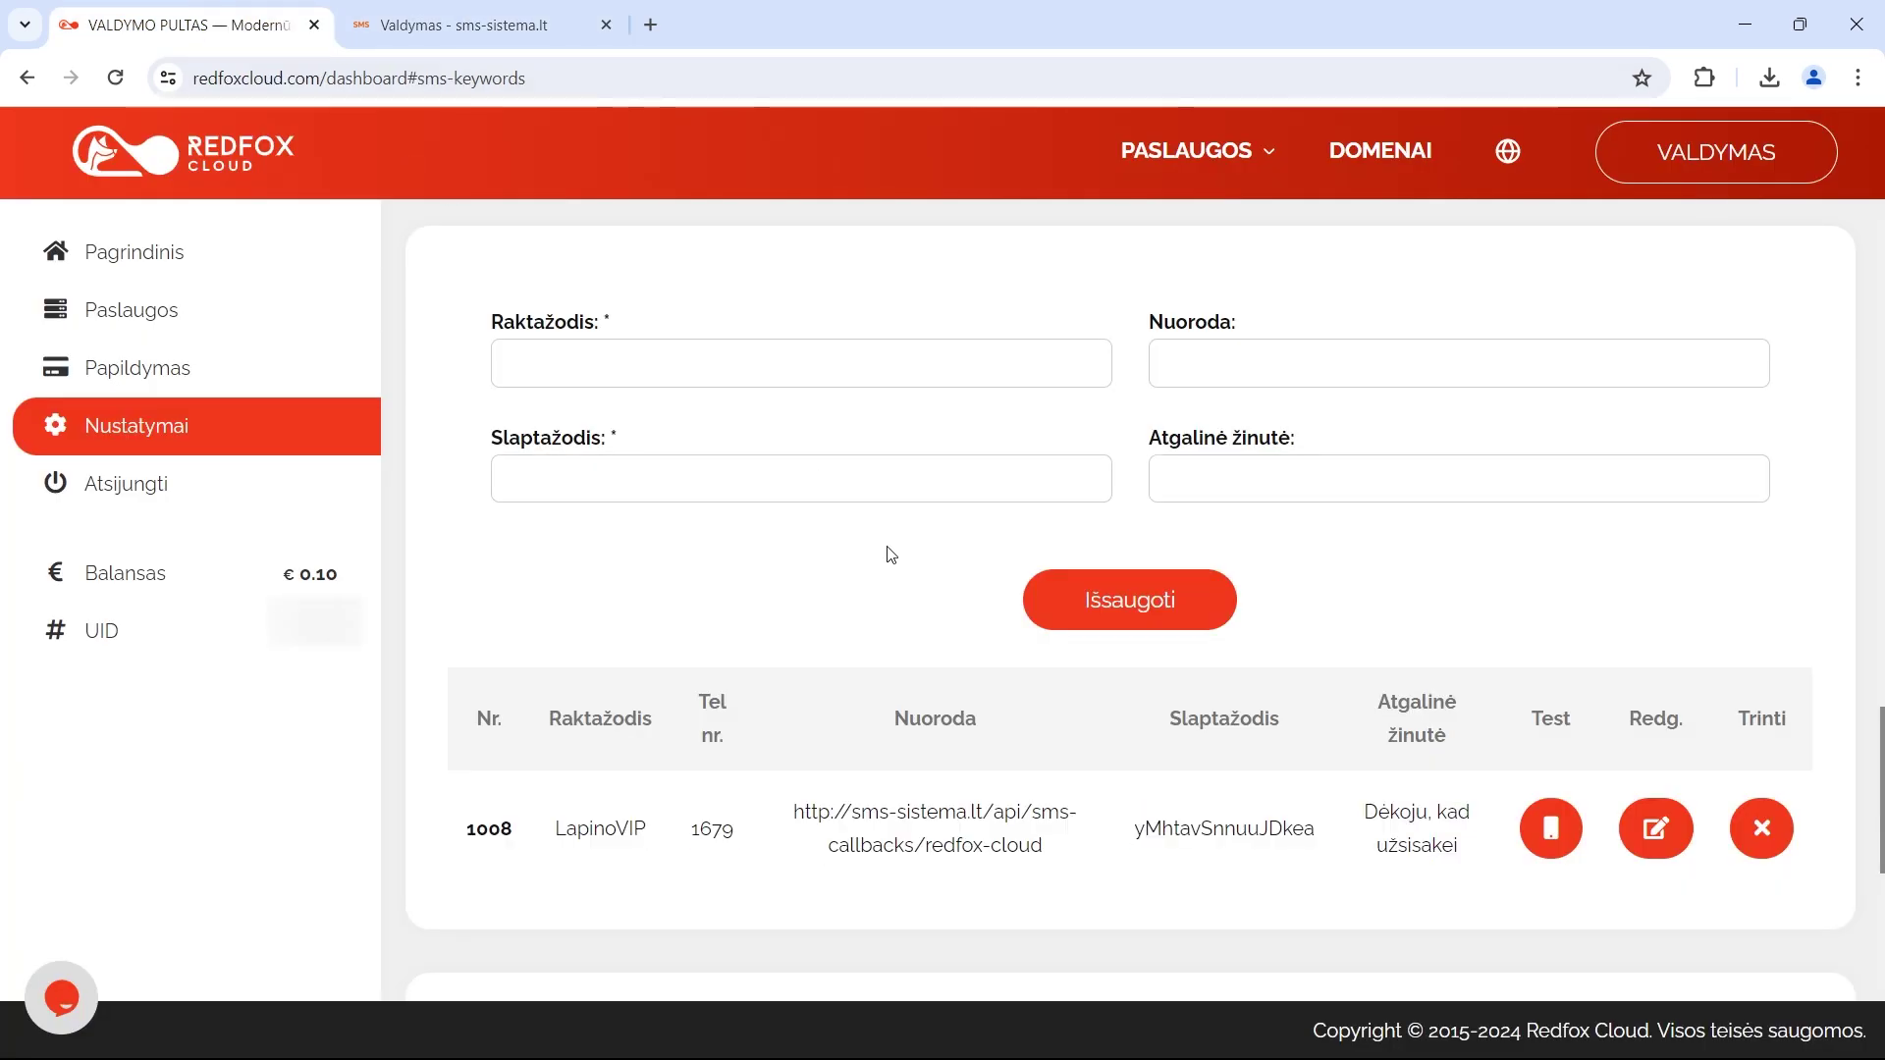
{"action": "left_click", "coordinate": [1561, 846]}
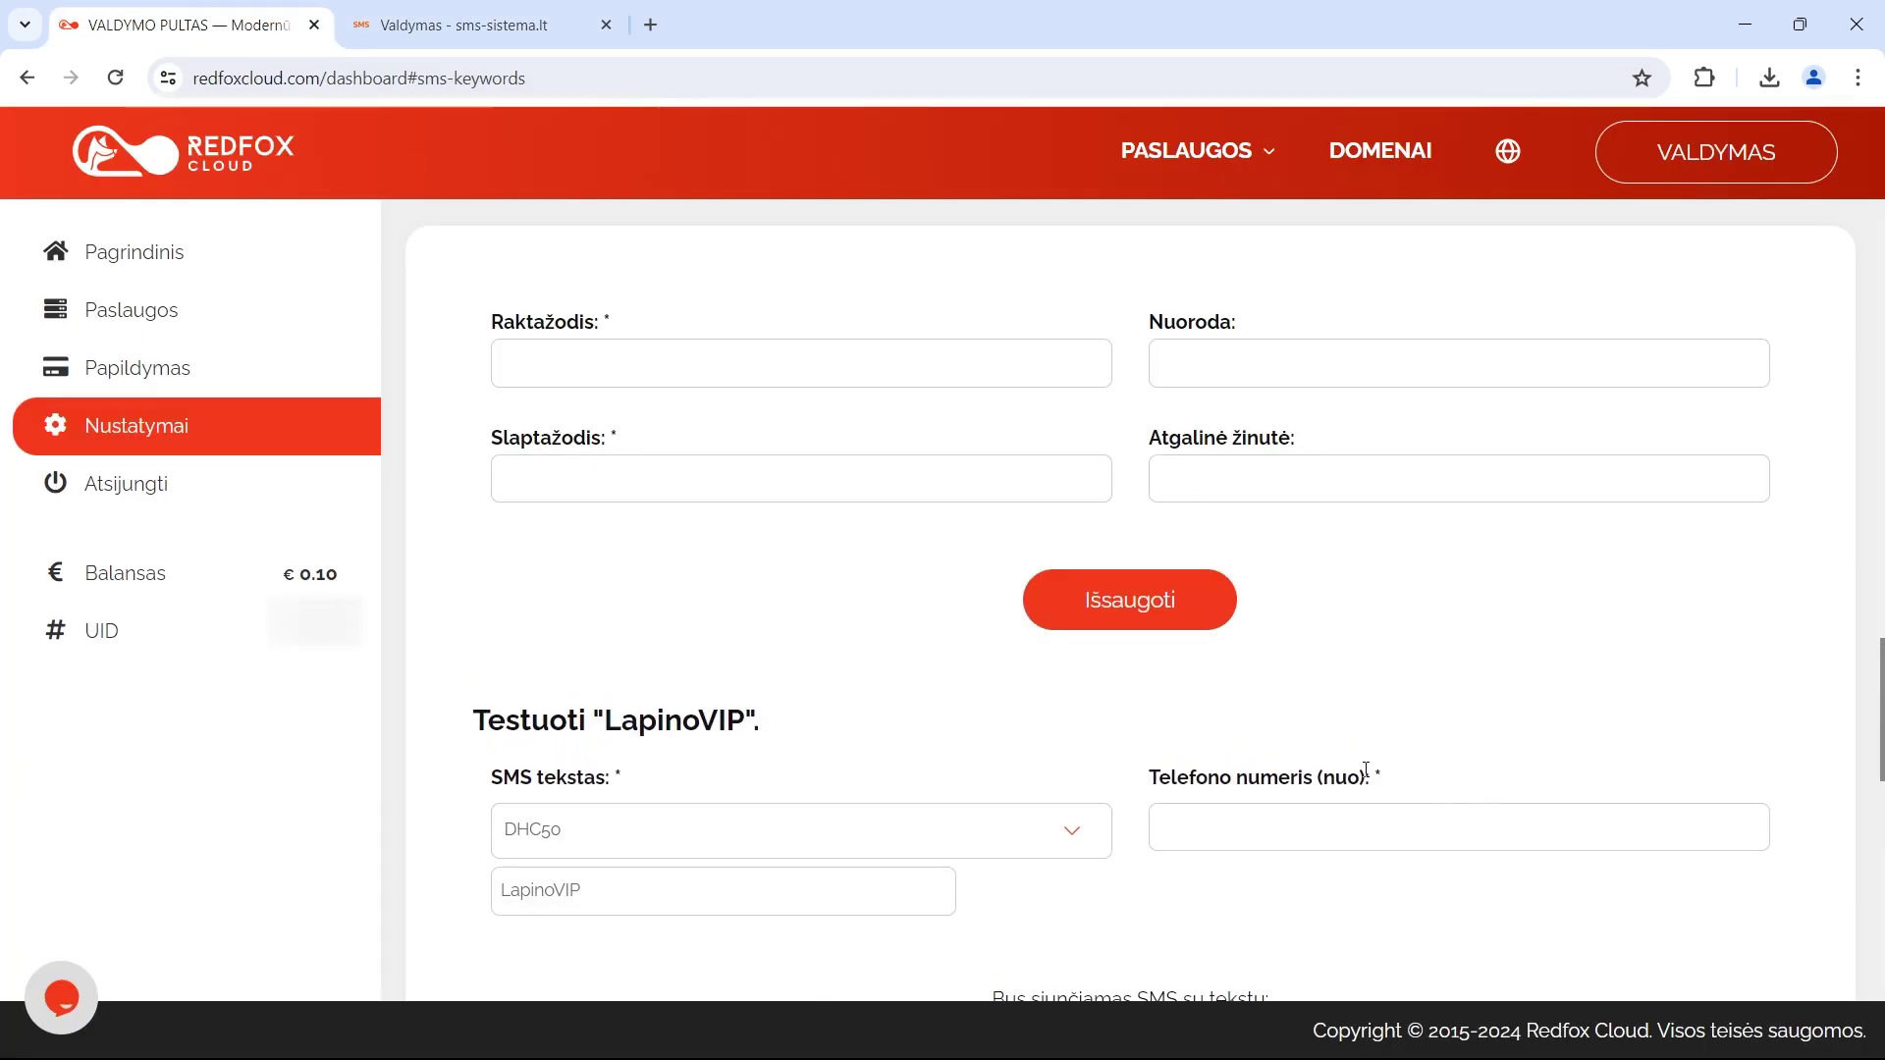
{"action": "scroll", "coordinate": [1176, 746], "scroll_direction": "down", "scroll_amount": 2}
{"action": "left_click", "coordinate": [639, 587]}
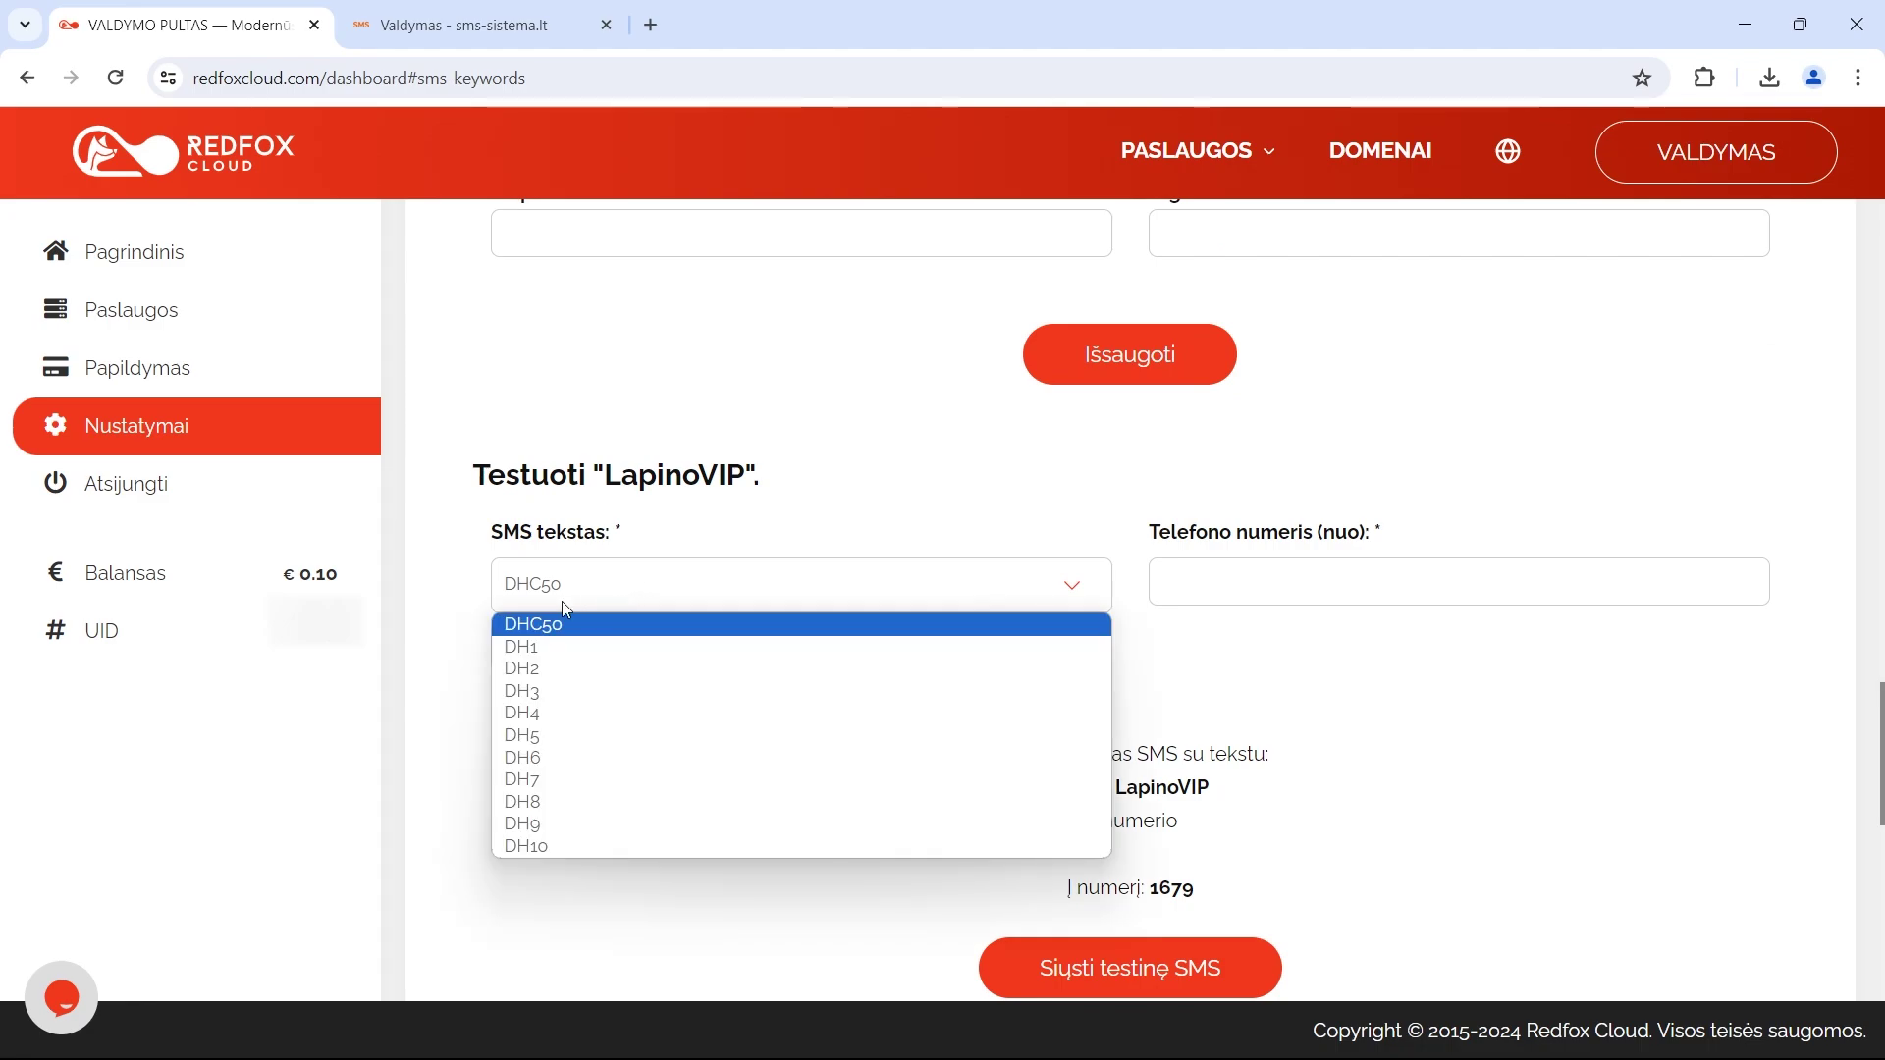
{"action": "left_click", "coordinate": [511, 652]}
{"action": "left_click", "coordinate": [508, 645]}
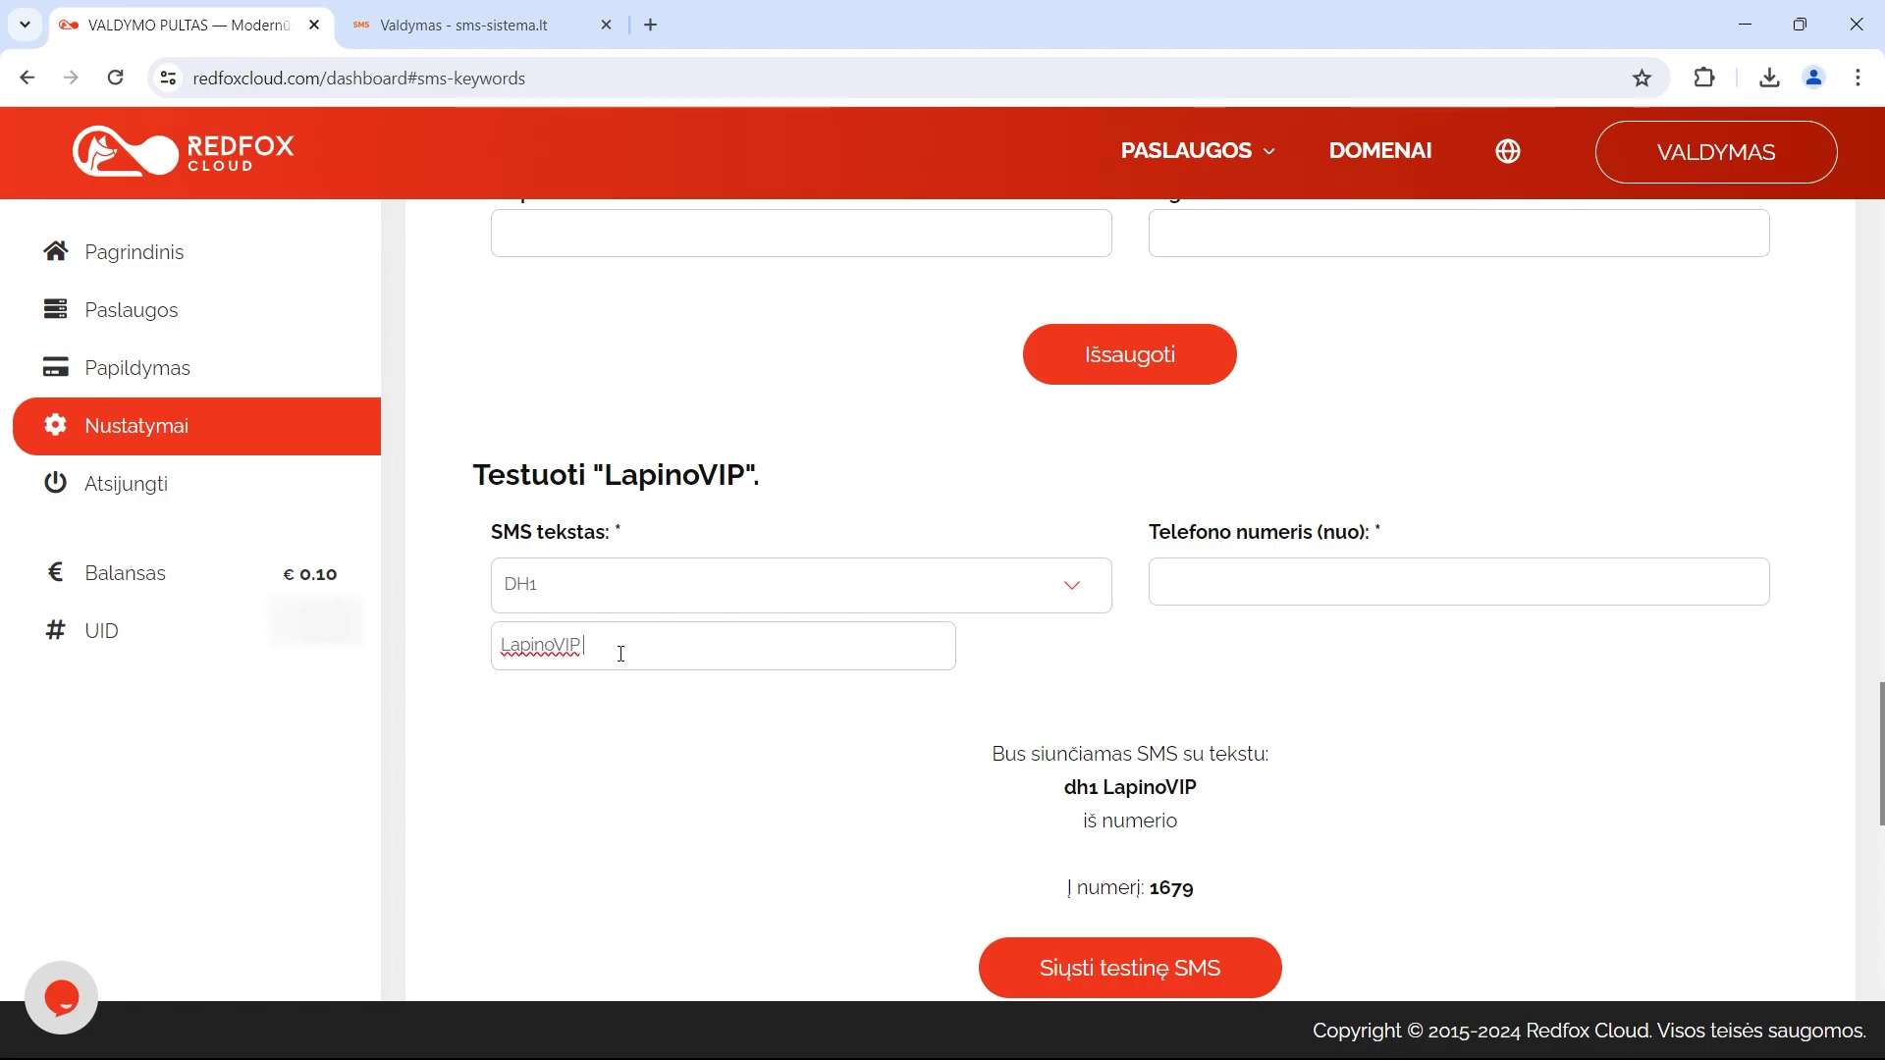
{"action": "type", "text": "Lapinas"}
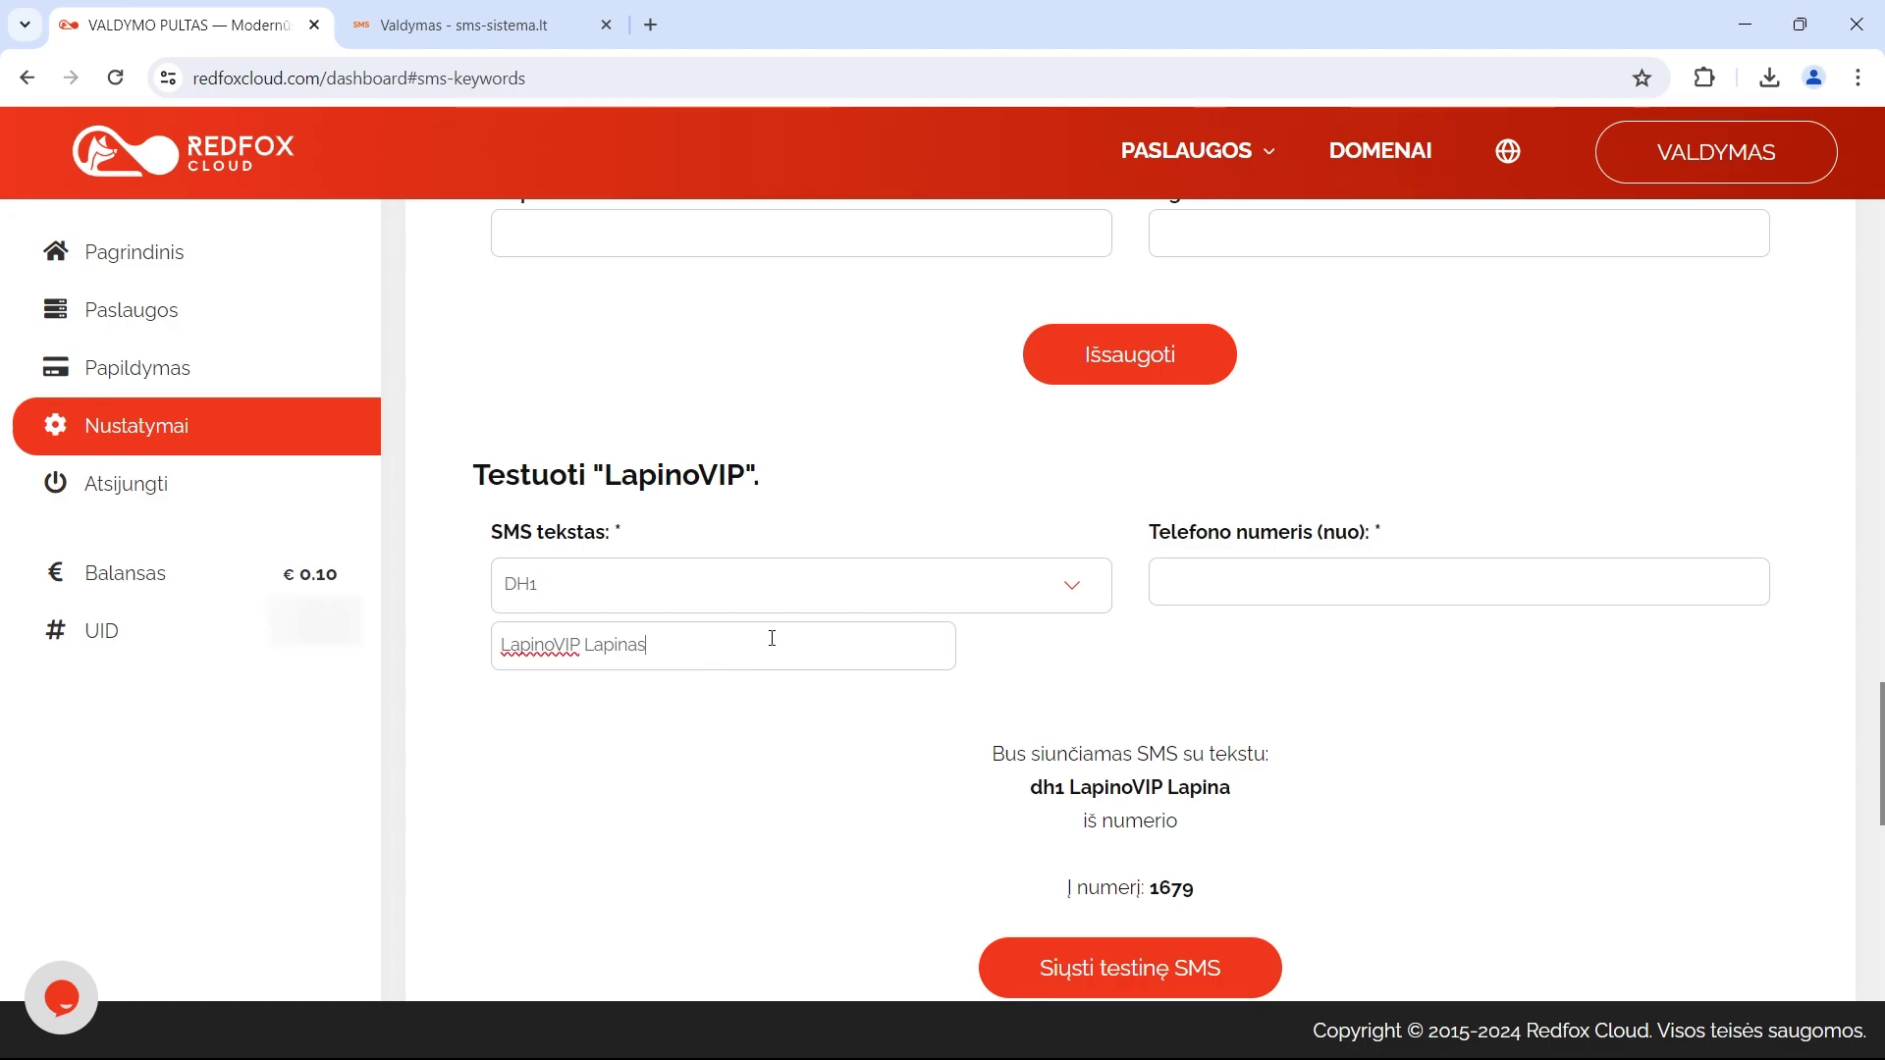
Fill in the sender's phone number from the saved suggestion and send the test SMS
{"action": "left_click", "coordinate": [1307, 578]}
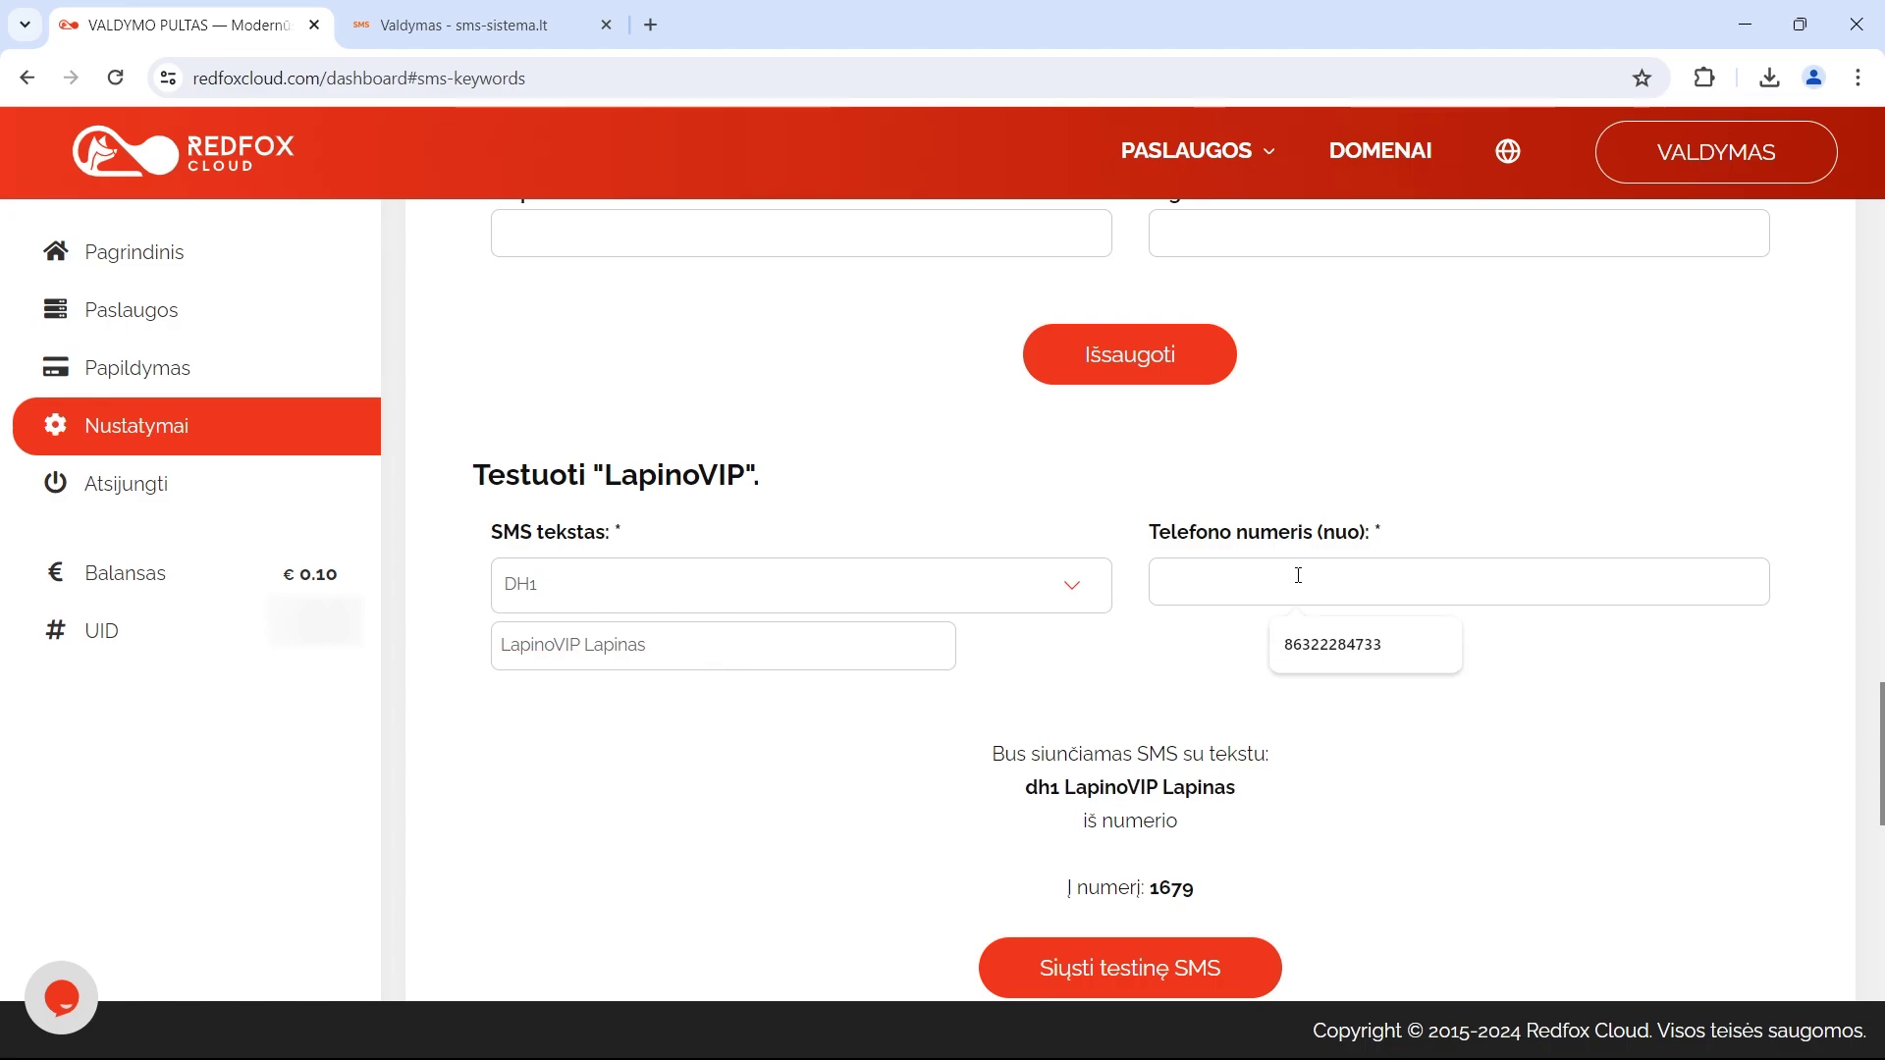
{"action": "left_click", "coordinate": [1333, 646]}
{"action": "scroll", "coordinate": [981, 672], "scroll_direction": "down", "scroll_amount": 3}
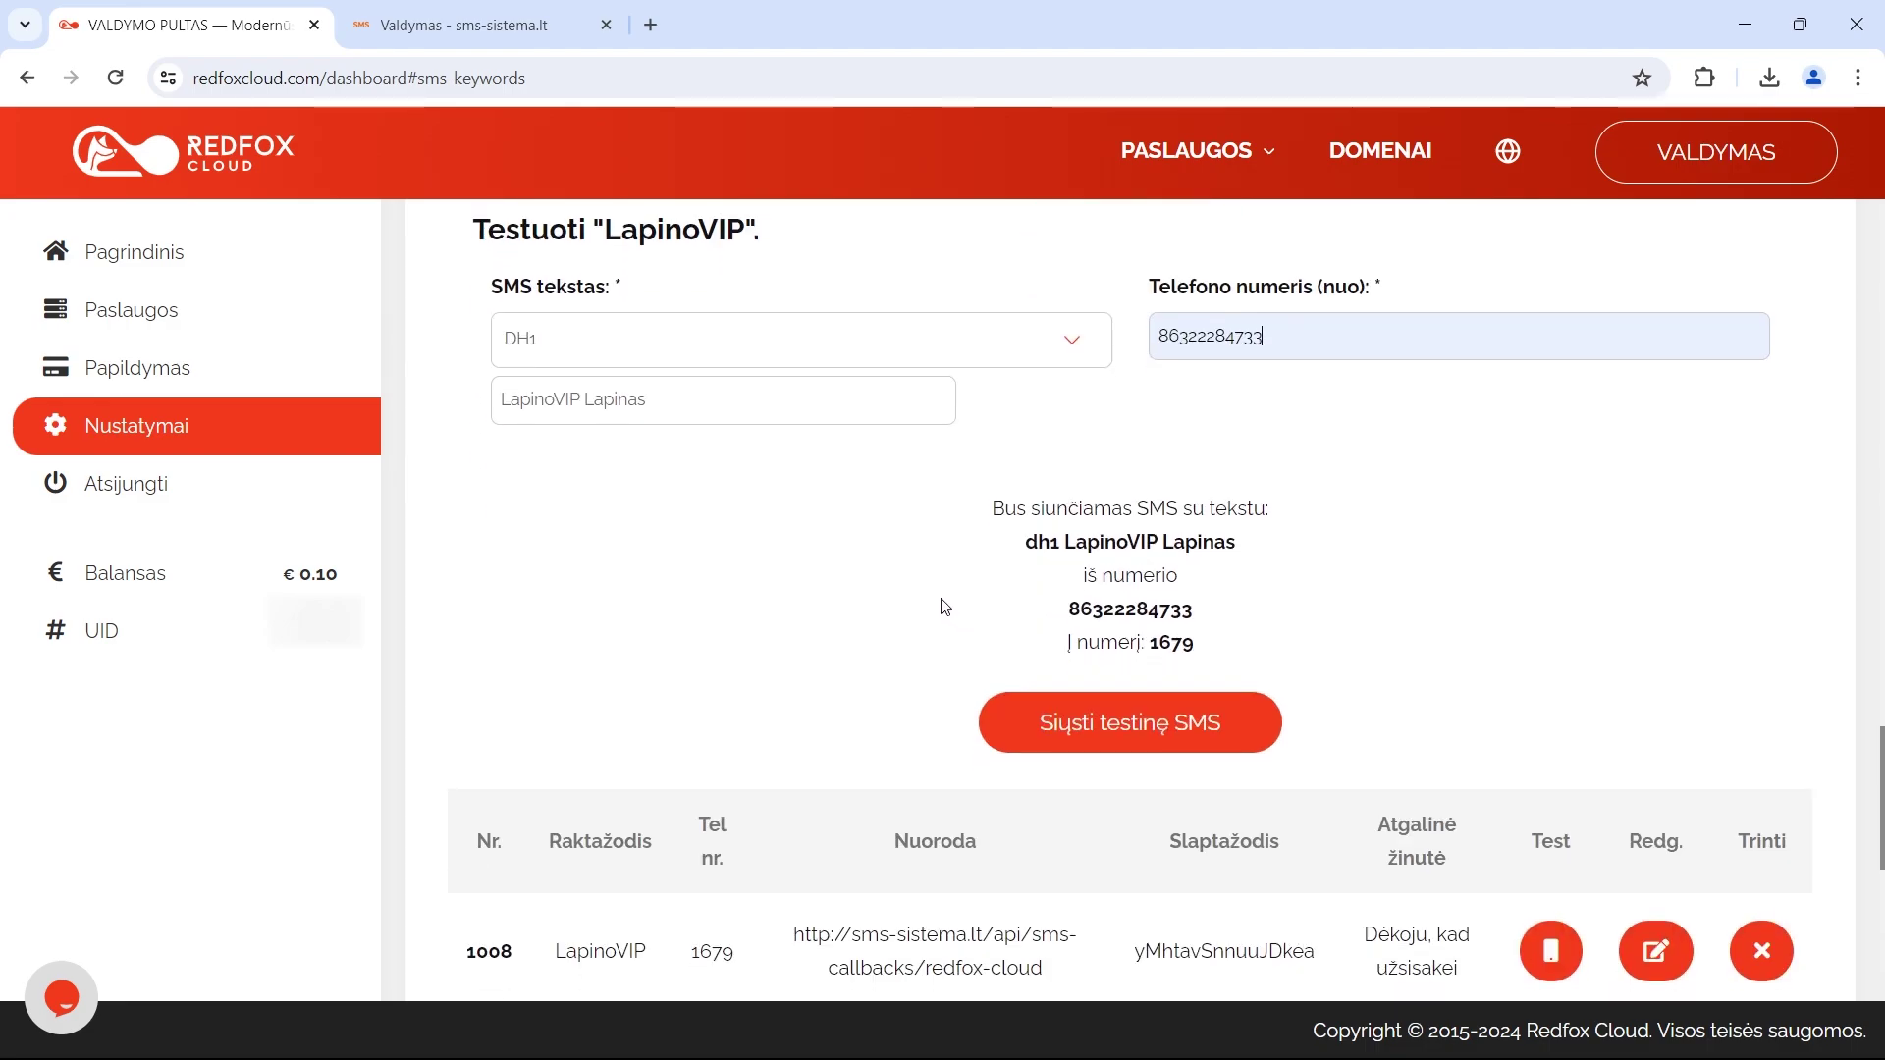
{"action": "left_click", "coordinate": [1067, 737]}
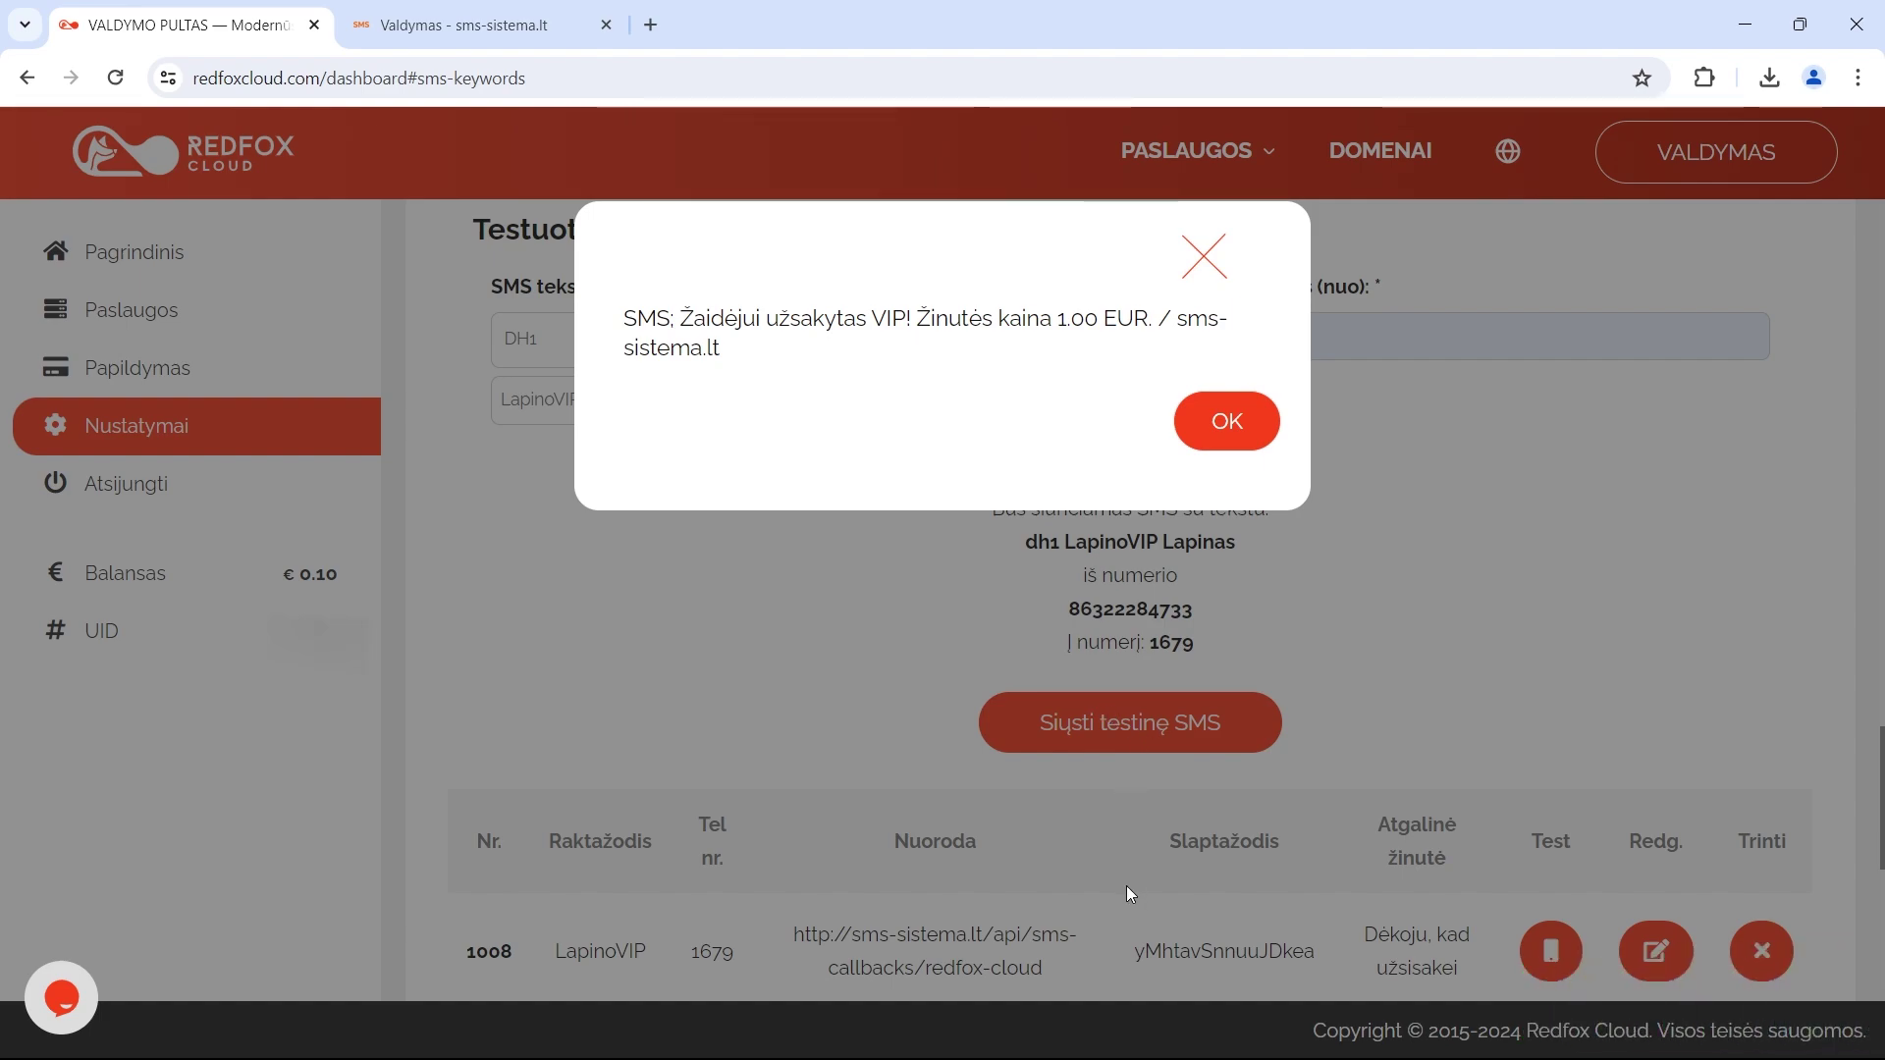
Switch to Minecraft to check the chat for the service's RCON messages, and resume the paused game
{"action": "left_click", "coordinate": [1165, 1027]}
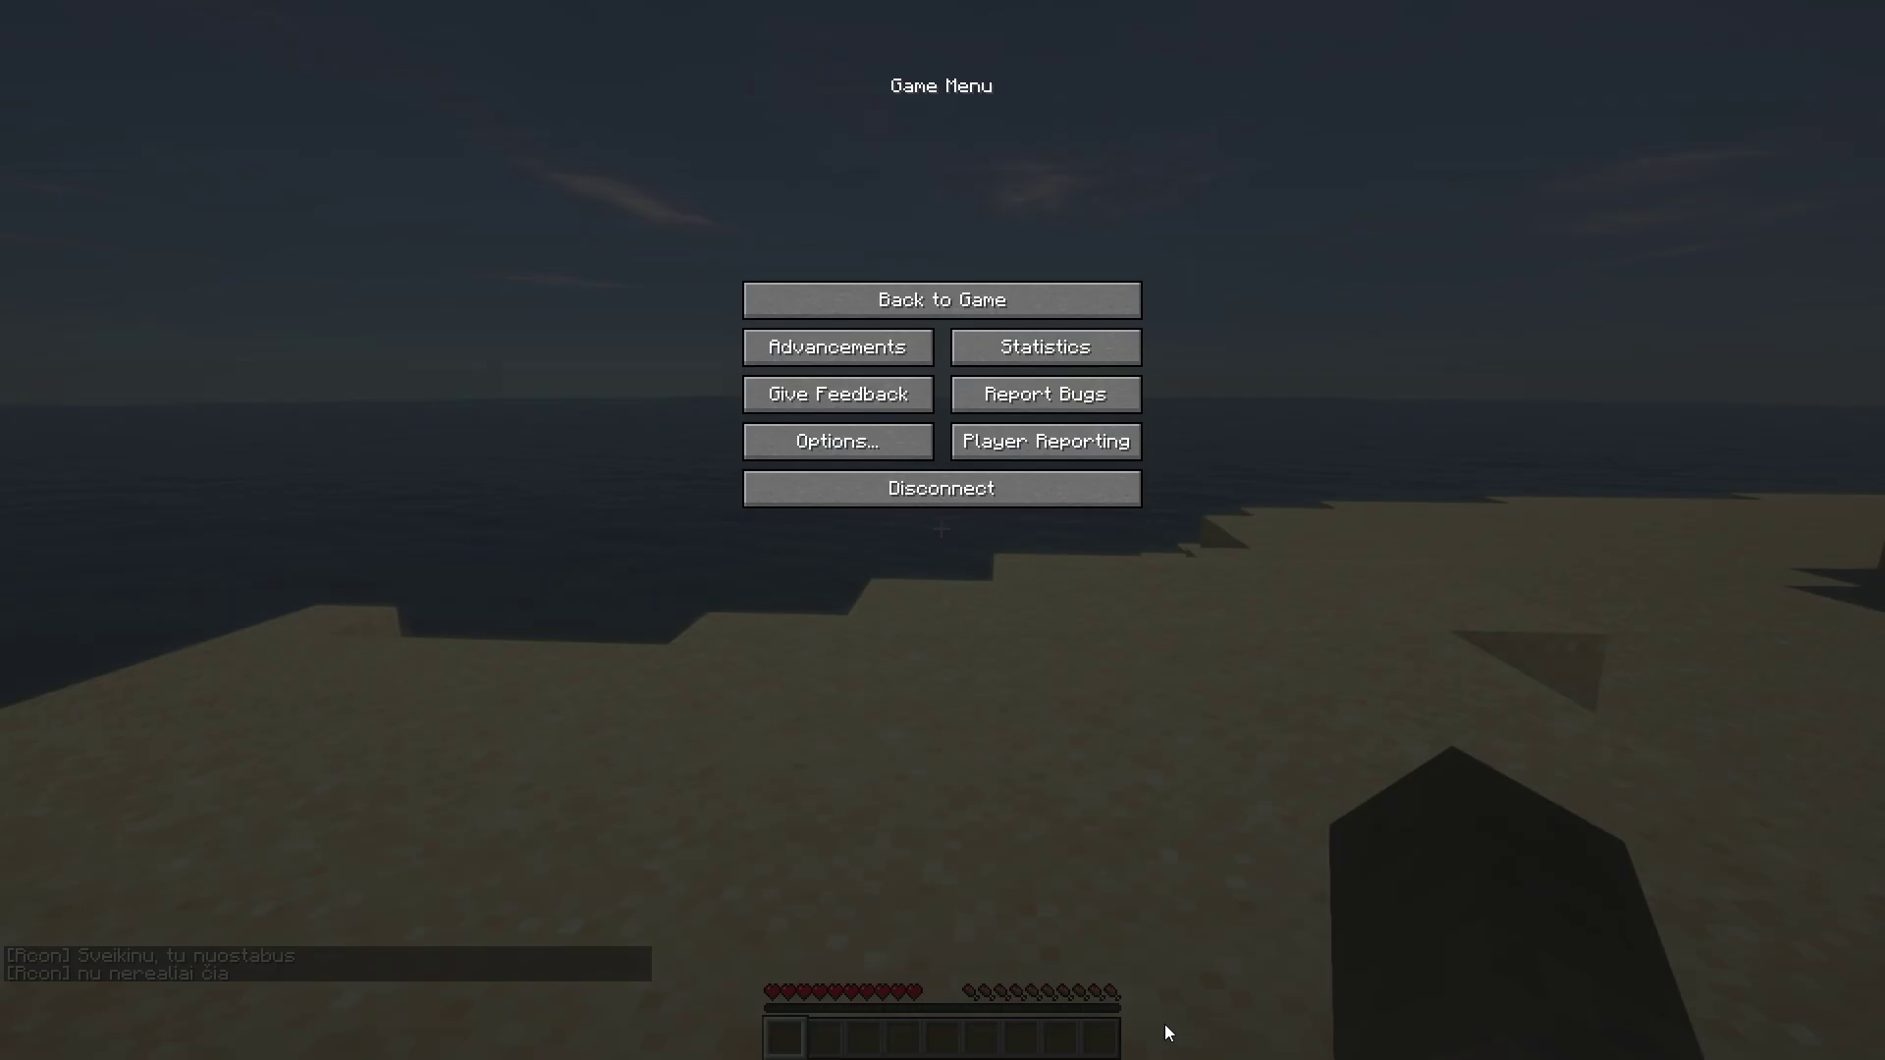
{"action": "left_click", "coordinate": [927, 302]}
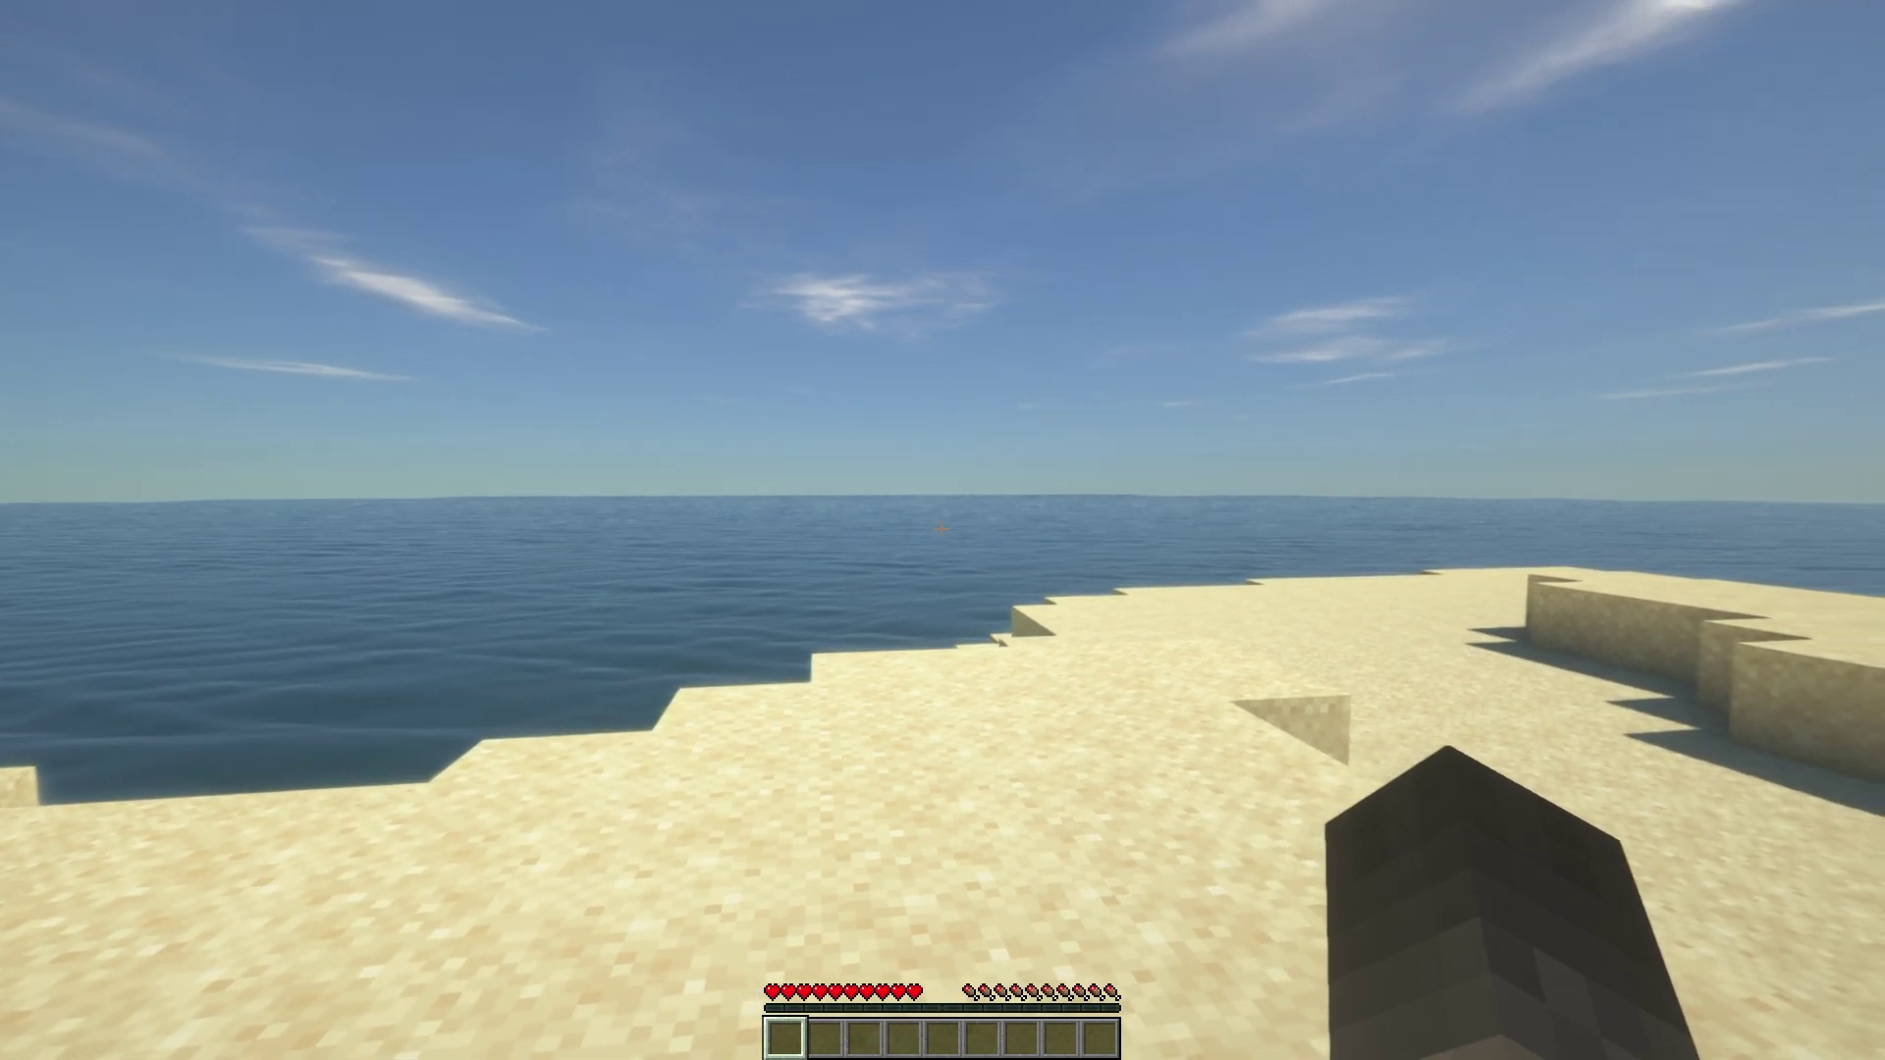
{"action": "key", "text": "F5"}
{"action": "key", "text": "F5"}
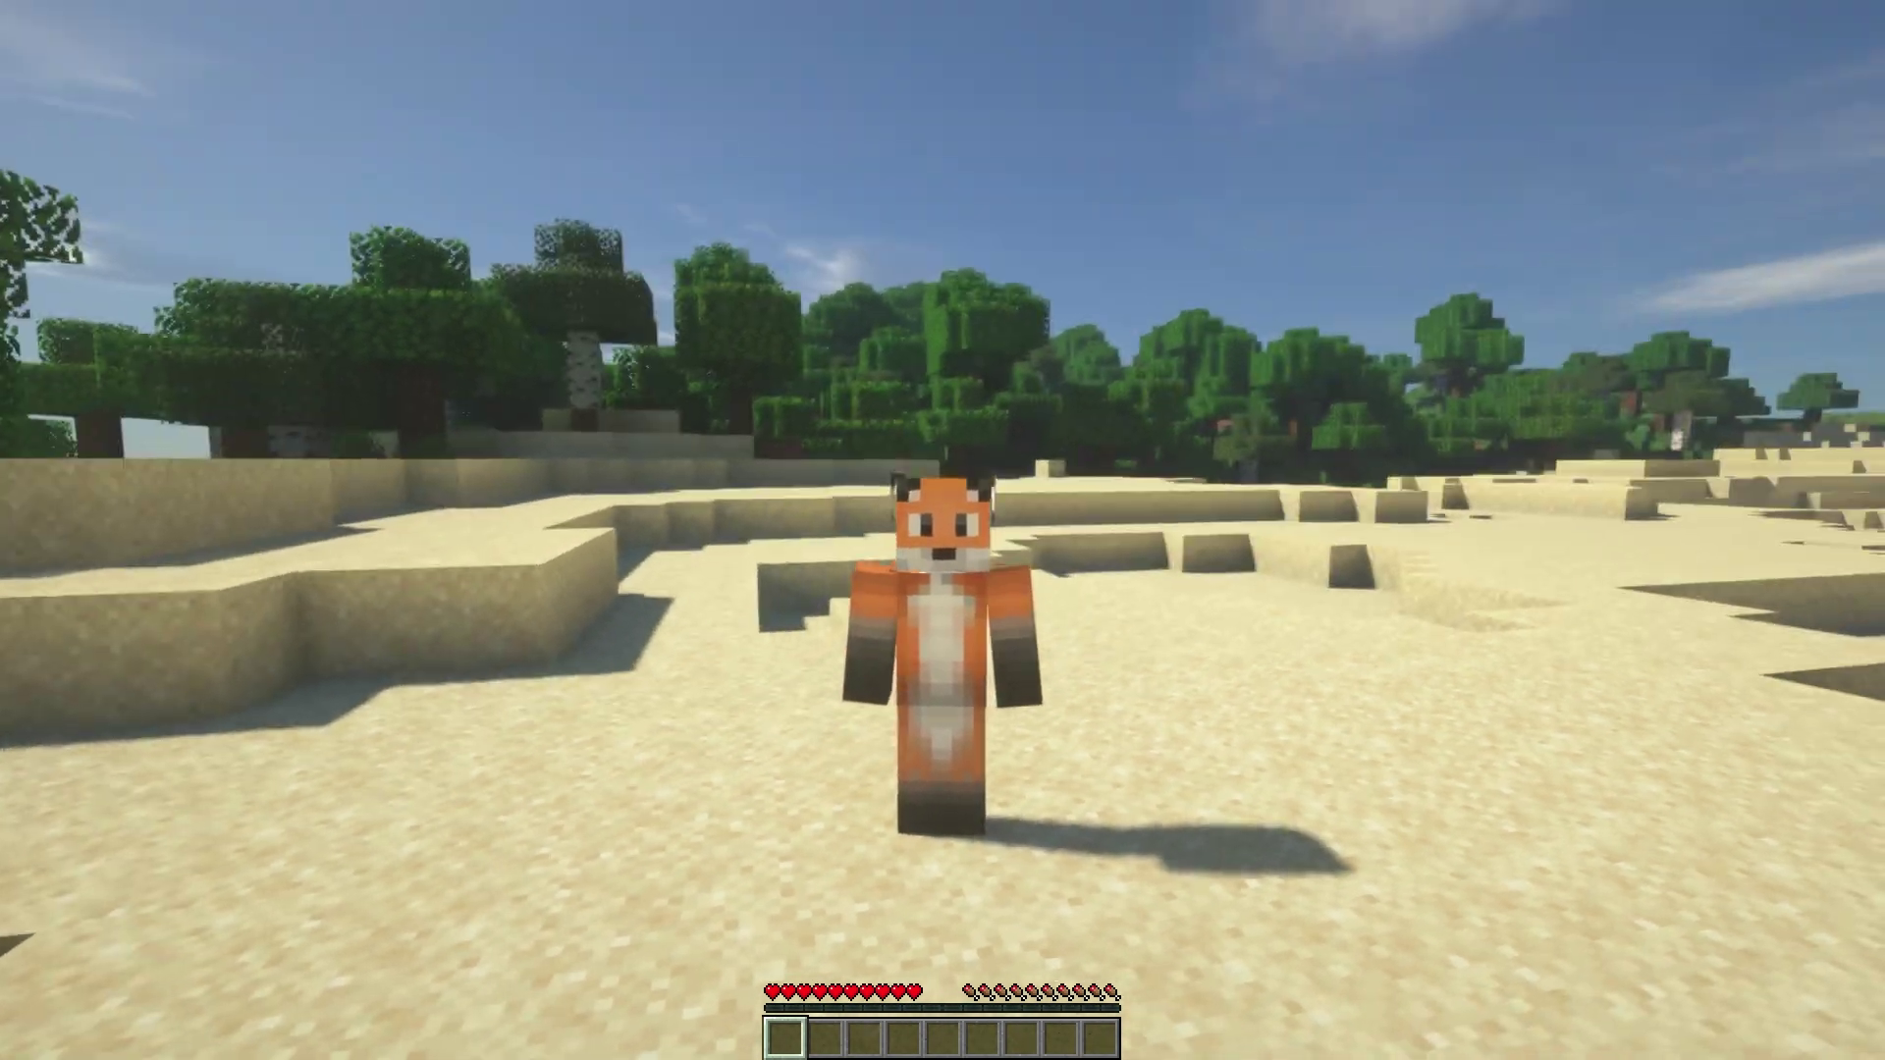
{"action": "key", "text": "w"}
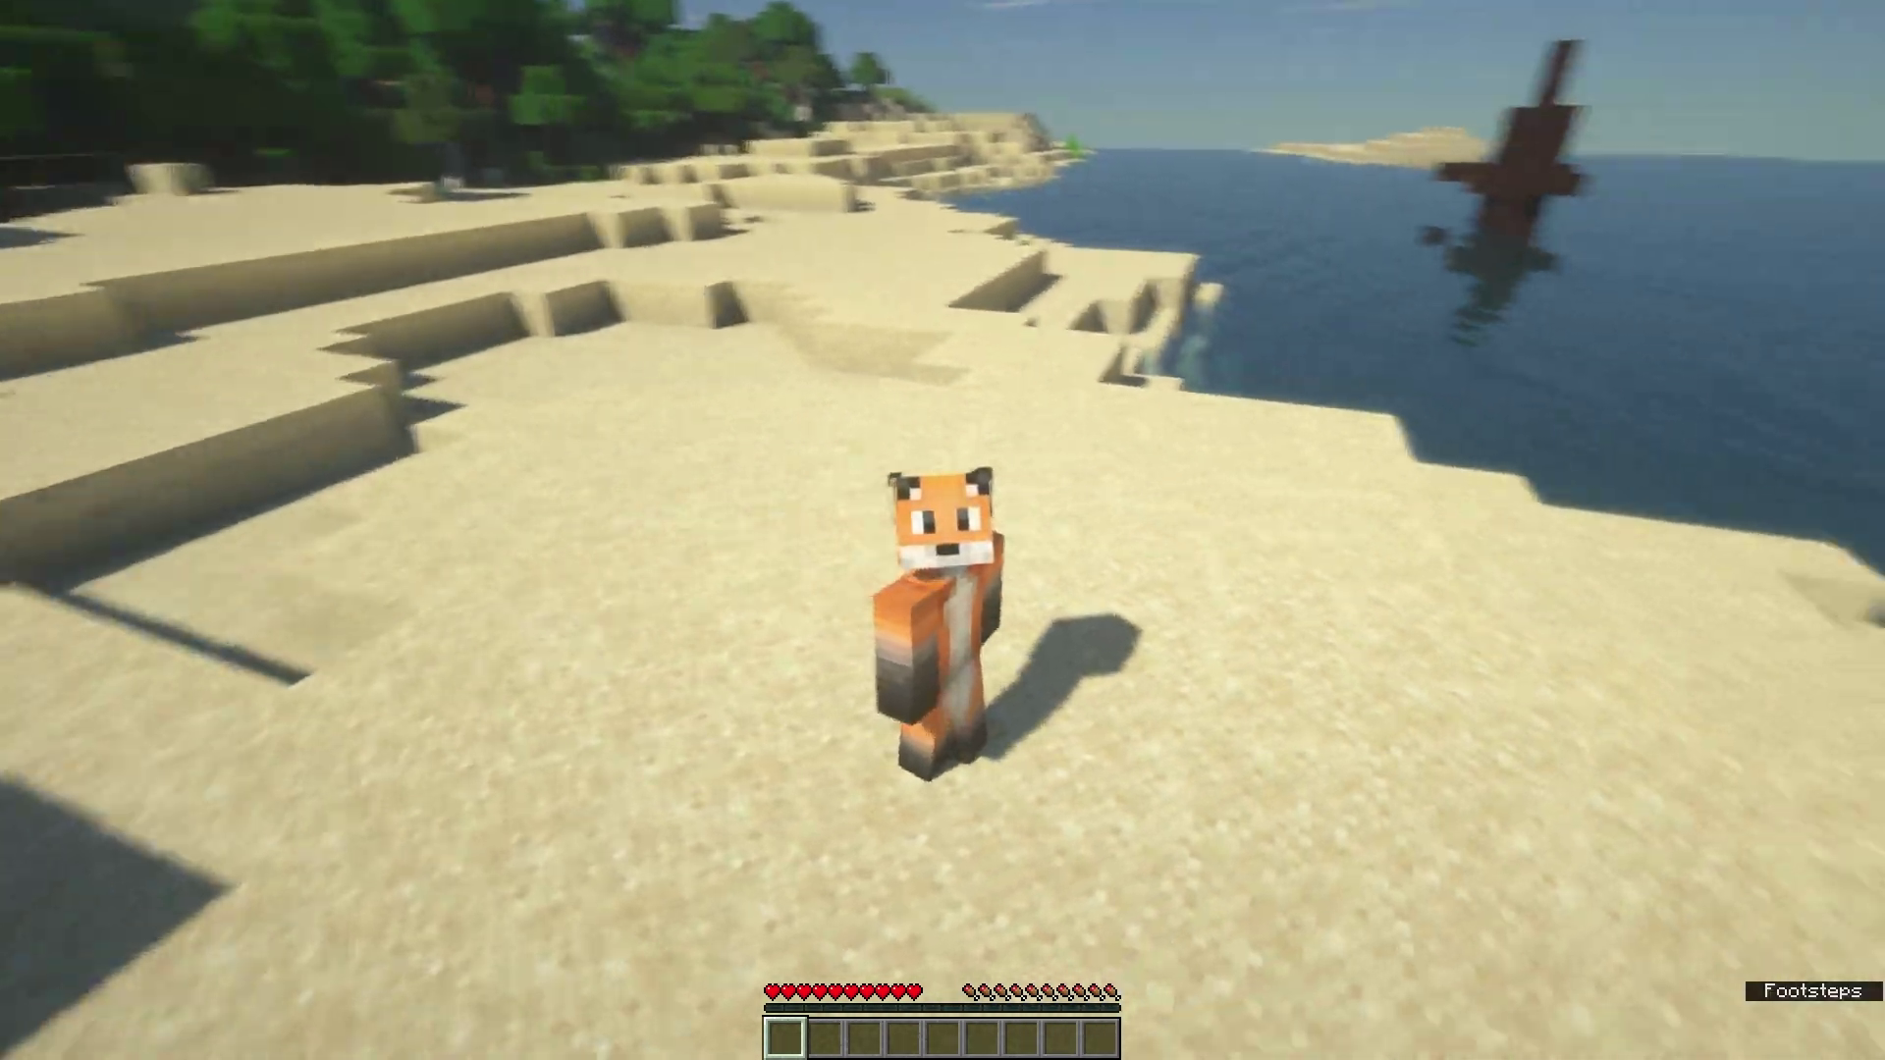
{"action": "key", "text": "w"}
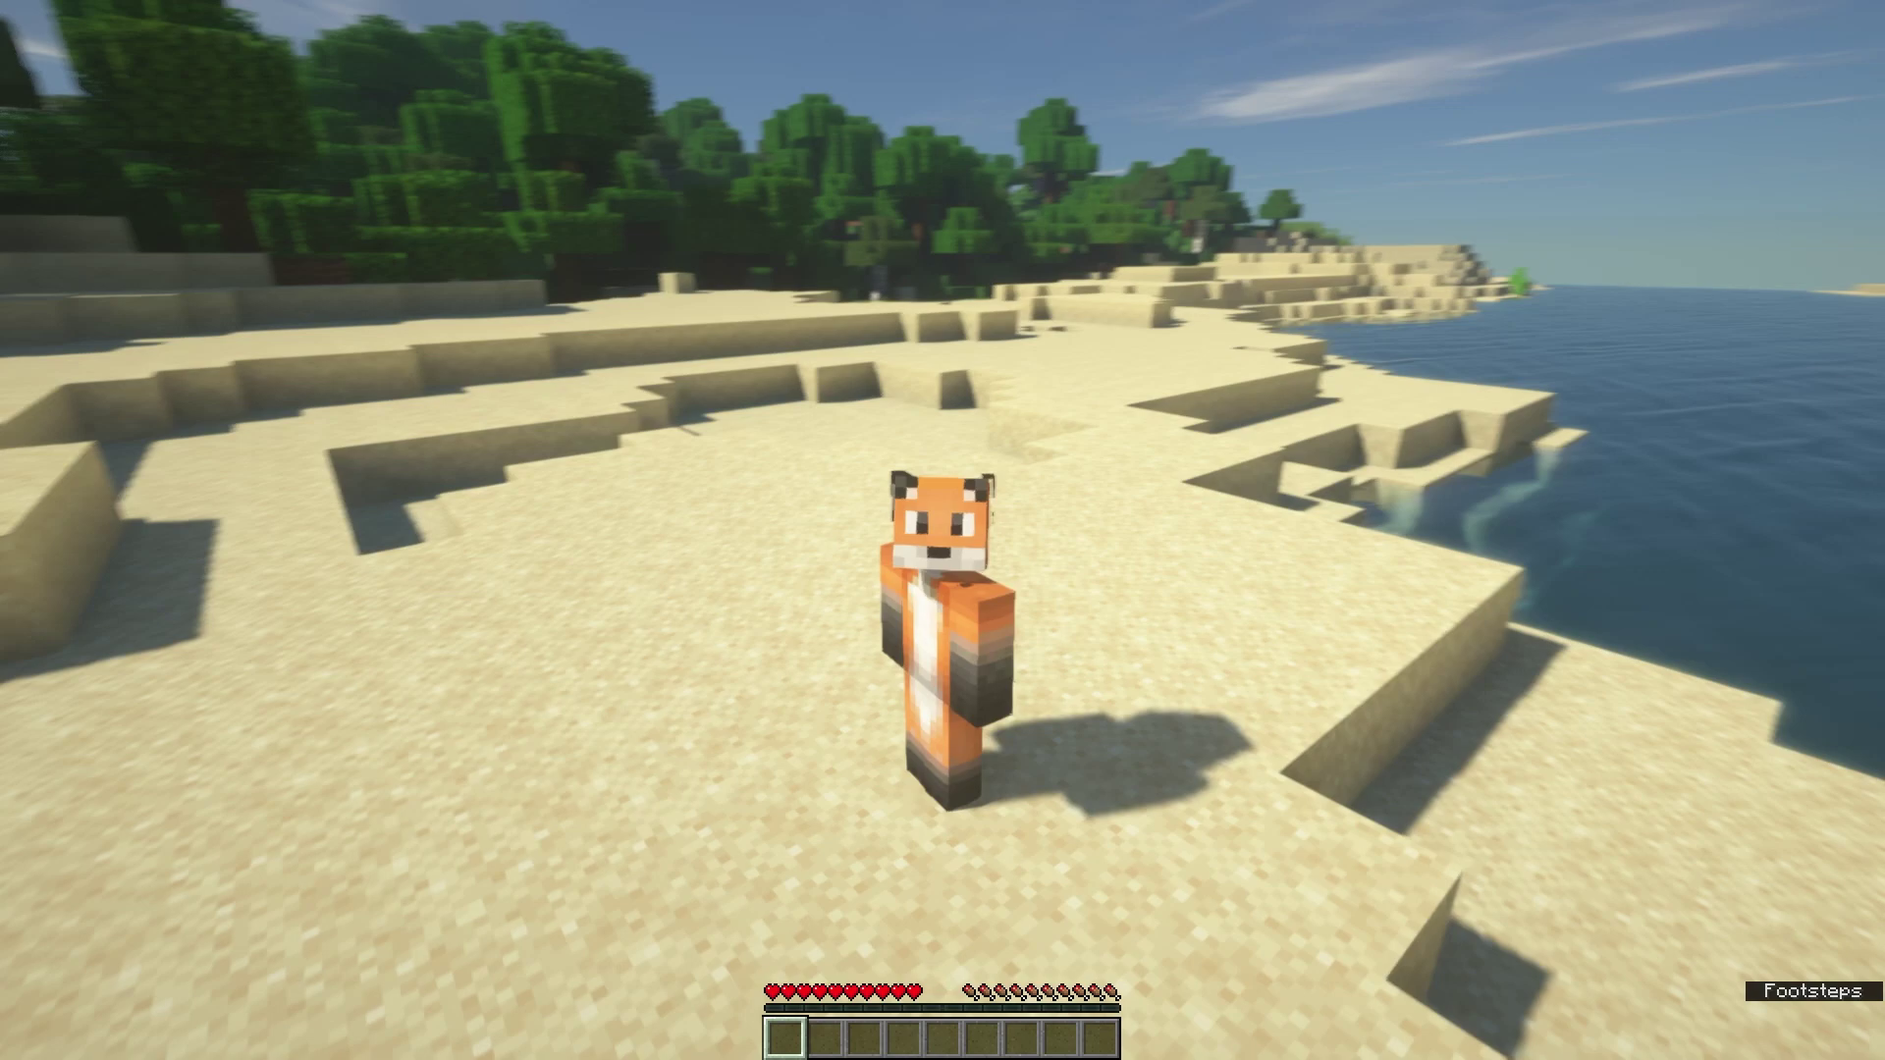